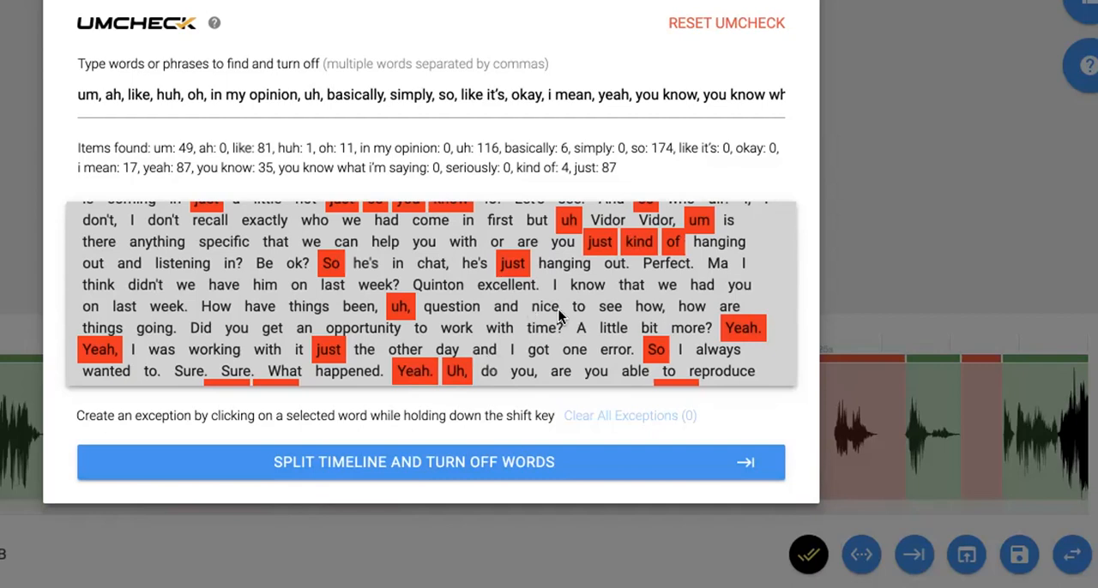
Try excluding every "just" from the words to turn off, and restore it to the UmCheck list.
{"action": "scroll", "coordinate": [558, 309], "scroll_direction": "up", "scroll_amount": 10}
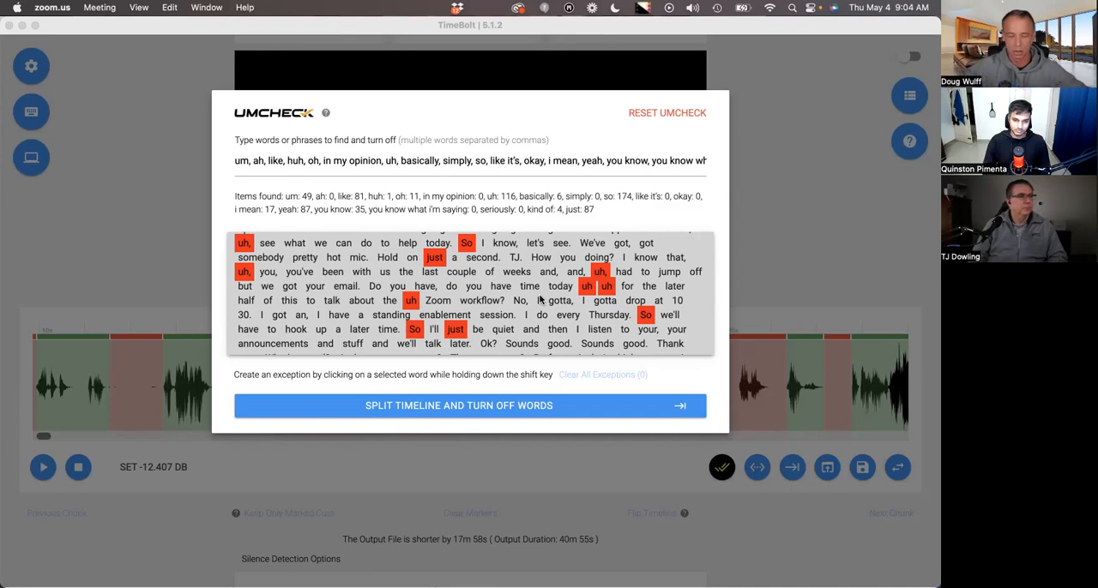
{"action": "scroll", "coordinate": [561, 295], "scroll_direction": "up", "scroll_amount": 3}
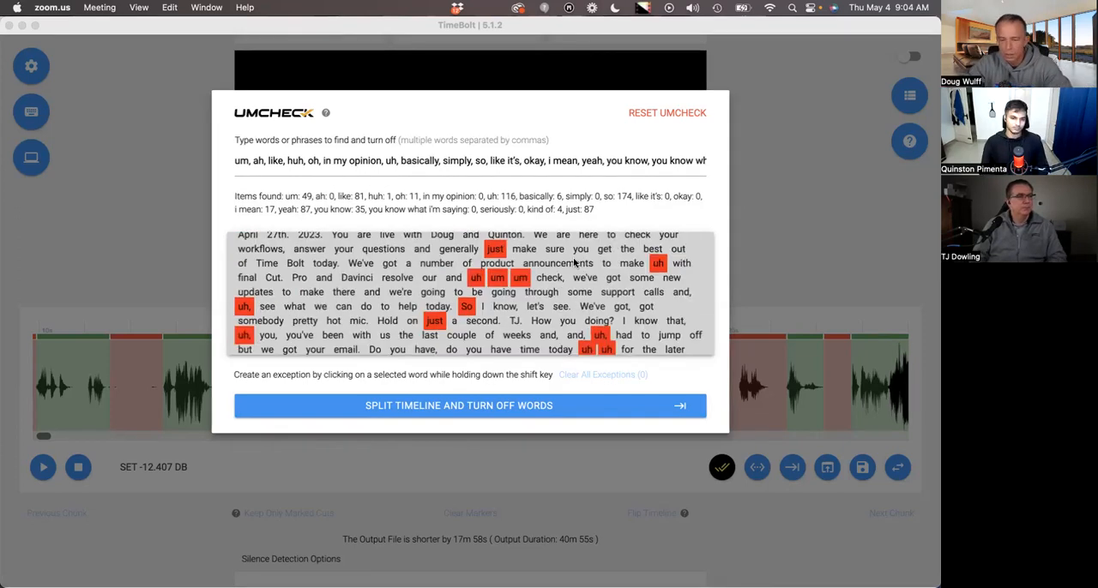
{"action": "scroll", "coordinate": [530, 300], "scroll_direction": "down", "scroll_amount": 2}
{"action": "left_click", "coordinate": [435, 302]}
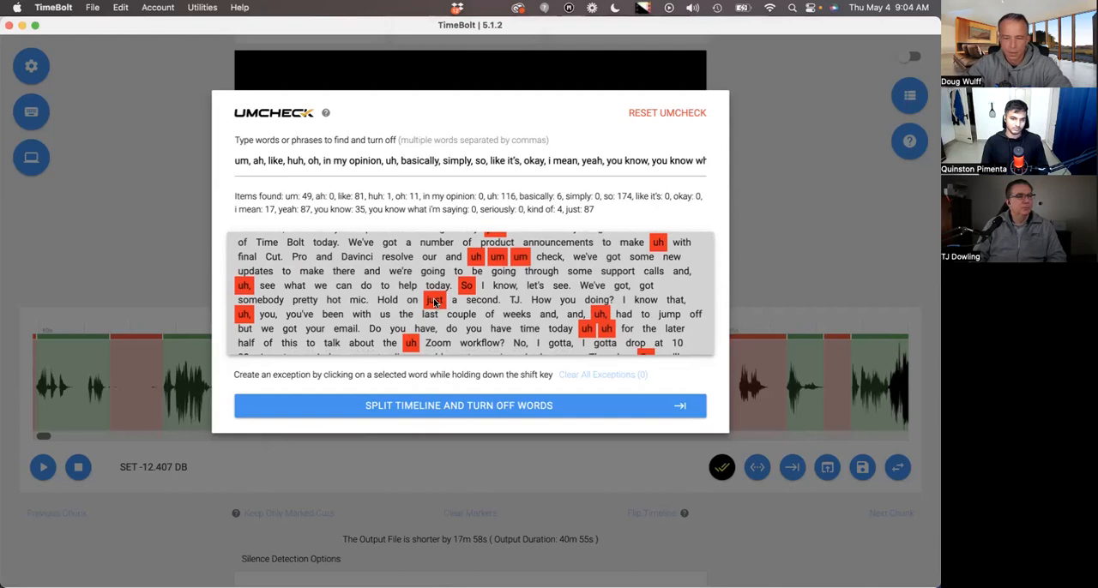
{"action": "left_click", "coordinate": [434, 302]}
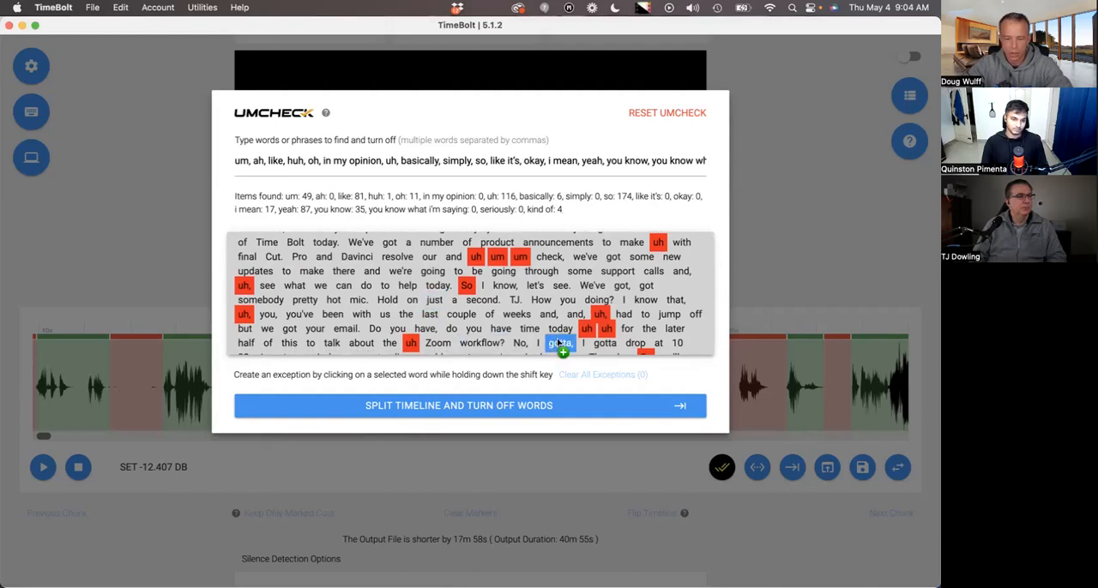
{"action": "left_click", "coordinate": [434, 302]}
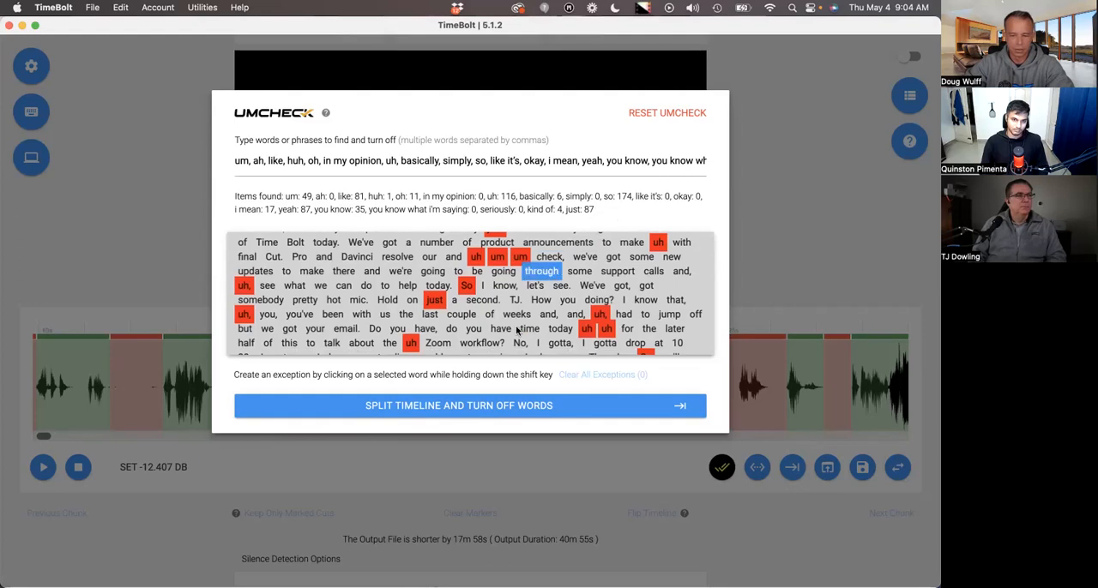
Create exceptions for "just" in "Hold on just a second" and in "So I'll just be quiet".
{"action": "scroll", "coordinate": [514, 316], "scroll_direction": "down", "scroll_amount": 1}
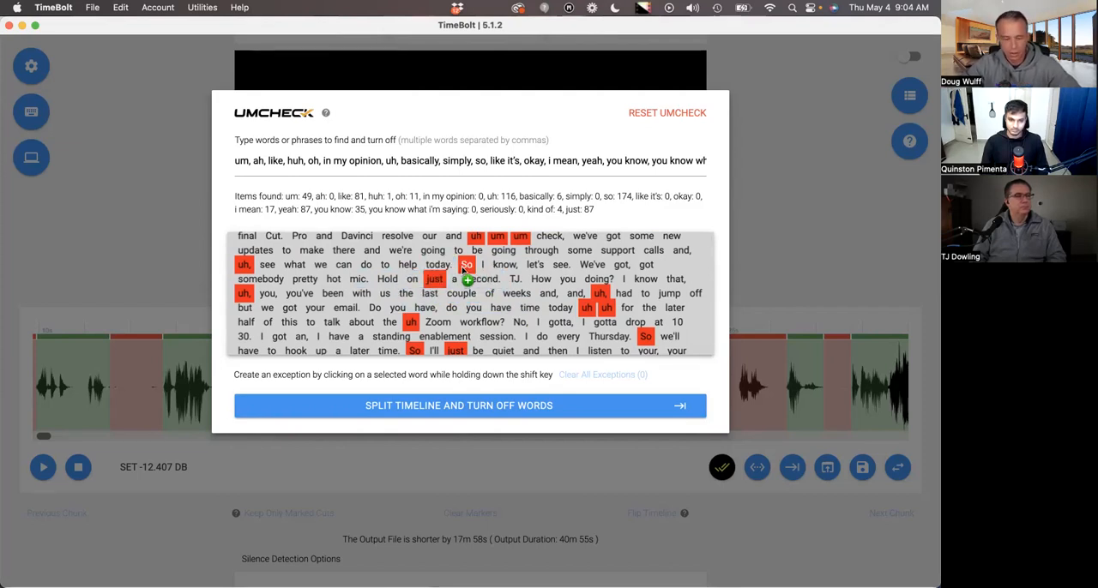
{"action": "left_click", "coordinate": [434, 280], "text": "shift"}
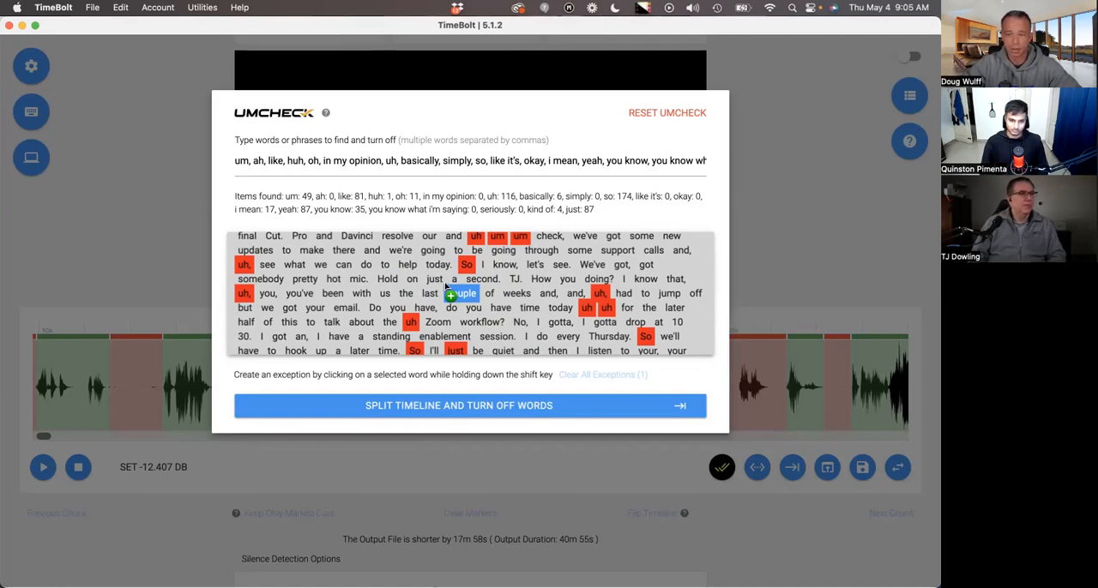
{"action": "scroll", "coordinate": [445, 285], "scroll_direction": "down", "scroll_amount": 2}
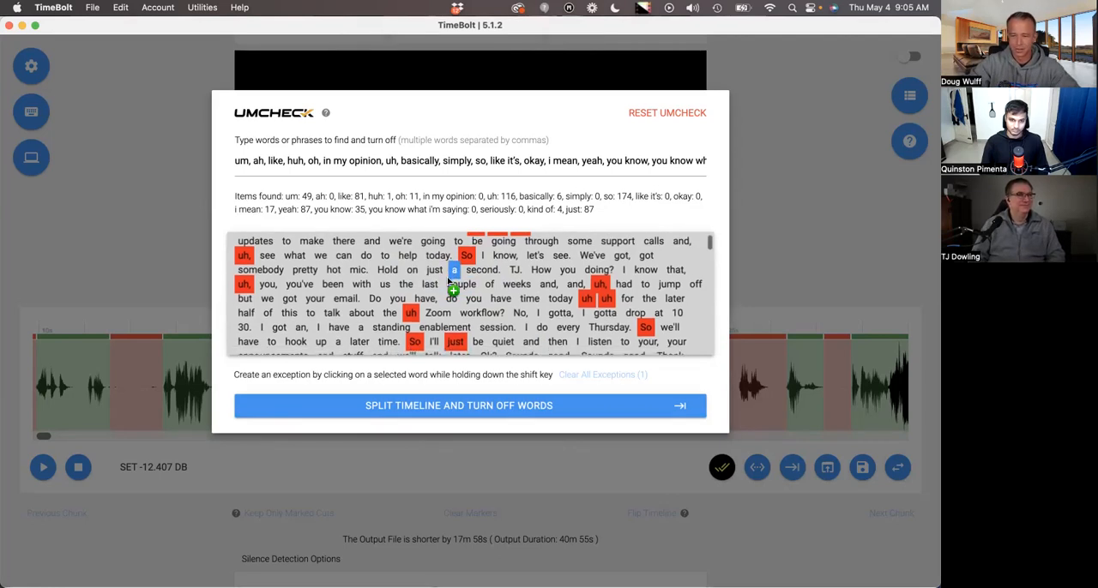
{"action": "scroll", "coordinate": [448, 282], "scroll_direction": "down", "scroll_amount": 2}
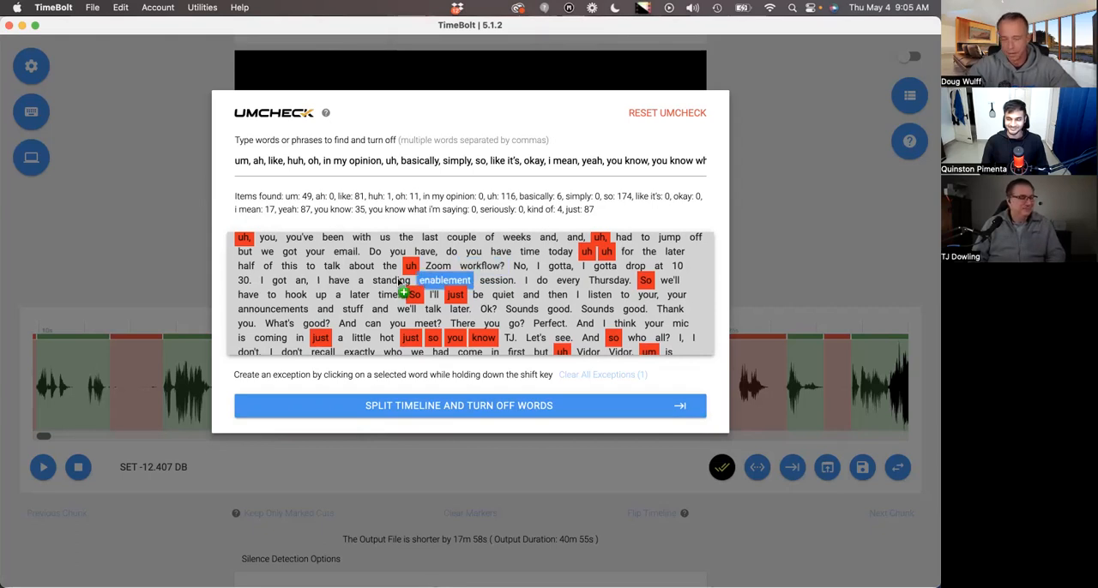
{"action": "left_click", "coordinate": [452, 295]}
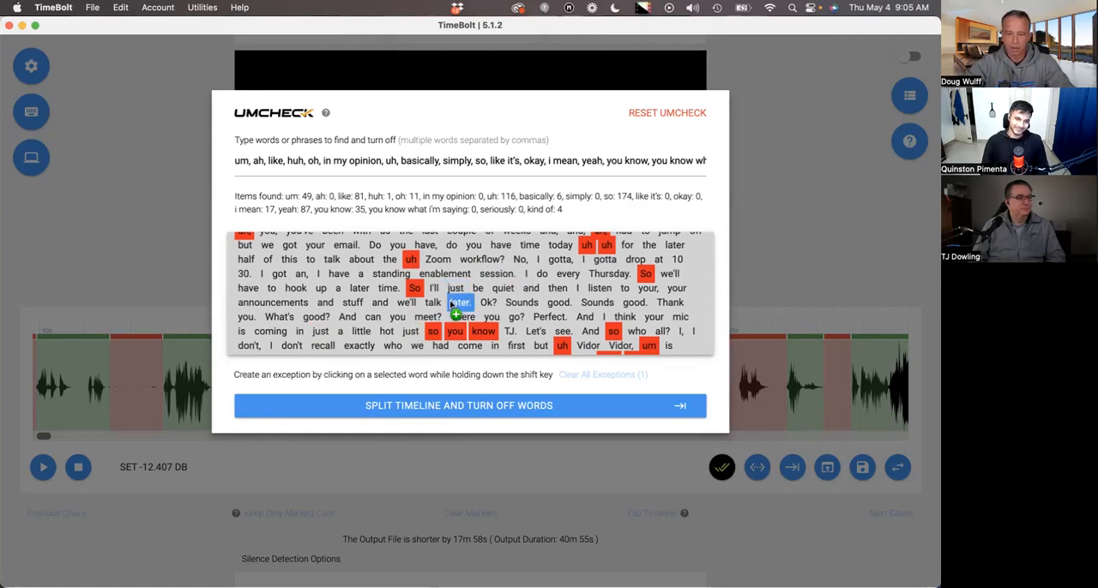
{"action": "left_click", "coordinate": [452, 294]}
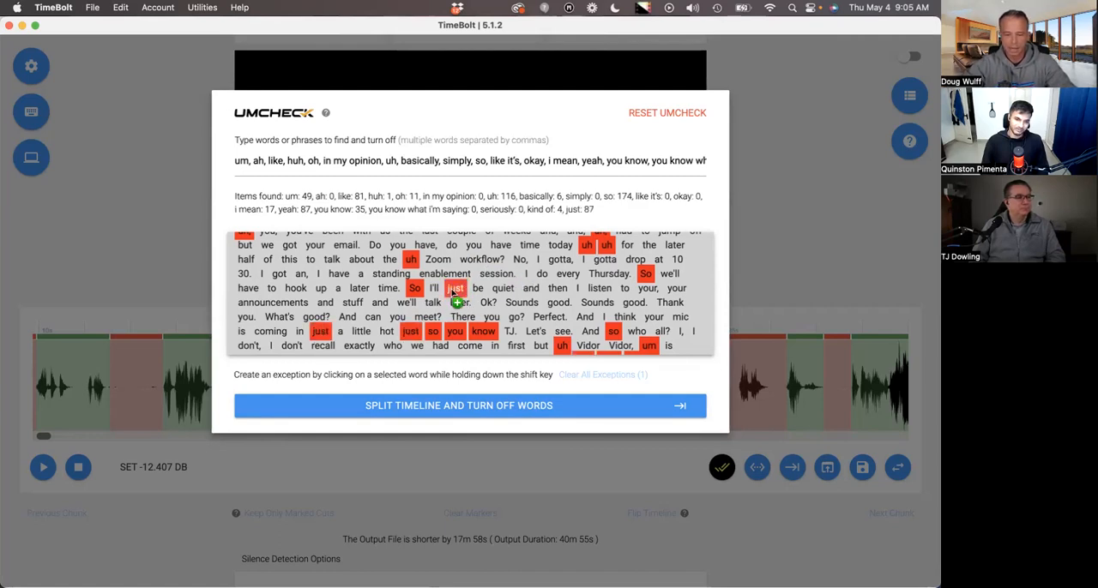
{"action": "left_click", "coordinate": [454, 292], "text": "shift"}
Remove "just" from the list of words to turn off via one of its highlighted occurrences in the transcript.
{"action": "scroll", "coordinate": [532, 318], "scroll_direction": "down", "scroll_amount": 5}
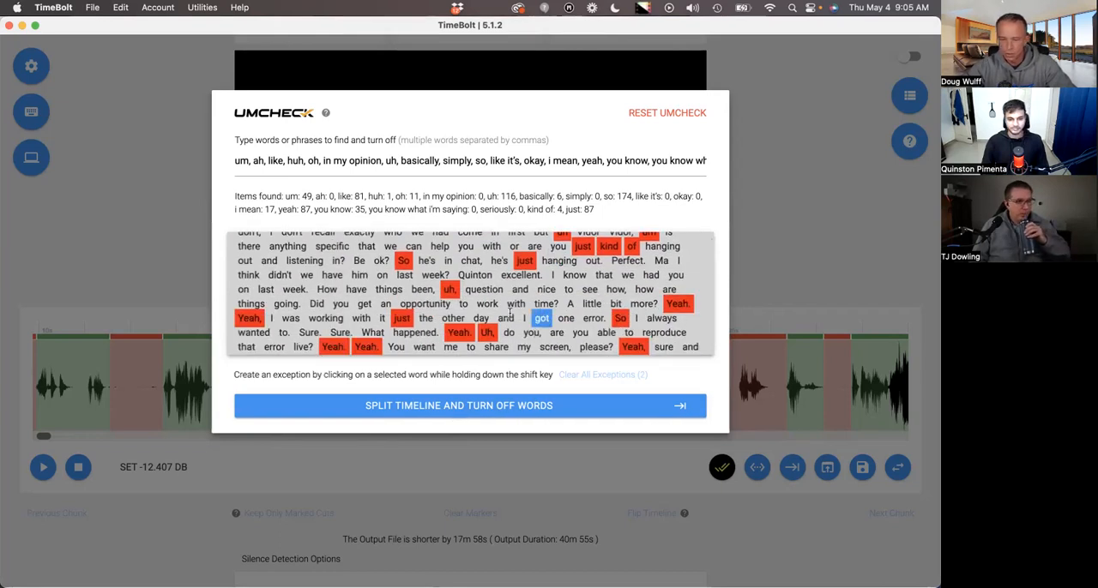
{"action": "scroll", "coordinate": [546, 286], "scroll_direction": "down", "scroll_amount": 10}
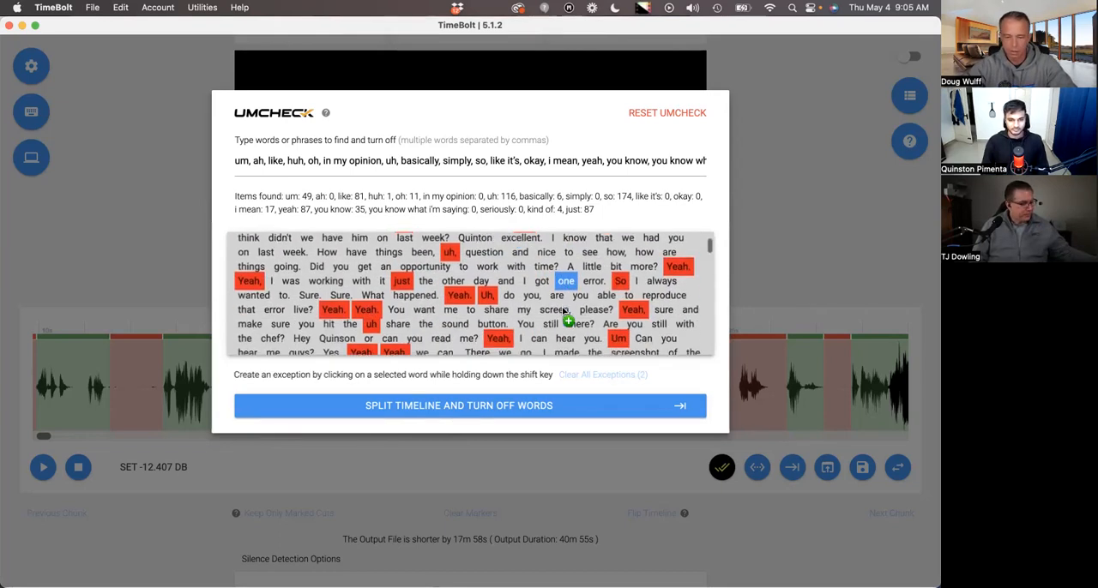
{"action": "scroll", "coordinate": [539, 271], "scroll_direction": "up", "scroll_amount": 3}
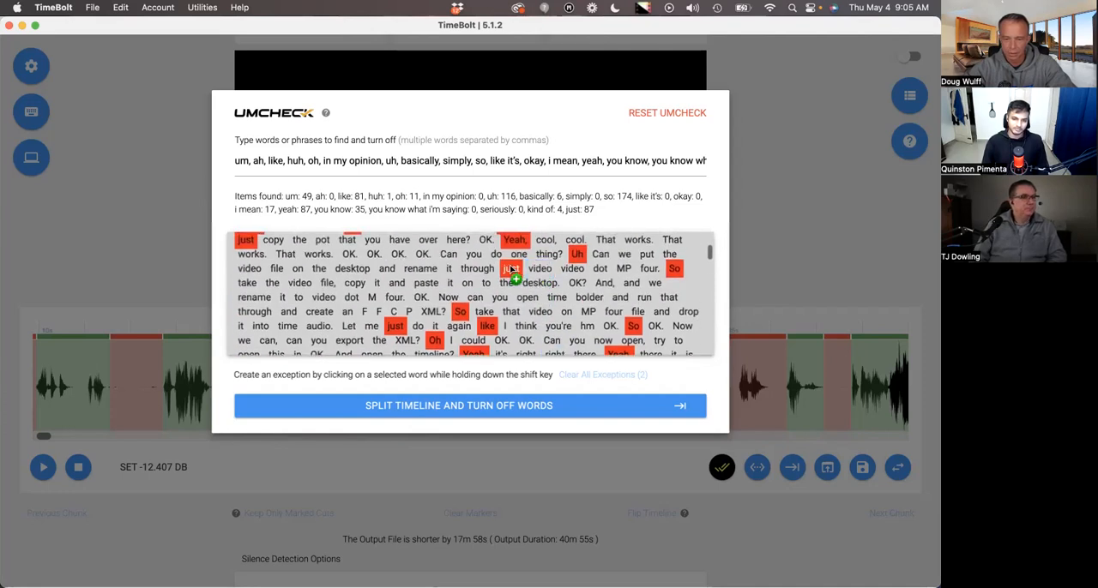
{"action": "scroll", "coordinate": [511, 269], "scroll_direction": "down", "scroll_amount": 5}
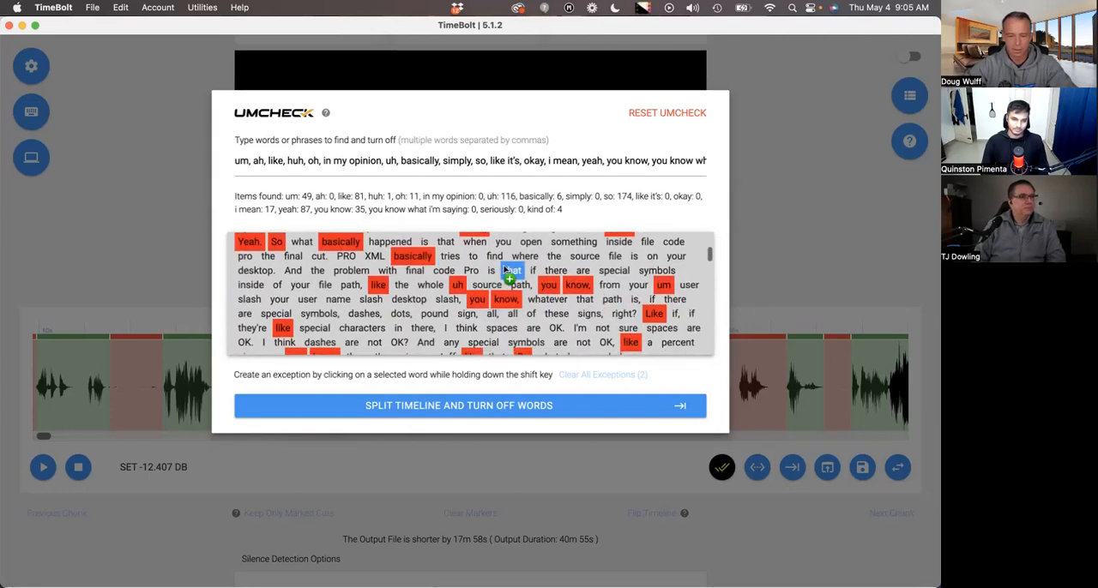
Replace "kind of" with "and so," at the end of the UmCheck word list.
{"action": "scroll", "coordinate": [454, 319], "scroll_direction": "up", "scroll_amount": 15}
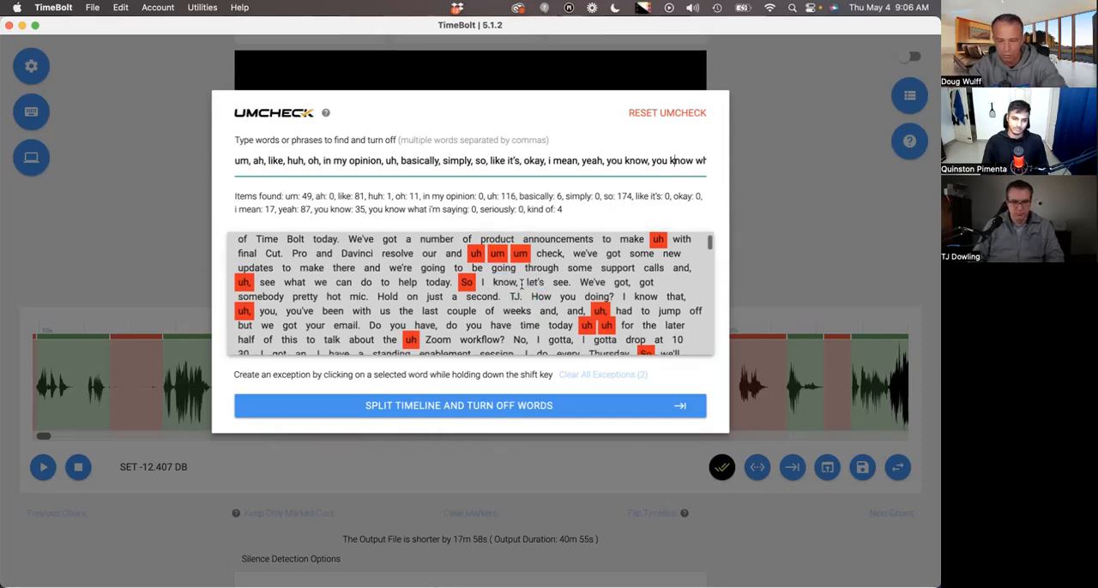
{"action": "scroll", "coordinate": [515, 284], "scroll_direction": "down", "scroll_amount": 1}
{"action": "scroll", "coordinate": [515, 283], "scroll_direction": "down", "scroll_amount": 2}
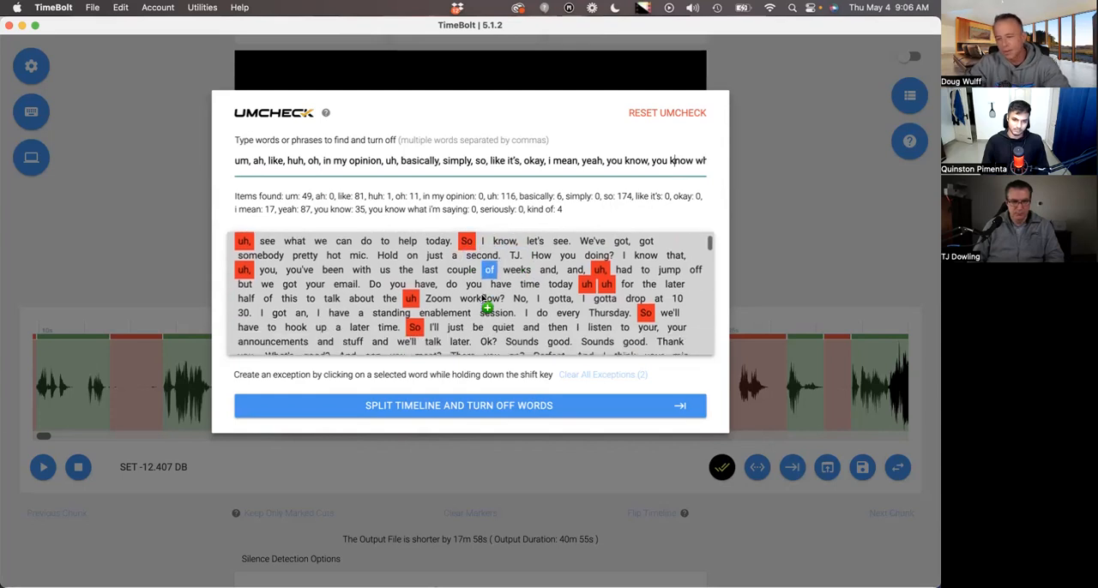
{"action": "scroll", "coordinate": [483, 298], "scroll_direction": "down", "scroll_amount": 1}
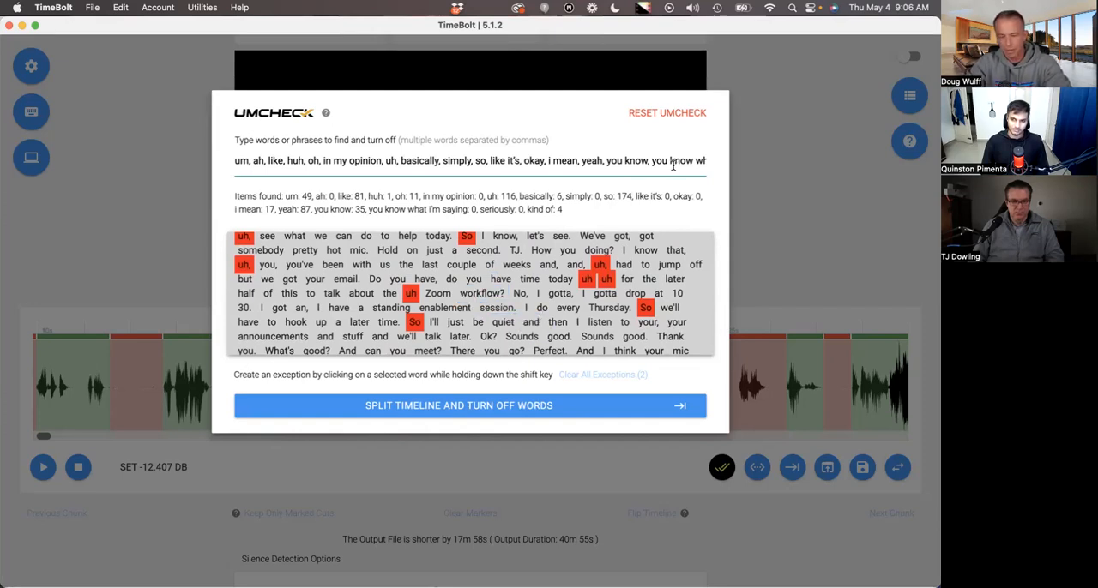
{"action": "left_click_drag", "start_coordinate": [674, 163], "coordinate": [749, 166]}
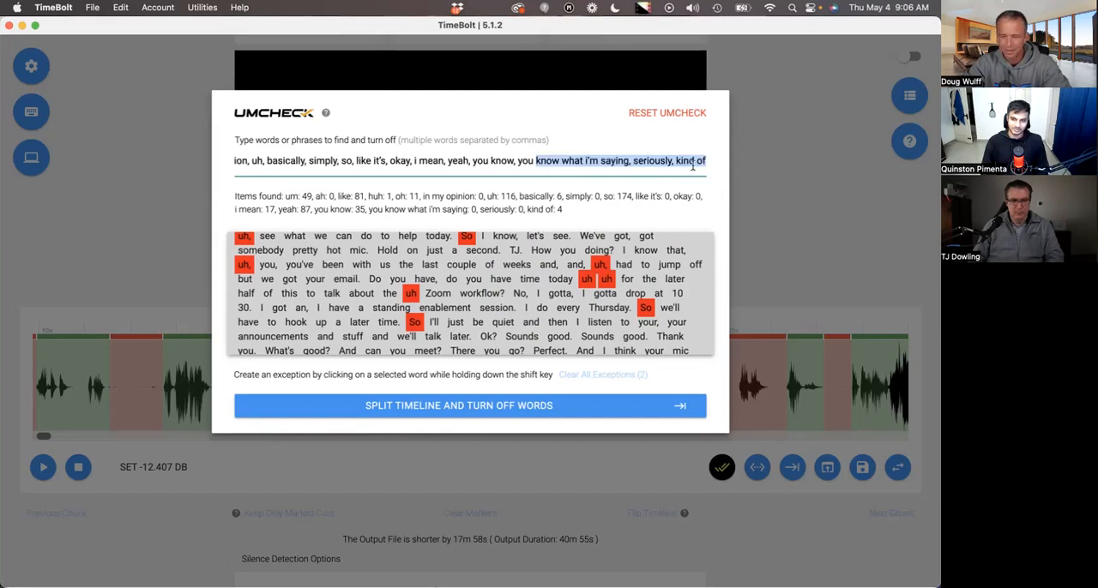
{"action": "left_click", "coordinate": [694, 164]}
{"action": "left_click", "coordinate": [709, 163]}
{"action": "left_click_drag", "start_coordinate": [708, 163], "coordinate": [674, 161]}
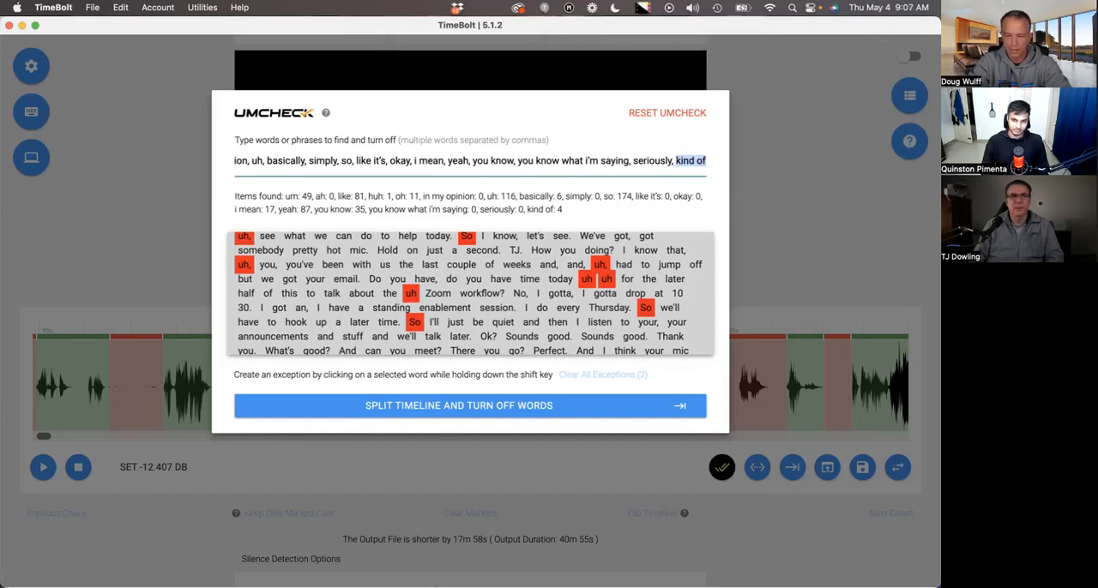
{"action": "type", "text": "and so,"}
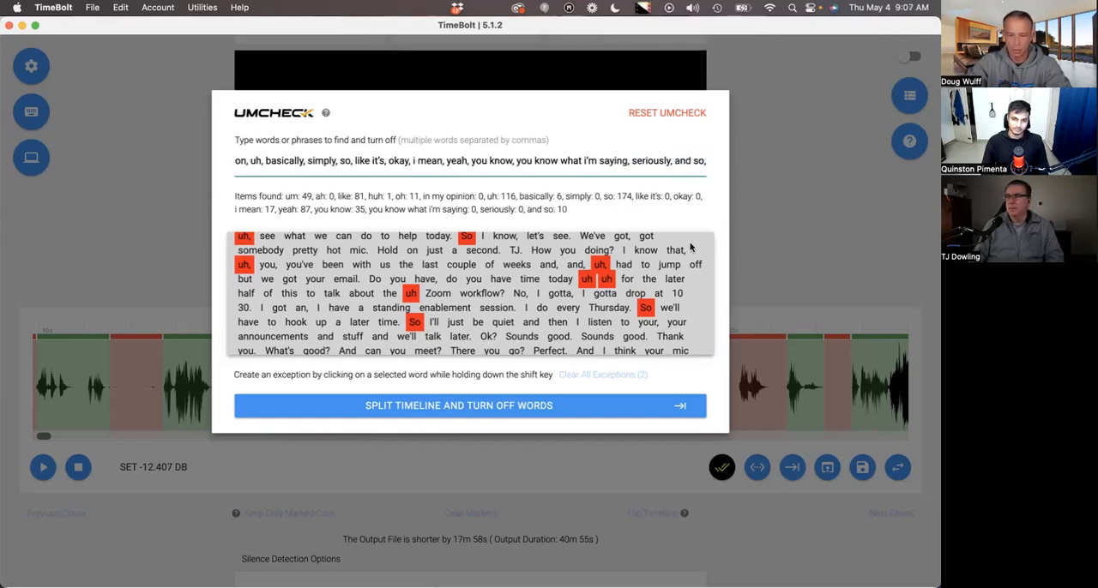
Remove "so" from the words to turn off and split the timeline to turn off the matched words.
{"action": "left_click", "coordinate": [646, 307]}
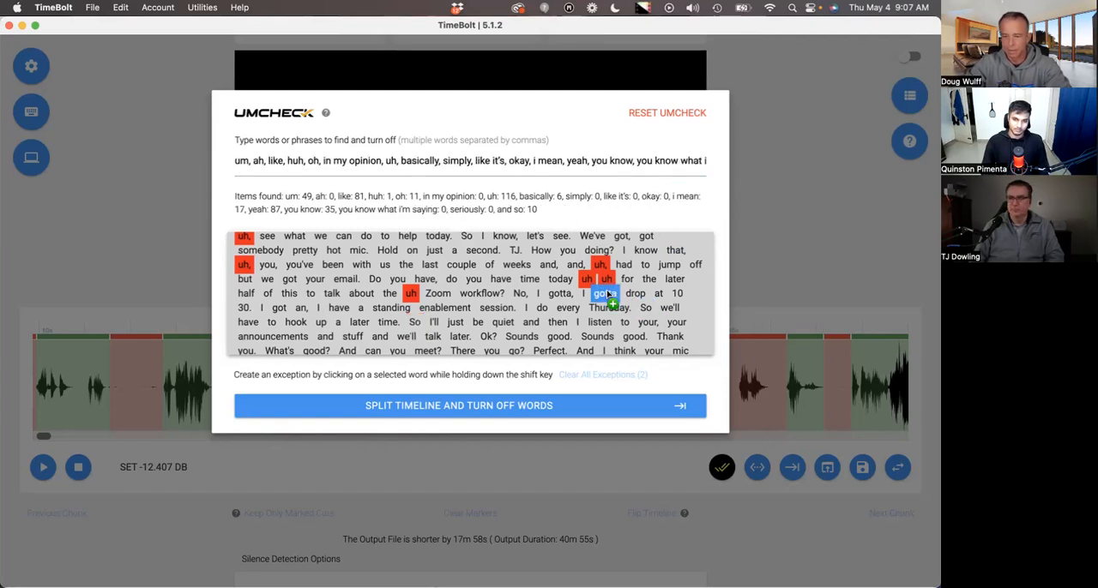
{"action": "scroll", "coordinate": [607, 289], "scroll_direction": "down", "scroll_amount": 10}
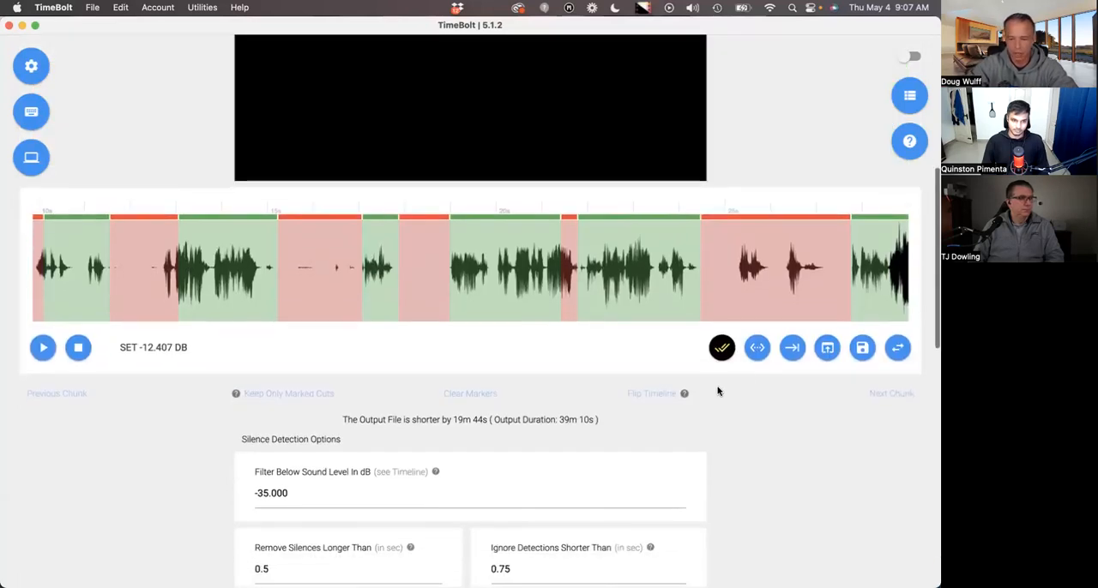
Flip the timeline to swap kept and removed segments, and flip it back.
{"action": "left_click", "coordinate": [645, 395]}
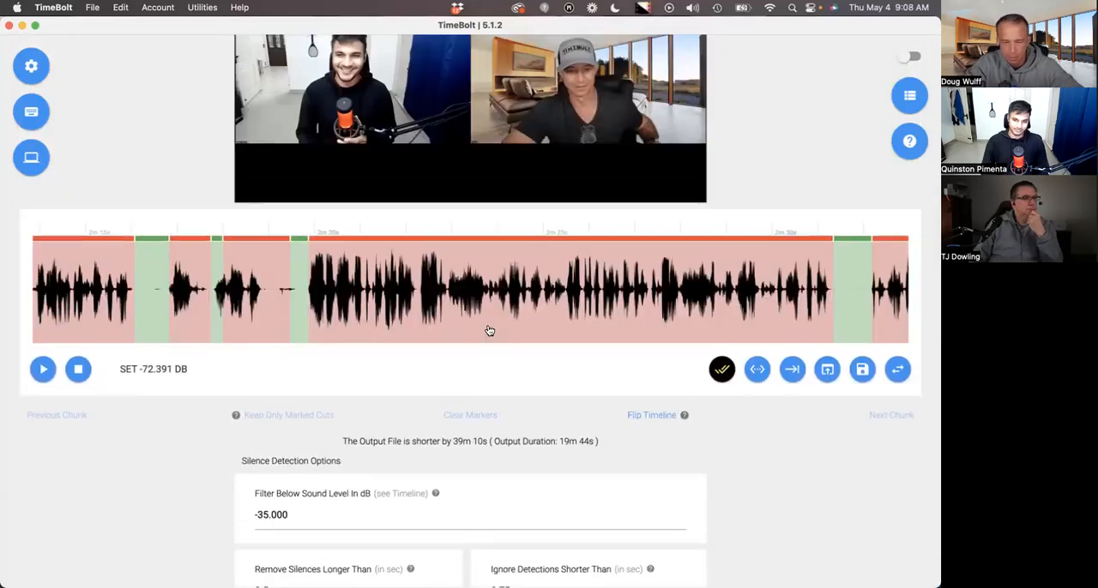
{"action": "scroll", "coordinate": [378, 319], "scroll_direction": "up", "scroll_amount": 1}
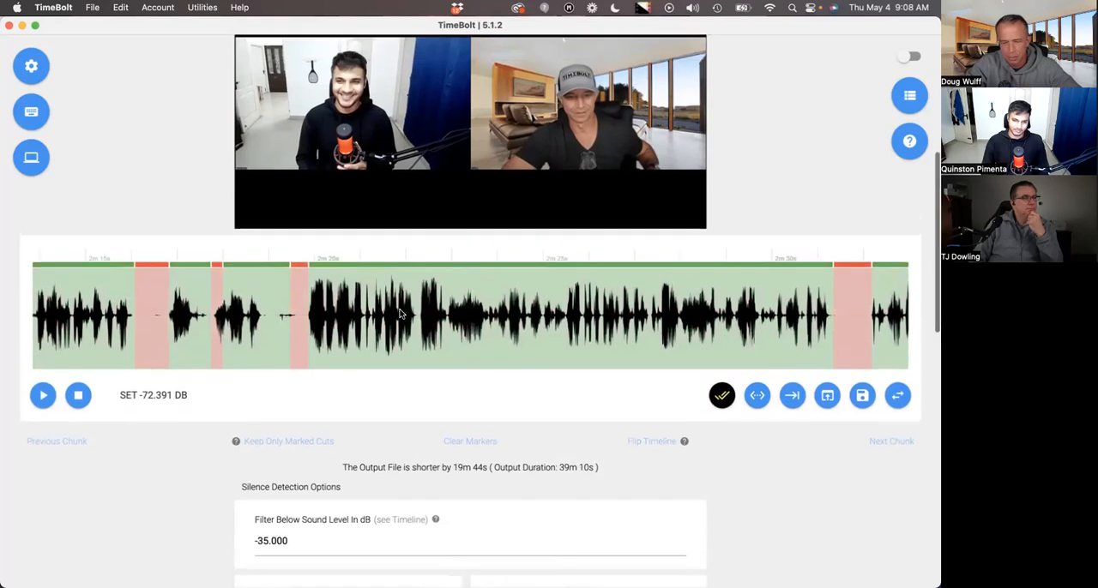
Examine the kept and removed segments along the waveform after the word cuts.
{"action": "scroll", "coordinate": [267, 320], "scroll_direction": "left", "scroll_amount": 15}
{"action": "scroll", "coordinate": [267, 320], "scroll_direction": "left", "scroll_amount": 10}
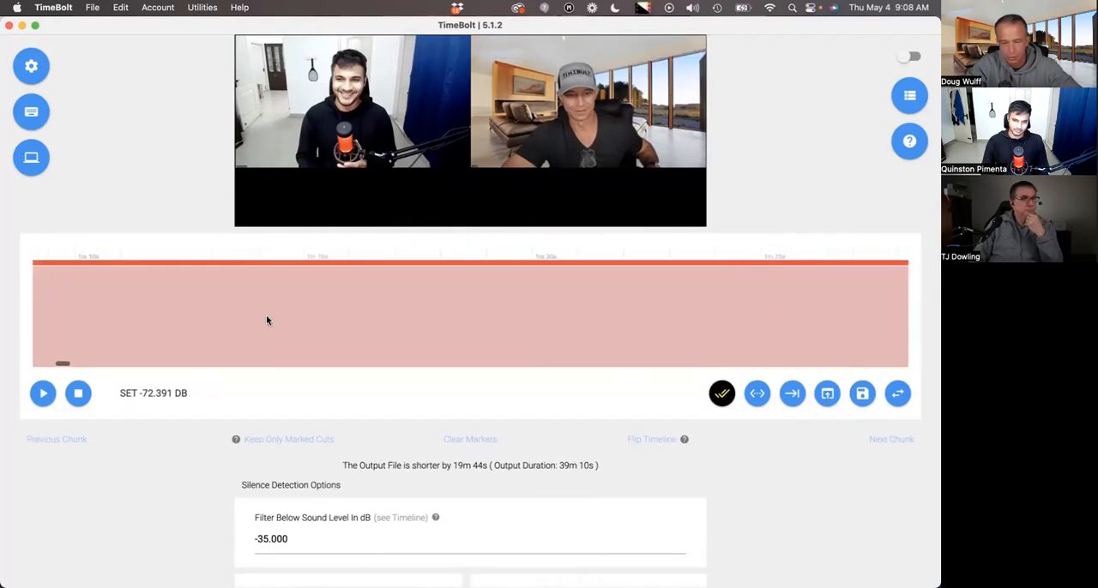
{"action": "scroll", "coordinate": [267, 320], "scroll_direction": "right", "scroll_amount": 20}
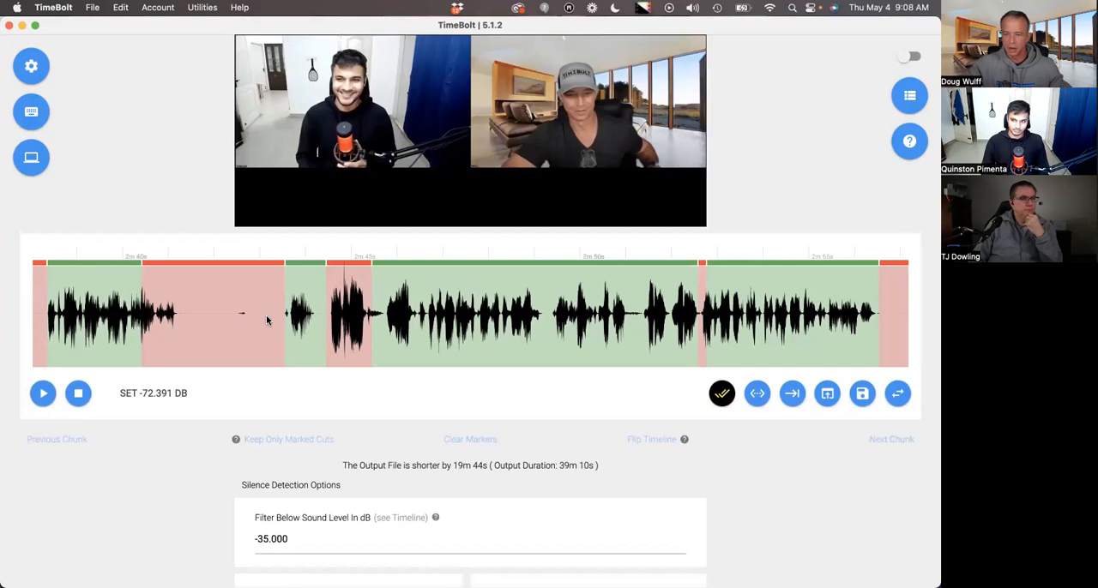
{"action": "scroll", "coordinate": [266, 320], "scroll_direction": "right", "scroll_amount": 10}
{"action": "scroll", "coordinate": [267, 320], "scroll_direction": "right", "scroll_amount": 5}
{"action": "scroll", "coordinate": [266, 320], "scroll_direction": "right", "scroll_amount": 10}
{"action": "scroll", "coordinate": [343, 355], "scroll_direction": "right", "scroll_amount": 10}
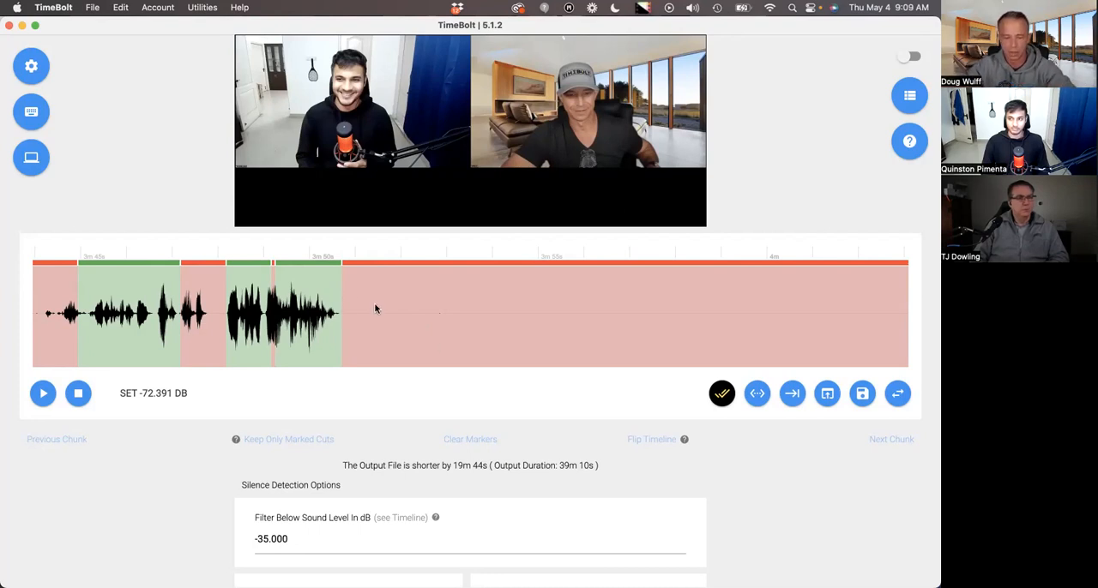
{"action": "scroll", "coordinate": [345, 302], "scroll_direction": "right", "scroll_amount": 15}
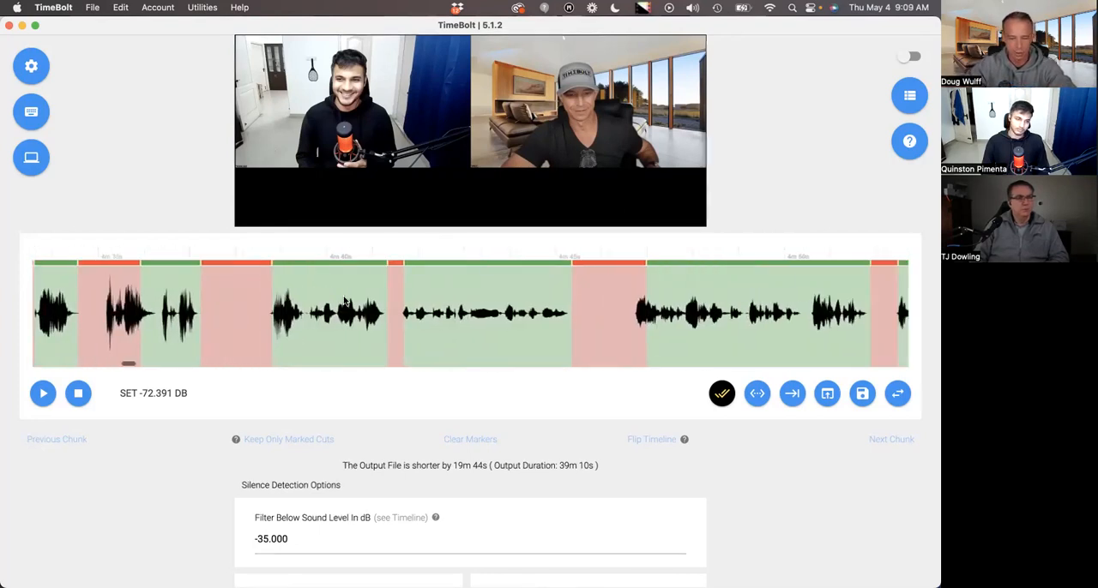
Check the preview frame at the playhead against the waveform segments after about 4m 30s.
{"action": "left_click", "coordinate": [162, 302]}
{"action": "scroll", "coordinate": [411, 245], "scroll_direction": "up", "scroll_amount": 3}
{"action": "scroll", "coordinate": [436, 237], "scroll_direction": "up", "scroll_amount": 3}
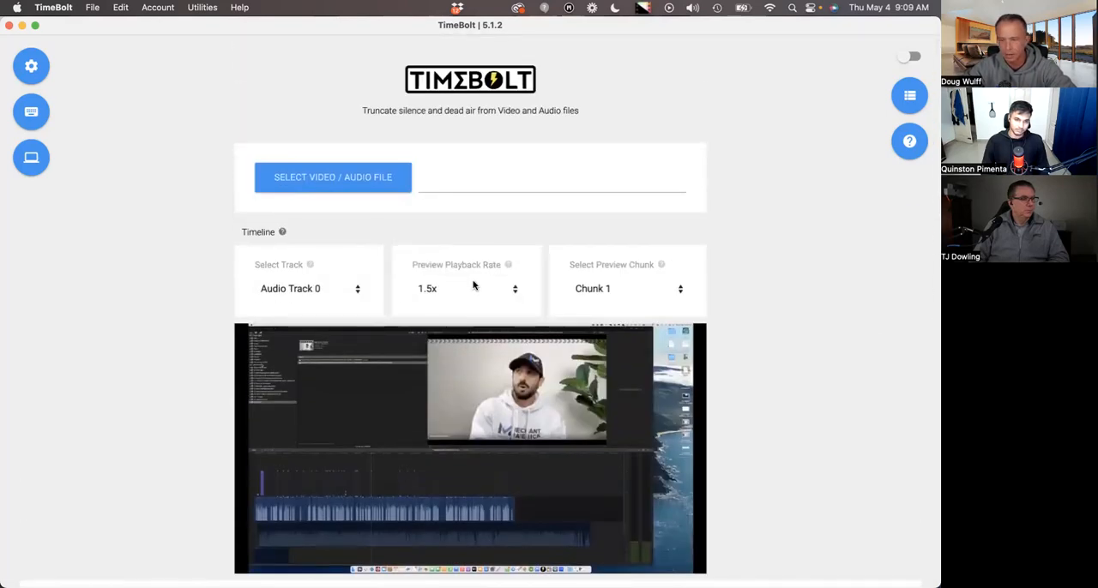
{"action": "scroll", "coordinate": [473, 286], "scroll_direction": "down", "scroll_amount": 5}
{"action": "left_click", "coordinate": [332, 322]}
{"action": "scroll", "coordinate": [332, 323], "scroll_direction": "right", "scroll_amount": 9}
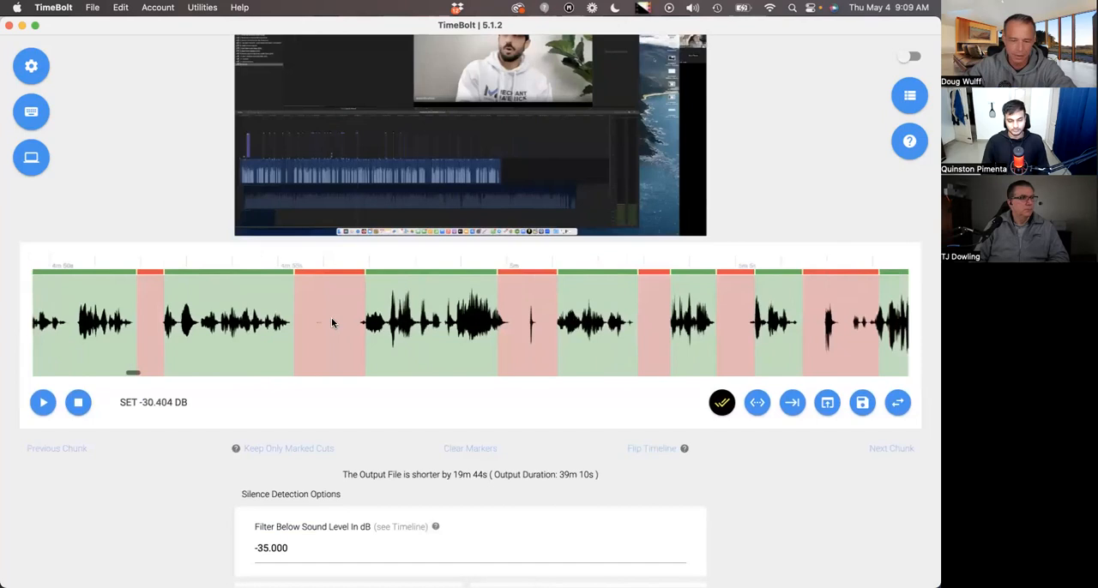
{"action": "scroll", "coordinate": [332, 323], "scroll_direction": "right", "scroll_amount": 5}
Place the playhead on kept speech segments between about 4m 20s and 4m 35s and inspect the neighbouring cuts.
{"action": "left_click", "coordinate": [190, 323]}
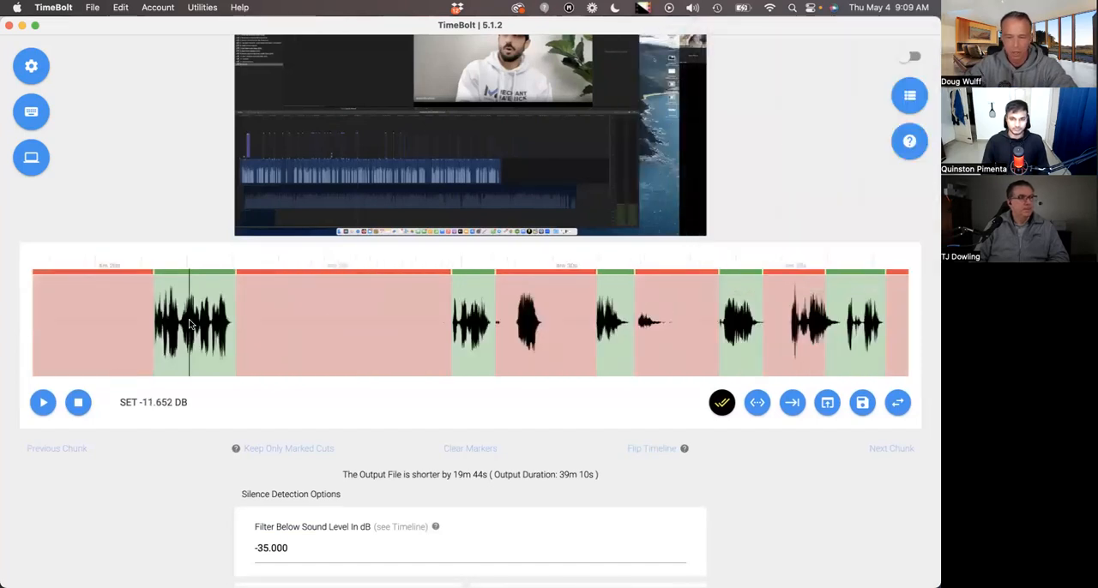
{"action": "left_click", "coordinate": [461, 307]}
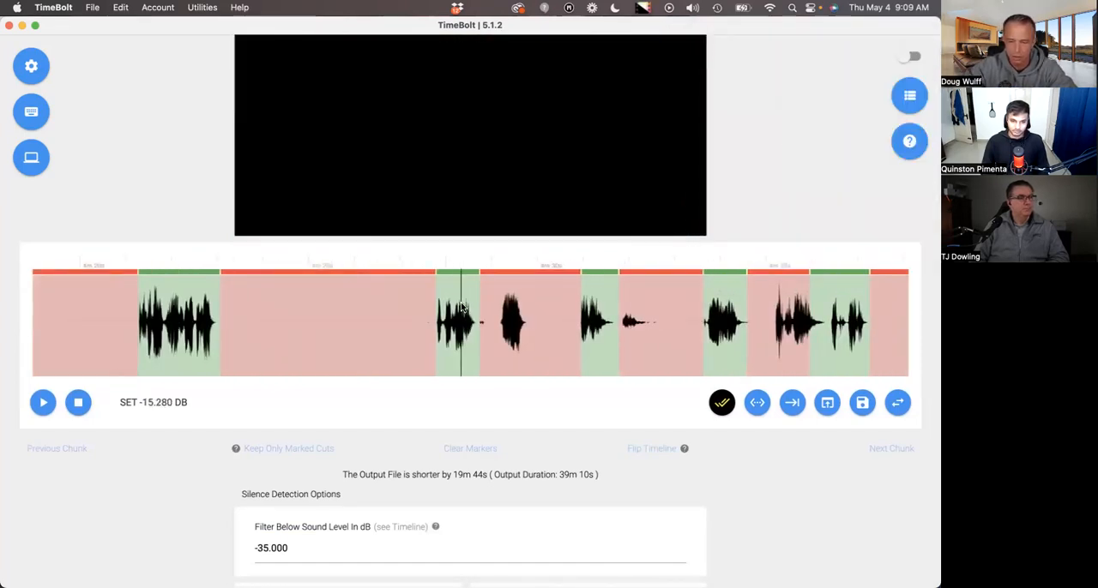
{"action": "scroll", "coordinate": [446, 310], "scroll_direction": "right", "scroll_amount": 3}
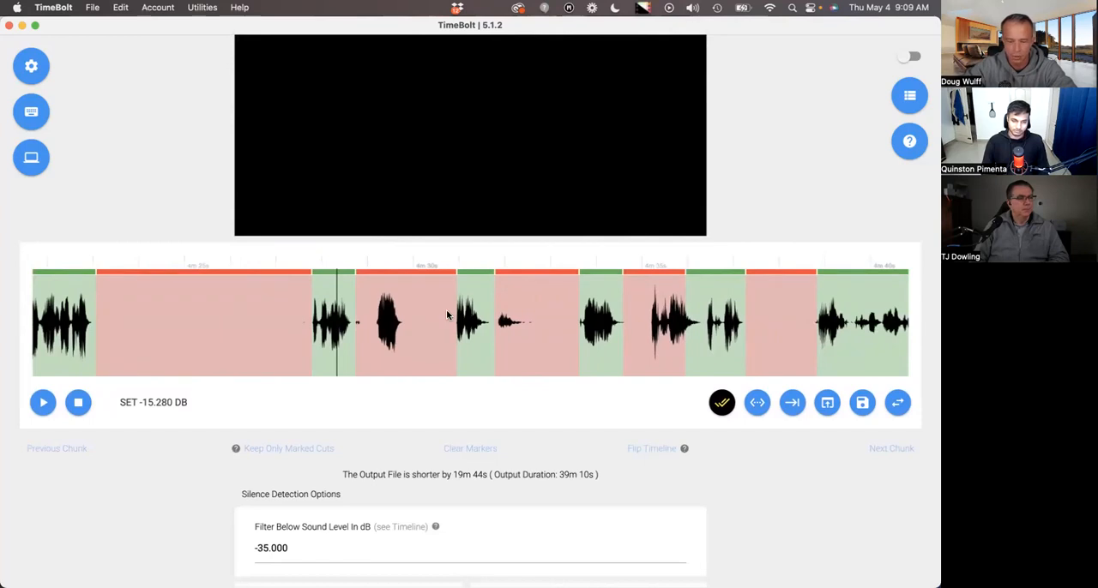
{"action": "scroll", "coordinate": [446, 315], "scroll_direction": "left", "scroll_amount": 2}
{"action": "scroll", "coordinate": [442, 315], "scroll_direction": "right", "scroll_amount": 6}
{"action": "scroll", "coordinate": [437, 315], "scroll_direction": "left", "scroll_amount": 5}
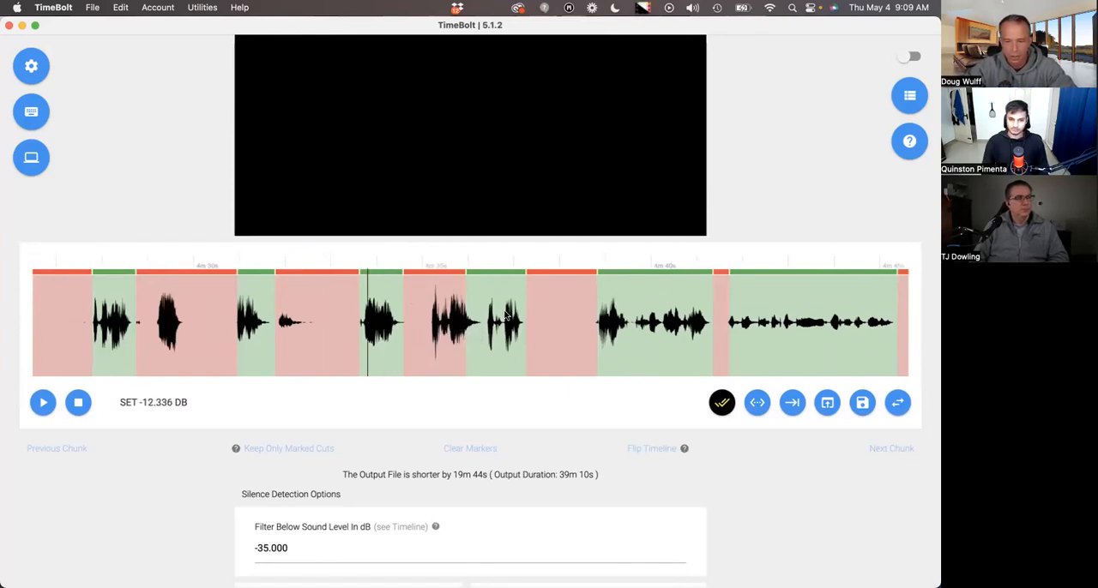
Remove the short kept speech segment just after 4m 35s from the timeline, and restore it.
{"action": "scroll", "coordinate": [495, 317], "scroll_direction": "right", "scroll_amount": 1}
{"action": "left_click", "coordinate": [262, 321]}
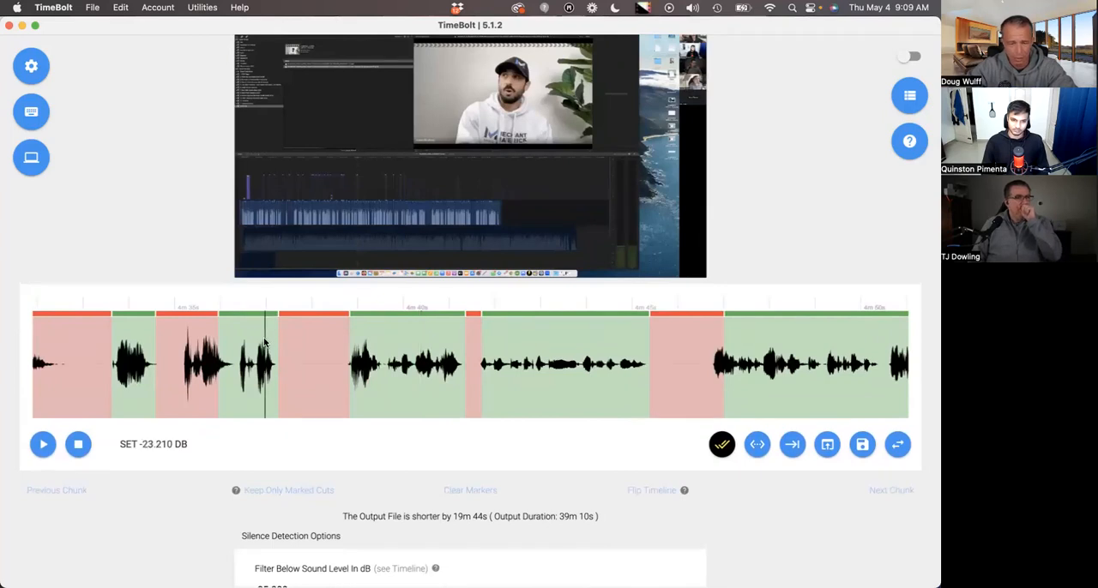
{"action": "left_click", "coordinate": [261, 319]}
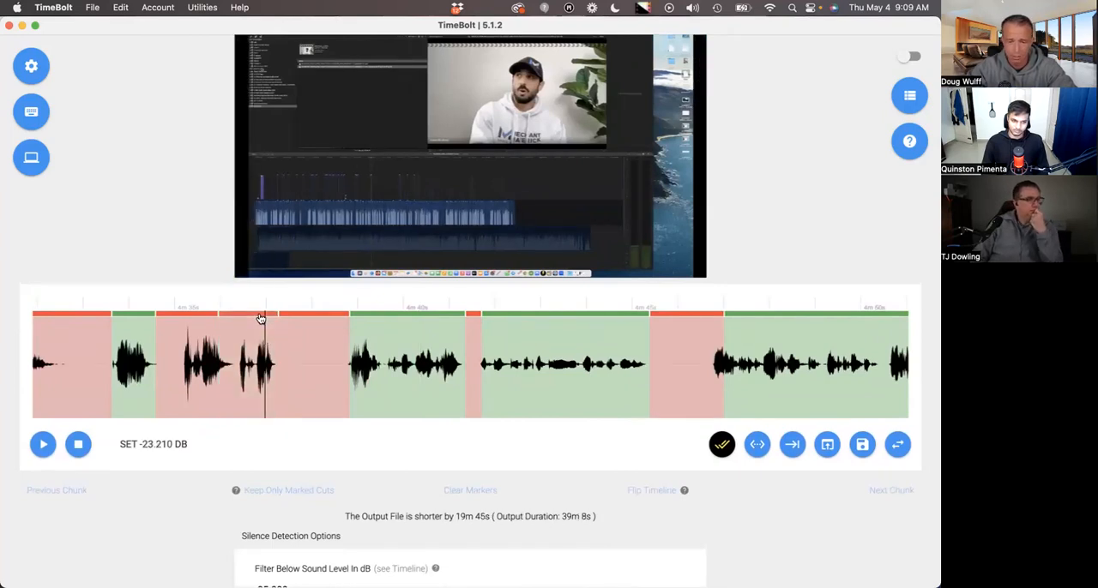
{"action": "left_click", "coordinate": [260, 319]}
Remove the kept segment at about 4m 36s, try removing the two kept segments after it, and undo those two removals.
{"action": "left_click", "coordinate": [241, 356]}
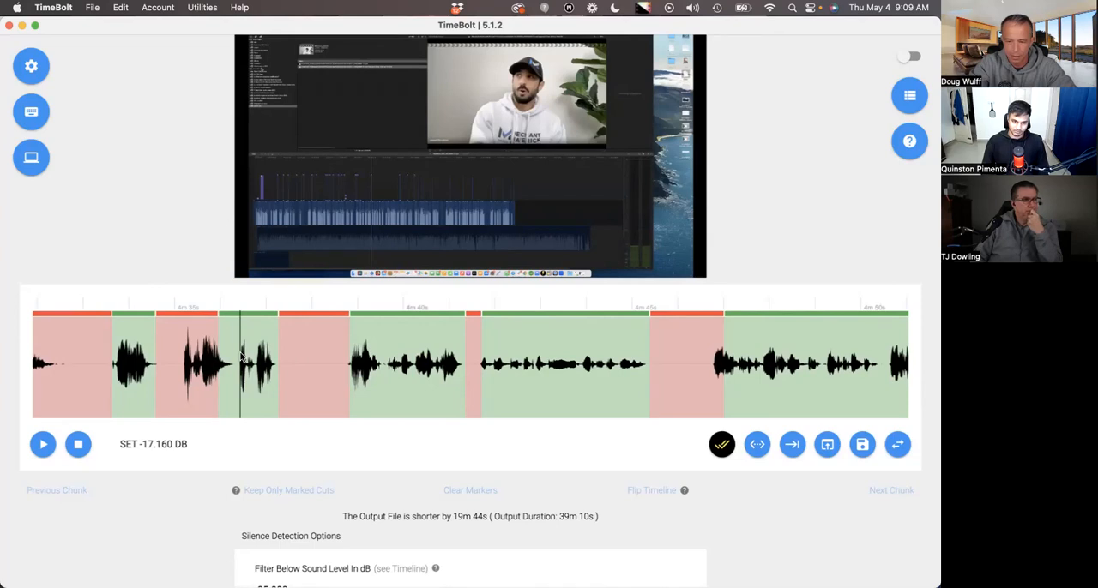
{"action": "key", "text": "x"}
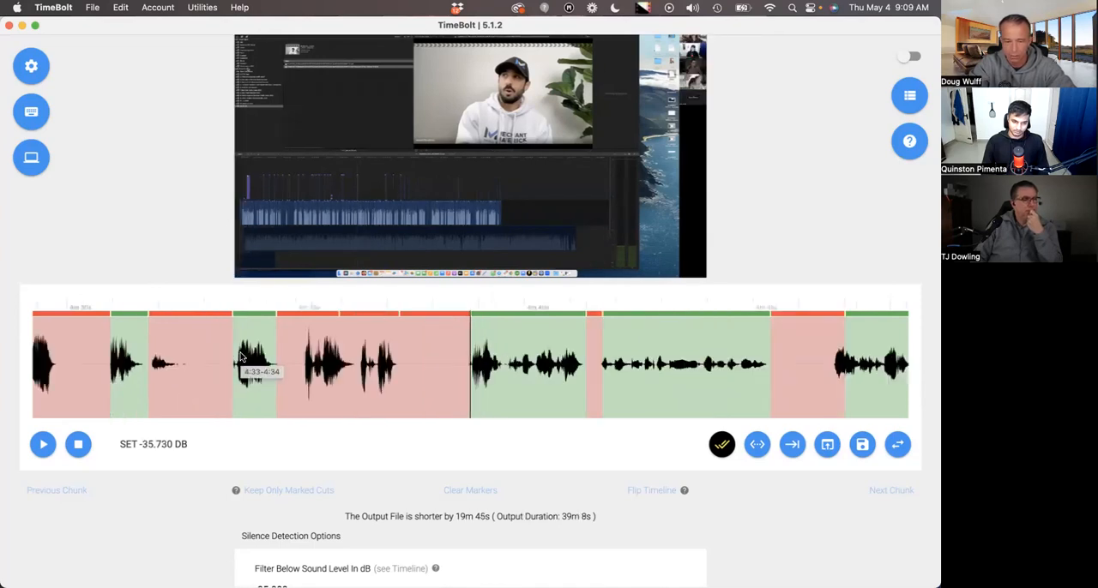
{"action": "key", "text": "x"}
{"action": "key", "text": "x"}
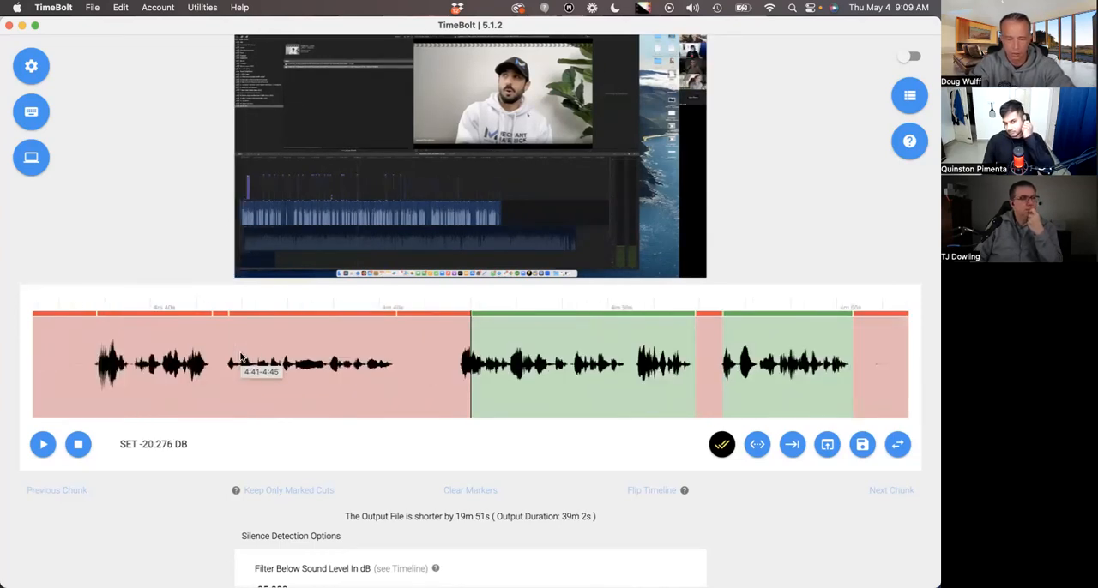
{"action": "key", "text": "super+z"}
{"action": "key", "text": "super+z"}
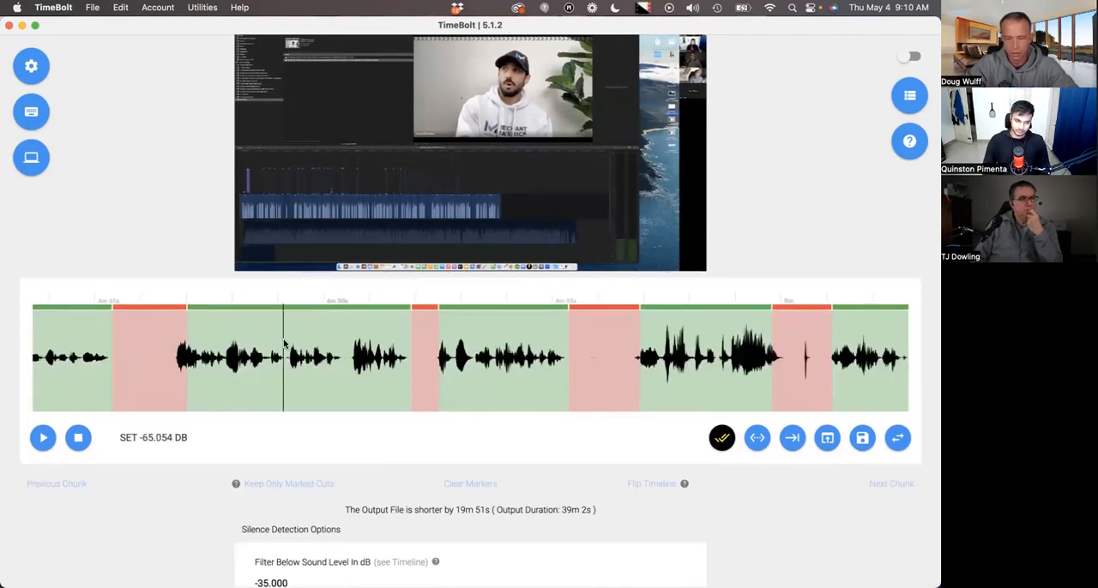
Split the kept speech at about 4m 49s and 4m 50s, and on both sides of the short word near 4m 53s.
{"action": "scroll", "coordinate": [286, 346], "scroll_direction": "up", "scroll_amount": 3}
{"action": "scroll", "coordinate": [549, 391], "scroll_direction": "down", "scroll_amount": 1}
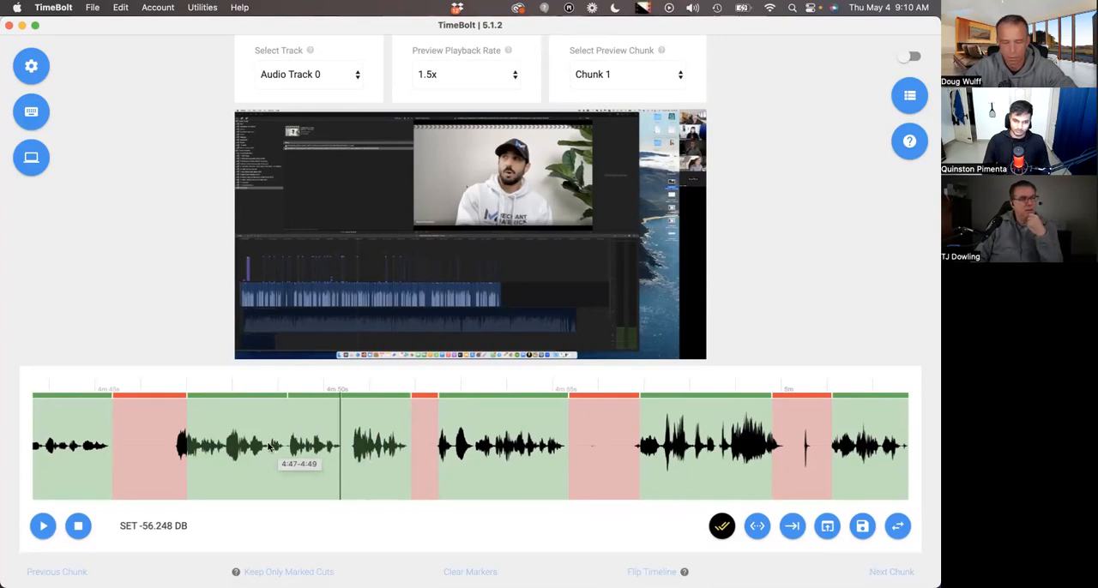
{"action": "scroll", "coordinate": [360, 448], "scroll_direction": "right", "scroll_amount": 2}
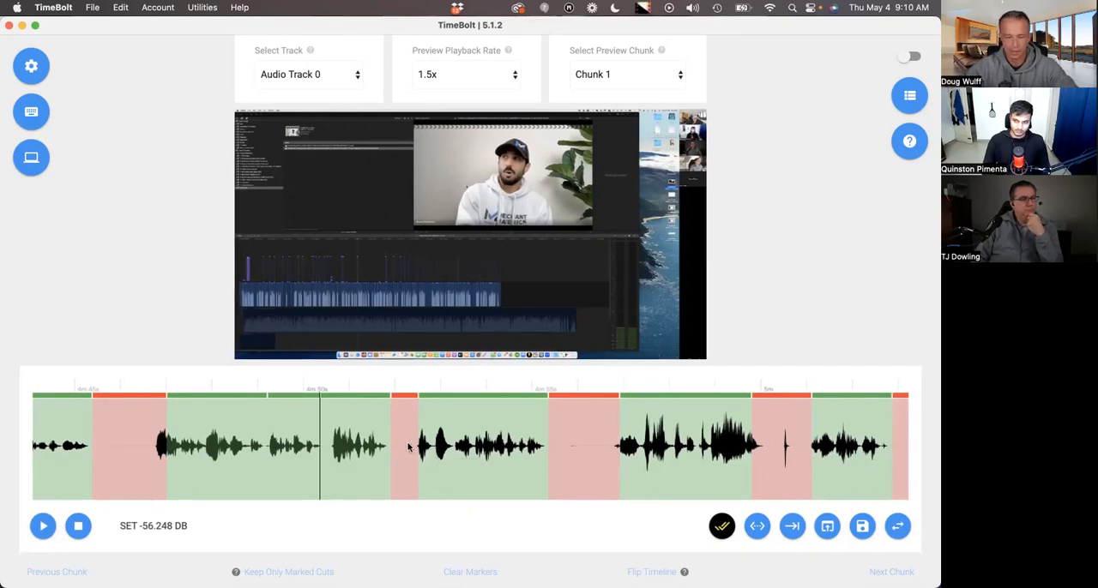
{"action": "left_click", "coordinate": [435, 452]}
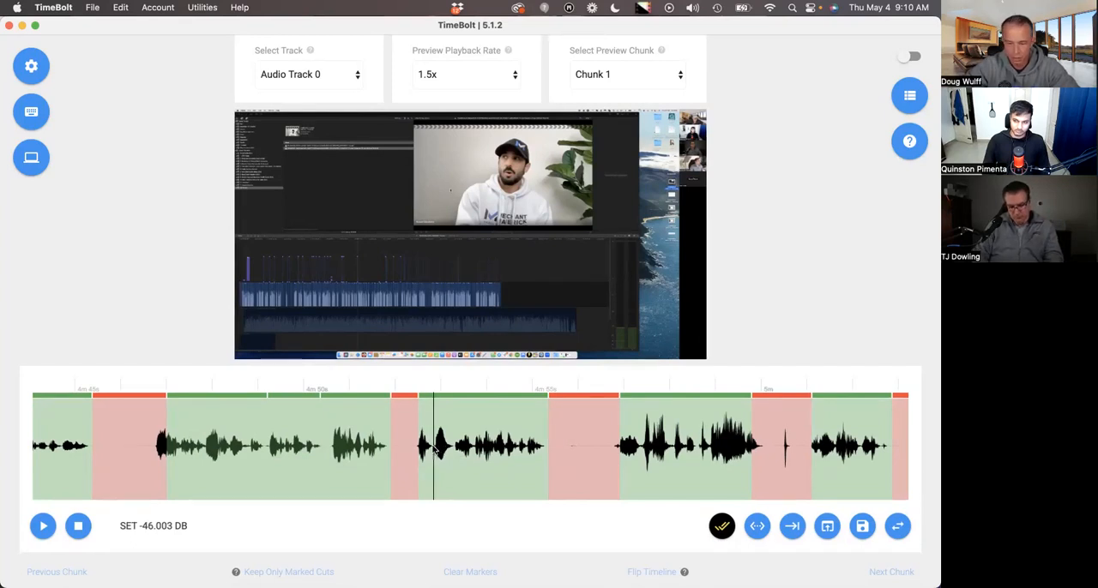
{"action": "left_click_drag", "start_coordinate": [434, 448], "coordinate": [440, 446]}
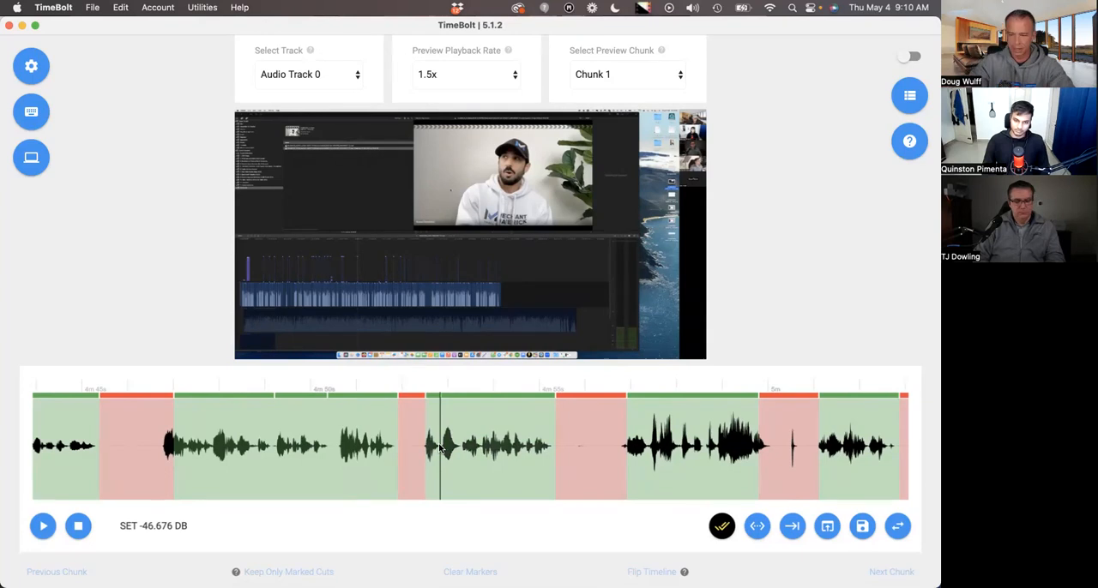
{"action": "left_click", "coordinate": [461, 450]}
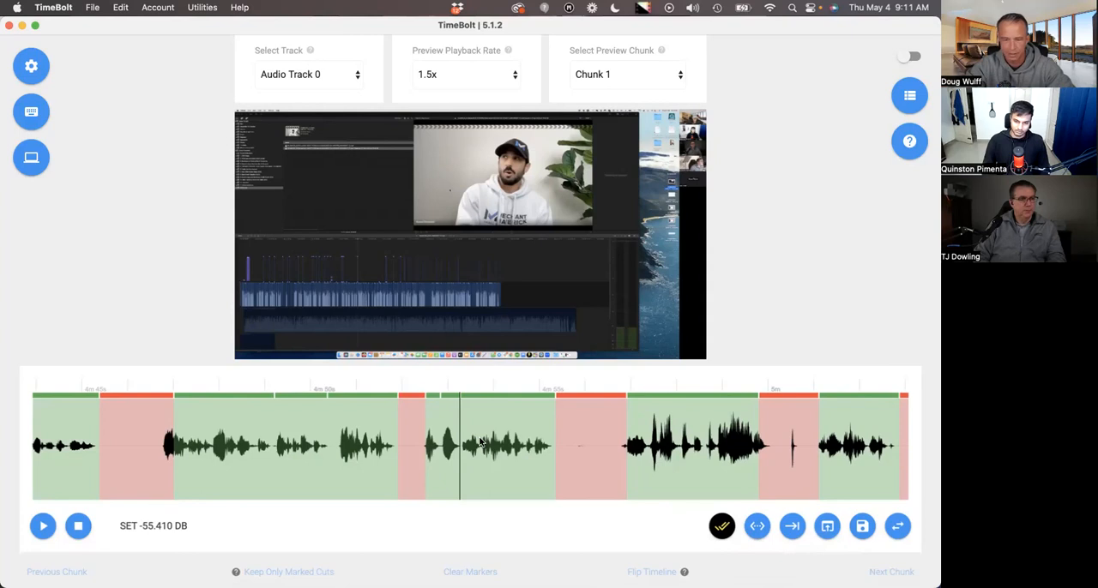
Remove the isolated word segment near 4m 53s, and restore it to the kept speech.
{"action": "left_click", "coordinate": [452, 422]}
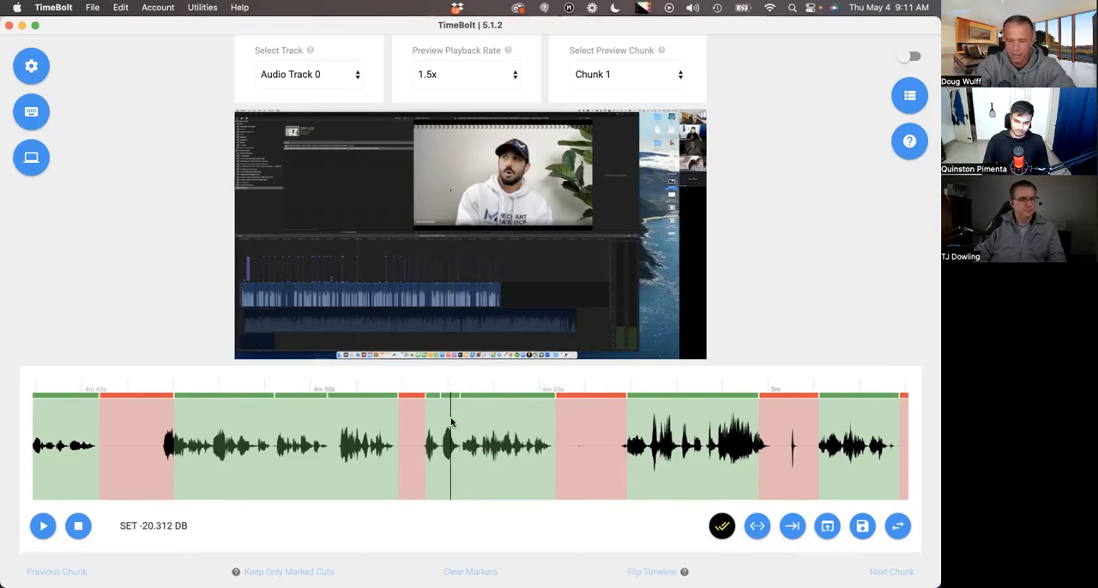
{"action": "key", "text": "x"}
{"action": "left_click", "coordinate": [459, 399]}
{"action": "left_click", "coordinate": [460, 399]}
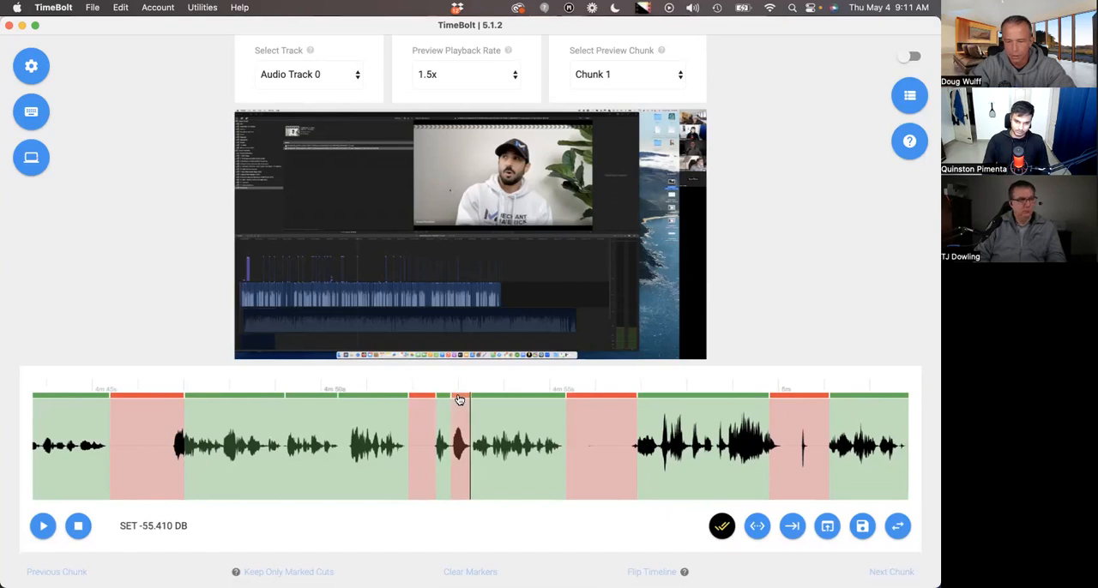
{"action": "left_click", "coordinate": [459, 400]}
Play the edited preview from about 4m 54s and pause it at about 5m 5s.
{"action": "scroll", "coordinate": [494, 450], "scroll_direction": "down", "scroll_amount": 1}
{"action": "scroll", "coordinate": [494, 451], "scroll_direction": "down", "scroll_amount": 1}
{"action": "scroll", "coordinate": [494, 446], "scroll_direction": "right", "scroll_amount": 2}
{"action": "left_click", "coordinate": [491, 437]}
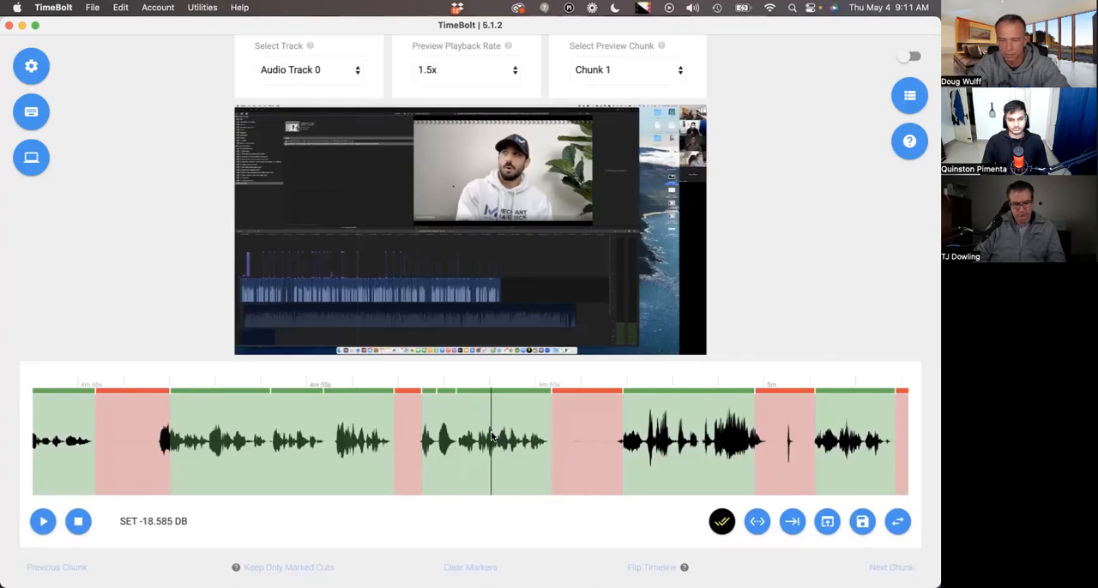
{"action": "key", "text": "space"}
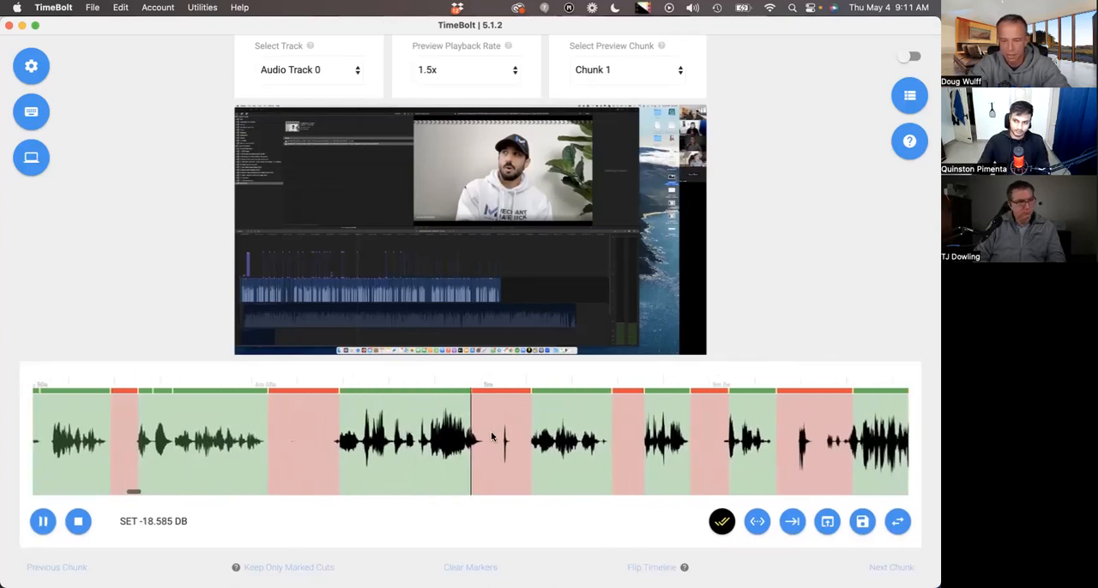
{"action": "key", "text": "space"}
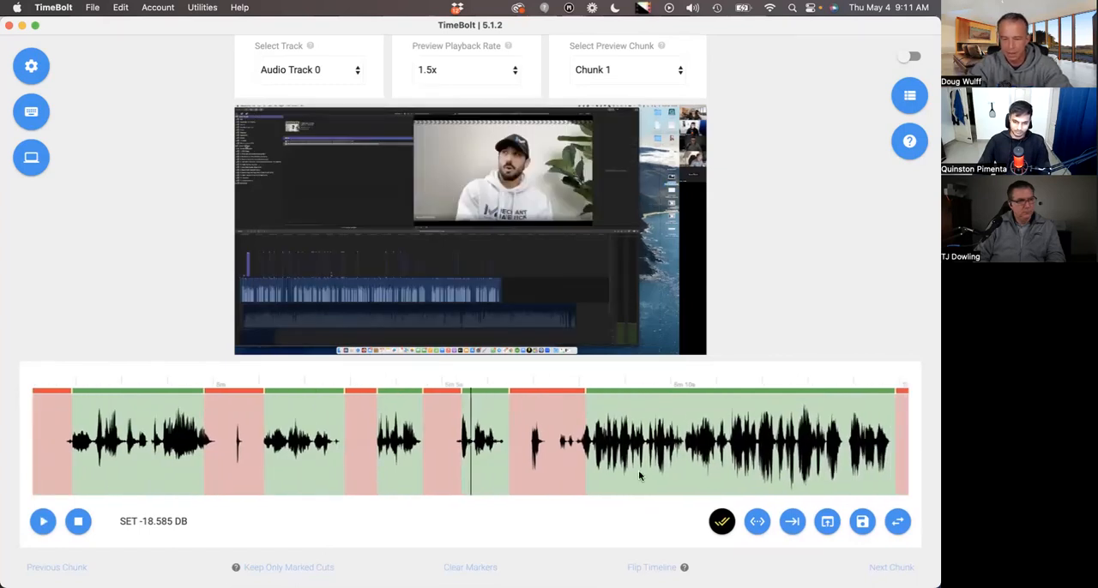
Apply a centred 125% punch-in to the kept segment at about 5m 5s.
{"action": "key", "text": "3"}
{"action": "key", "text": "5"}
{"action": "key", "text": "5"}
Punch in on the kept segment from 5:08 to 5:14 with bottom-left focus, trying 175% and 125% and settling on 150%.
{"action": "scroll", "coordinate": [640, 476], "scroll_direction": "right", "scroll_amount": 4}
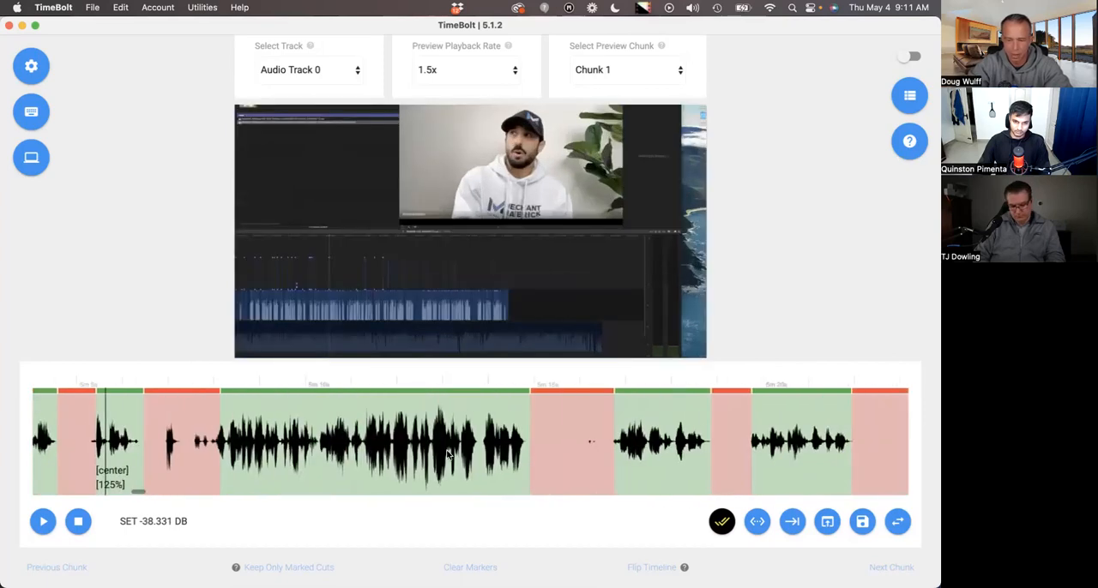
{"action": "left_click", "coordinate": [438, 453]}
{"action": "key", "text": "3"}
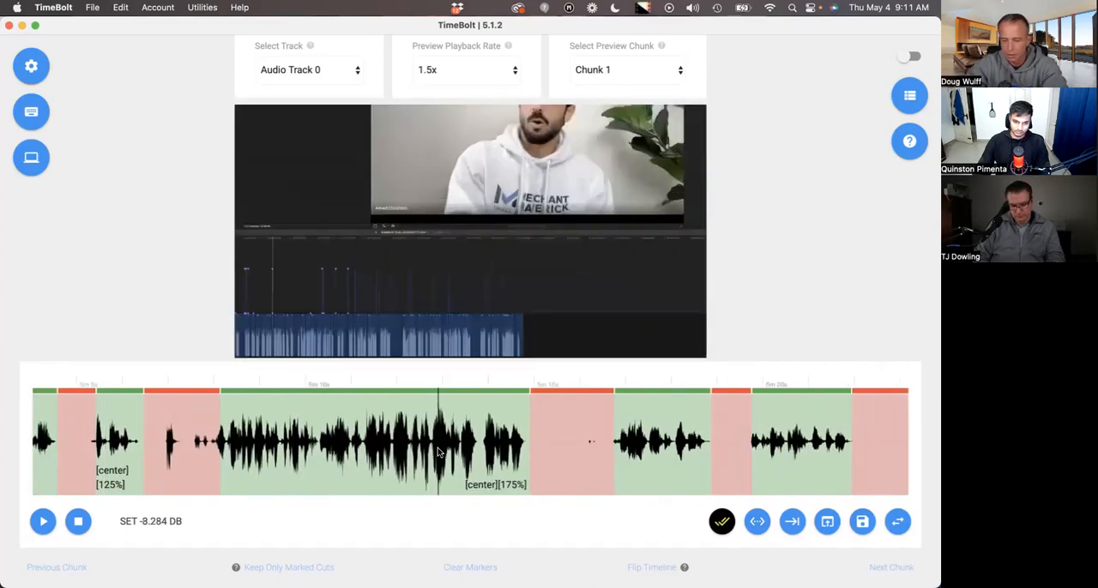
{"action": "key", "text": "Left"}
{"action": "key", "text": "Down"}
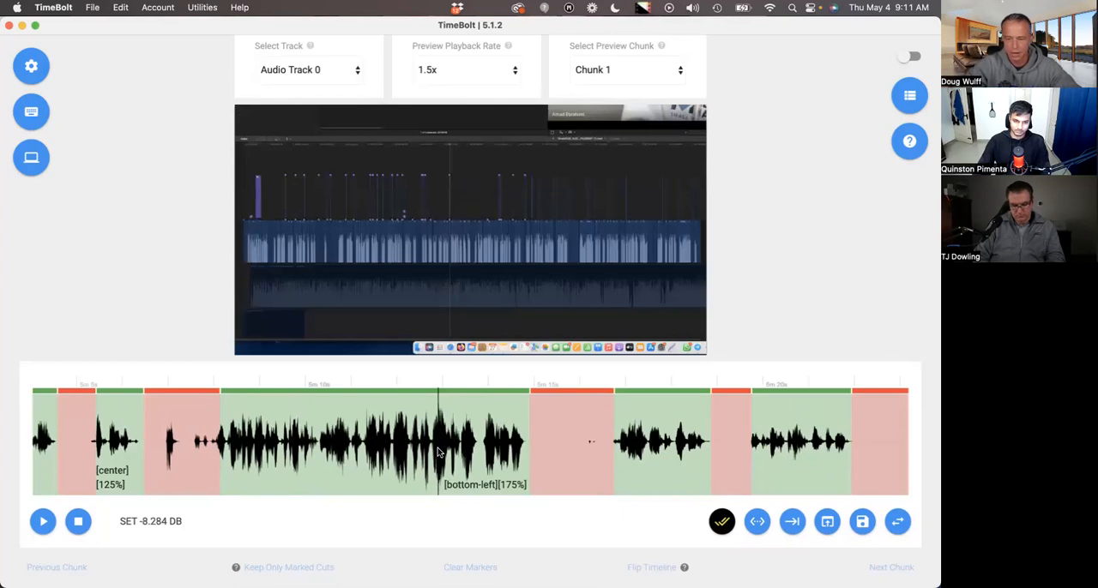
{"action": "key", "text": "0"}
{"action": "key", "text": "1"}
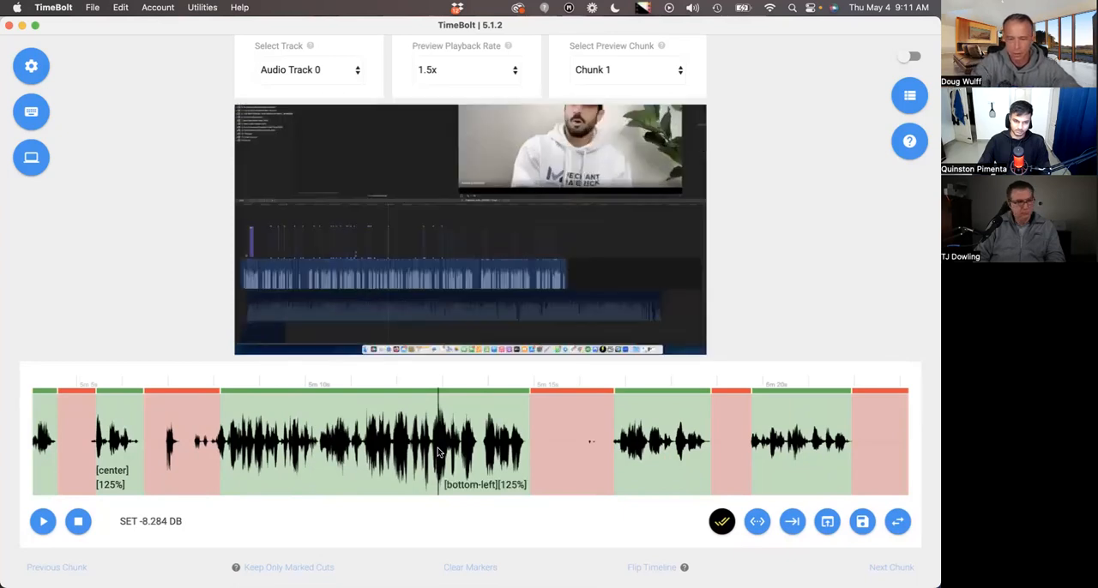
{"action": "key", "text": "2"}
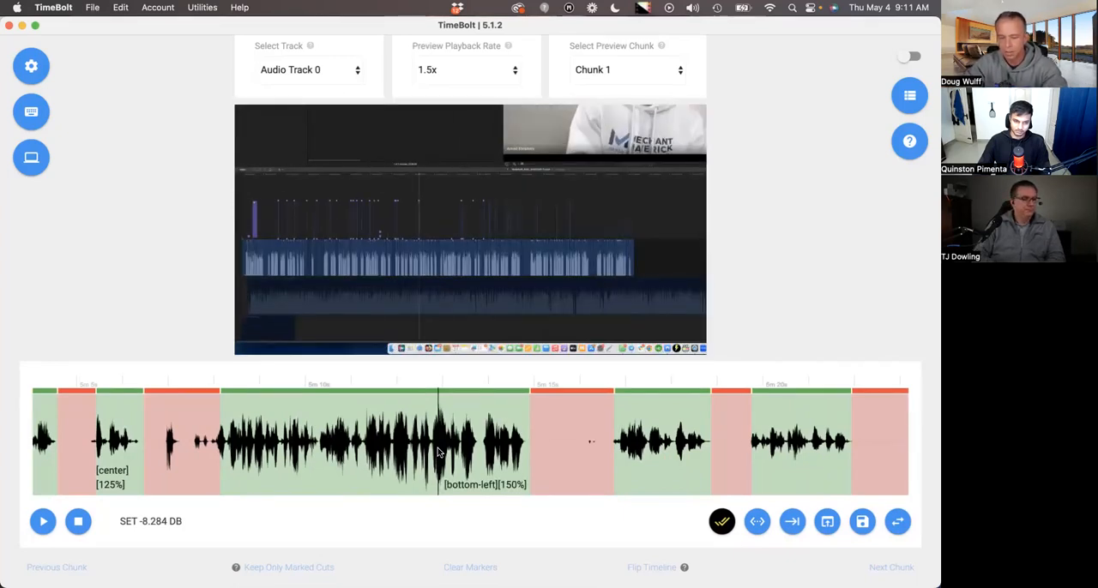
Cycle the punch-in focus of the 5:08 to 5:14 segment through the frame positions, ending at top-left.
{"action": "key", "text": "x"}
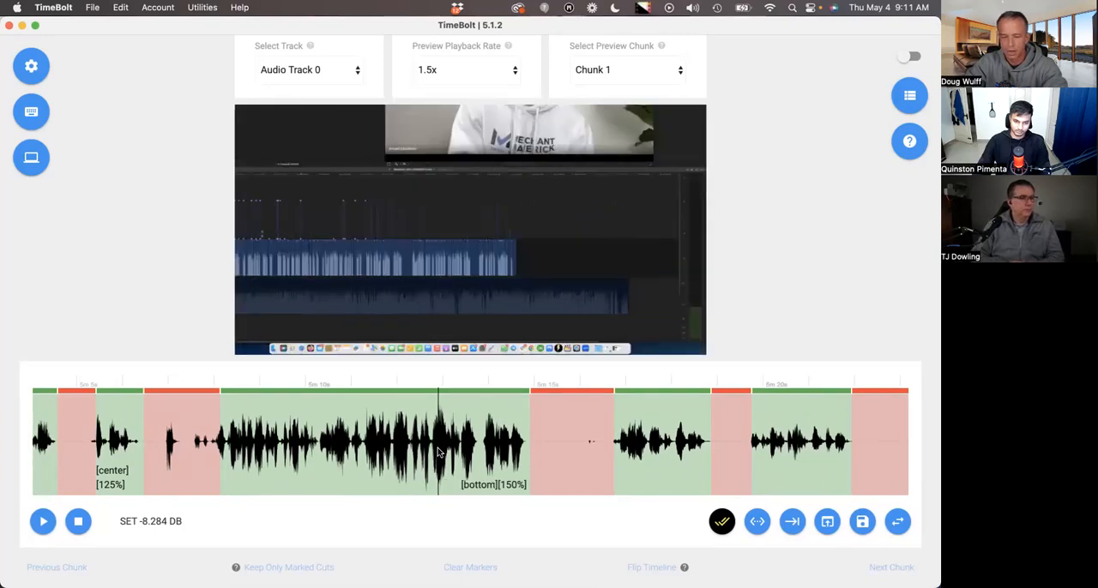
{"action": "key", "text": "s"}
{"action": "key", "text": "z"}
{"action": "key", "text": "x"}
{"action": "key", "text": "c"}
{"action": "key", "text": "e"}
{"action": "key", "text": "w"}
{"action": "key", "text": "q"}
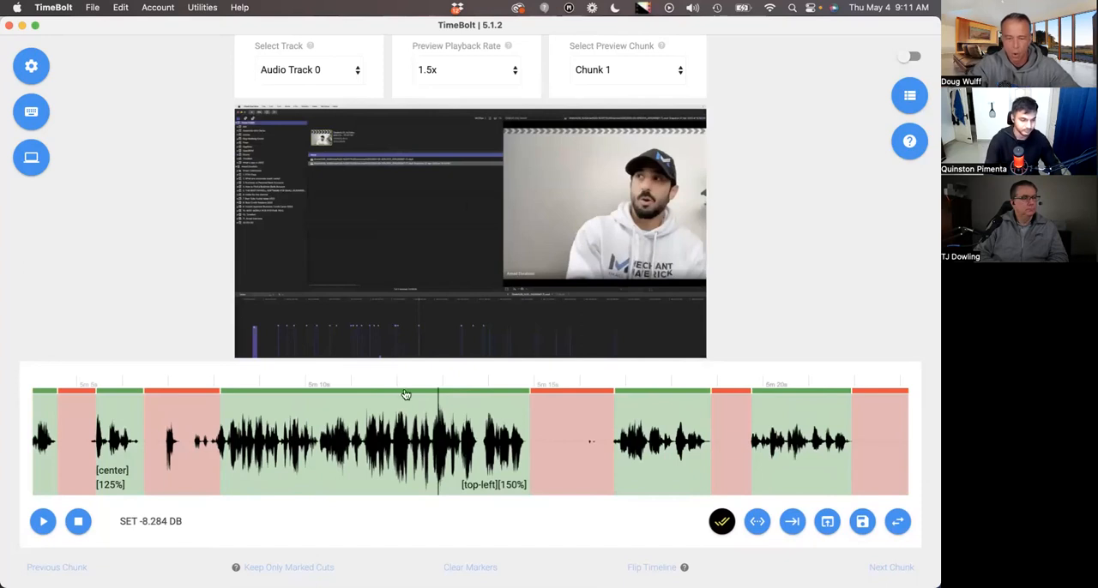
Set the punch-in focus of the 5:08 to 5:14 segment to bottom-right.
{"action": "right_click", "coordinate": [391, 426]}
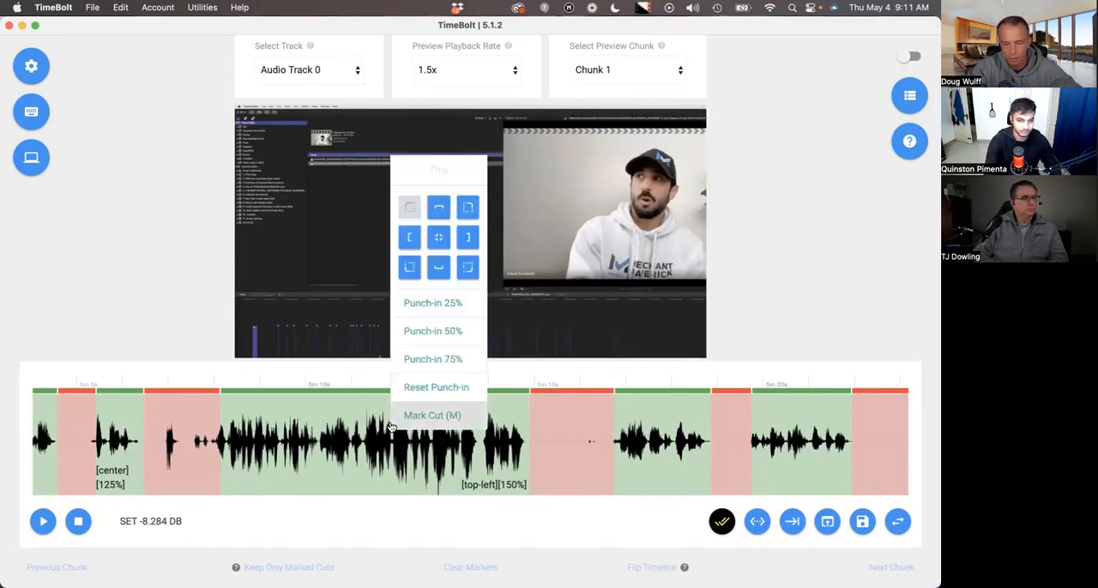
{"action": "left_click", "coordinate": [465, 272]}
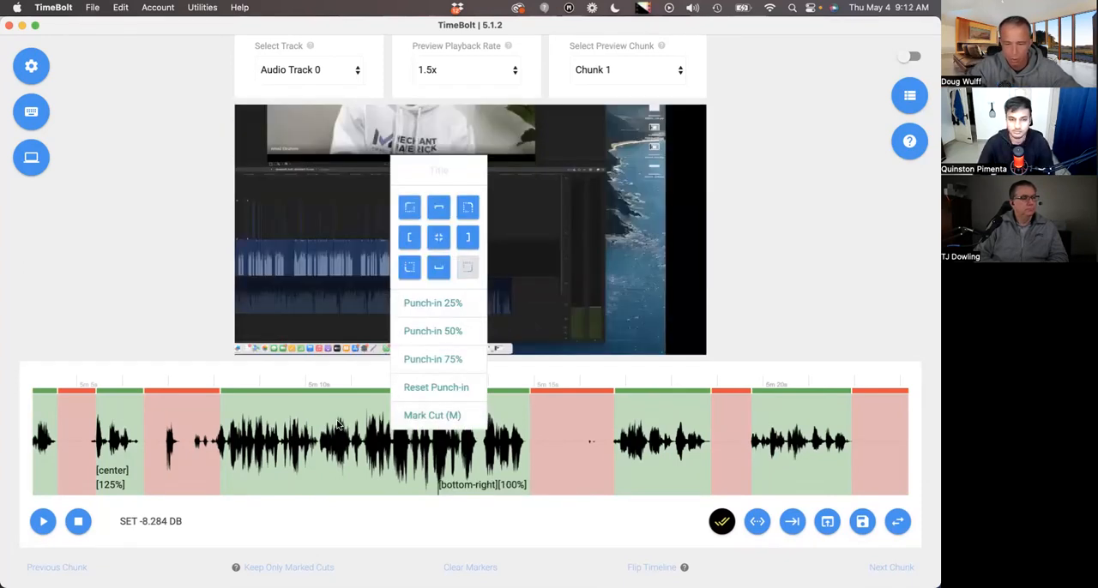
{"action": "scroll", "coordinate": [343, 429], "scroll_direction": "right", "scroll_amount": 2}
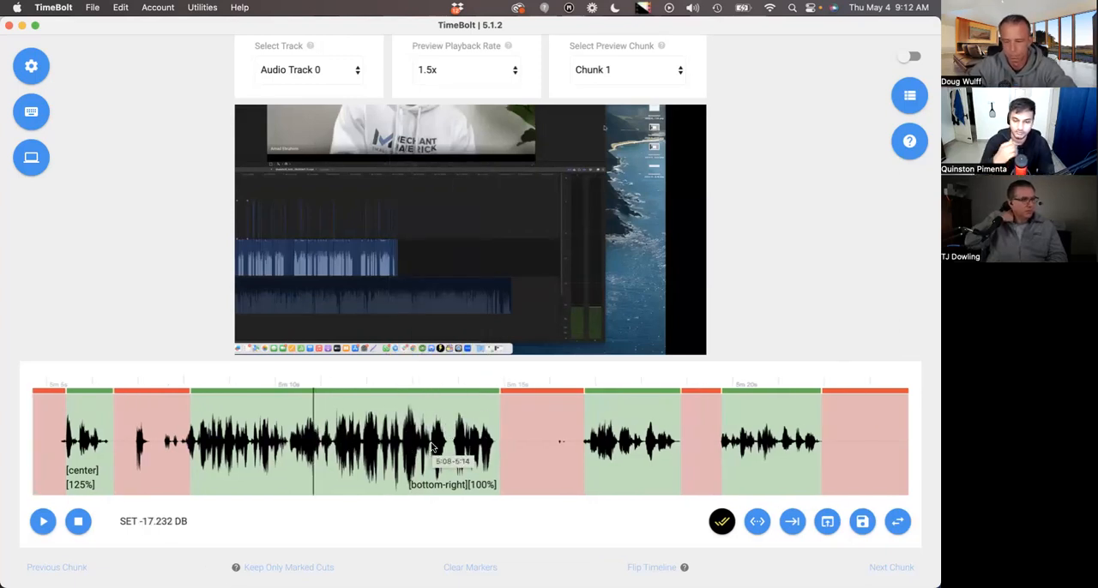
{"action": "scroll", "coordinate": [434, 447], "scroll_direction": "down", "scroll_amount": 1}
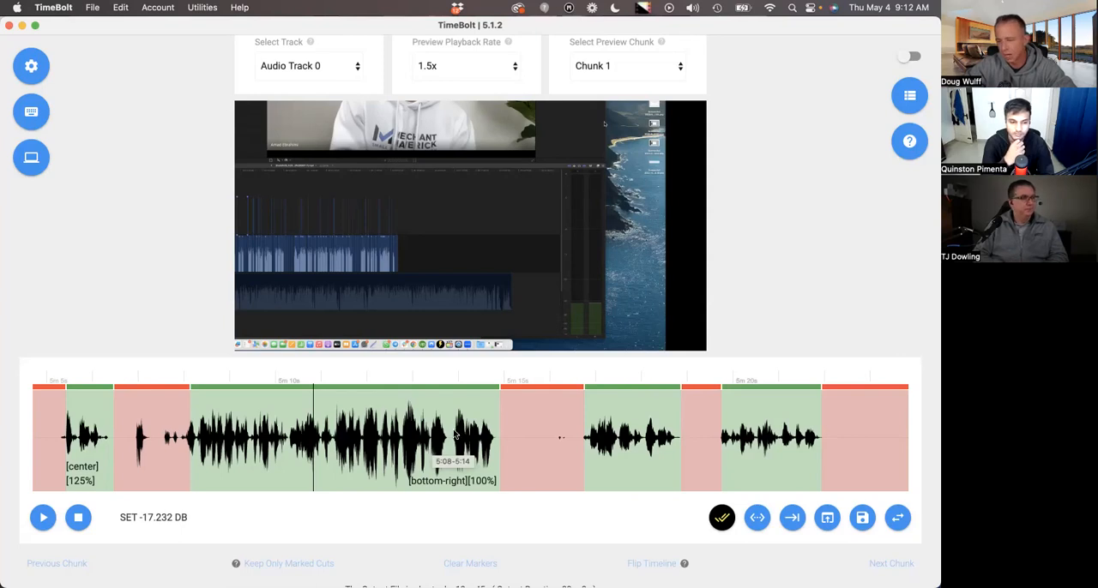
Mark the kept speech segment between about 4m 57s and 5m as a marked cut.
{"action": "scroll", "coordinate": [431, 450], "scroll_direction": "right", "scroll_amount": 2}
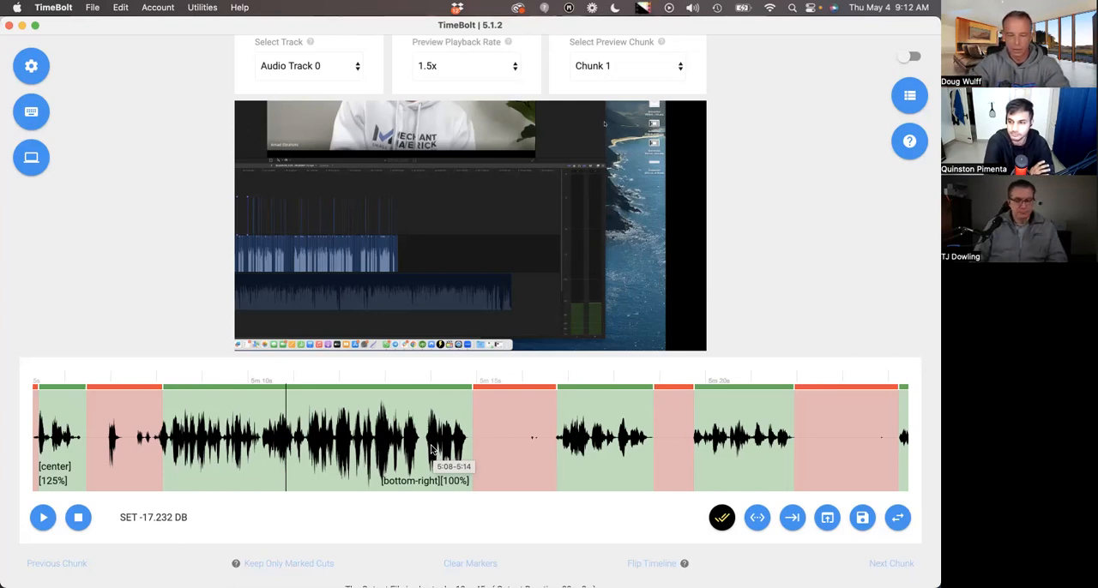
{"action": "scroll", "coordinate": [432, 450], "scroll_direction": "left", "scroll_amount": 5}
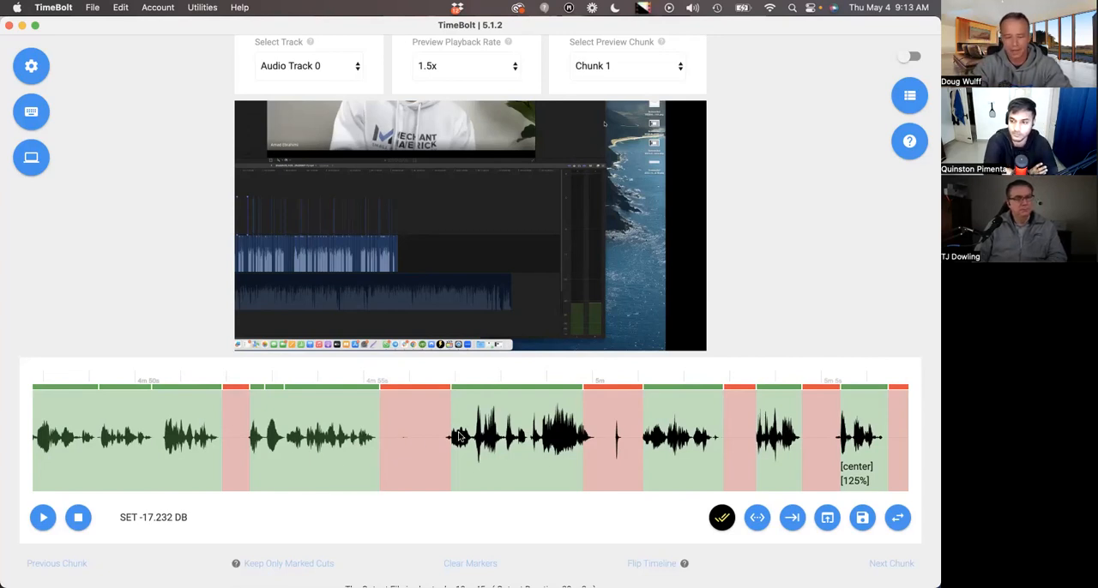
{"action": "left_click", "coordinate": [534, 458]}
{"action": "right_click", "coordinate": [454, 433]}
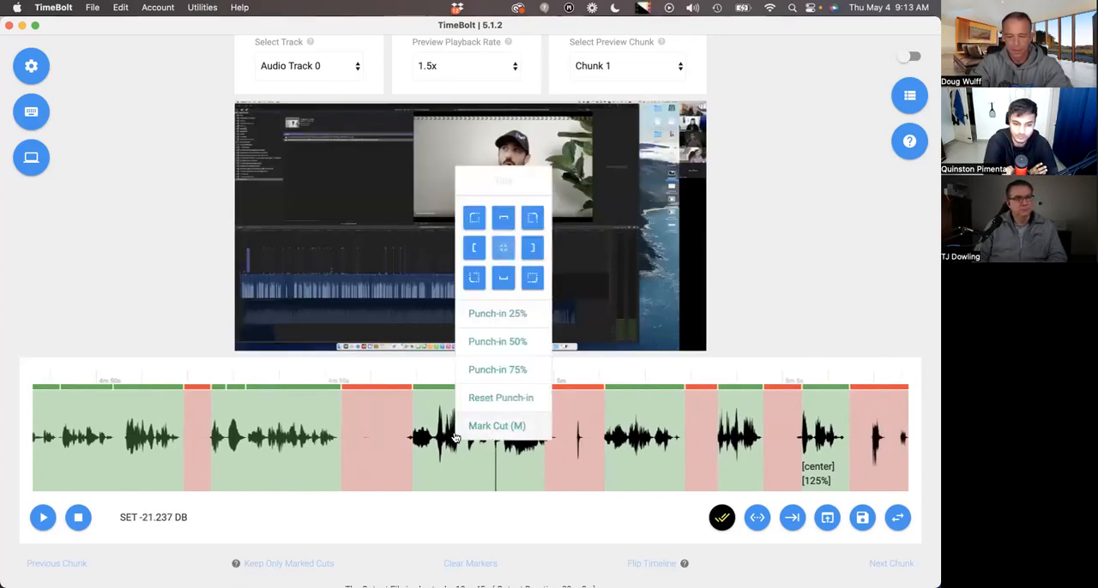
{"action": "left_click", "coordinate": [481, 441]}
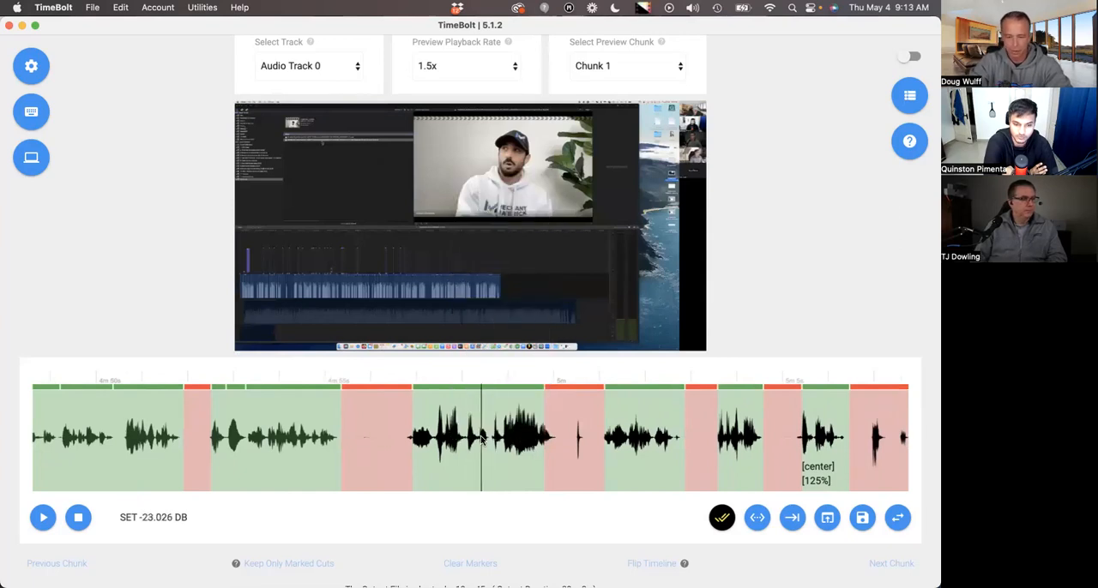
{"action": "right_click", "coordinate": [482, 441]}
{"action": "left_click", "coordinate": [524, 429]}
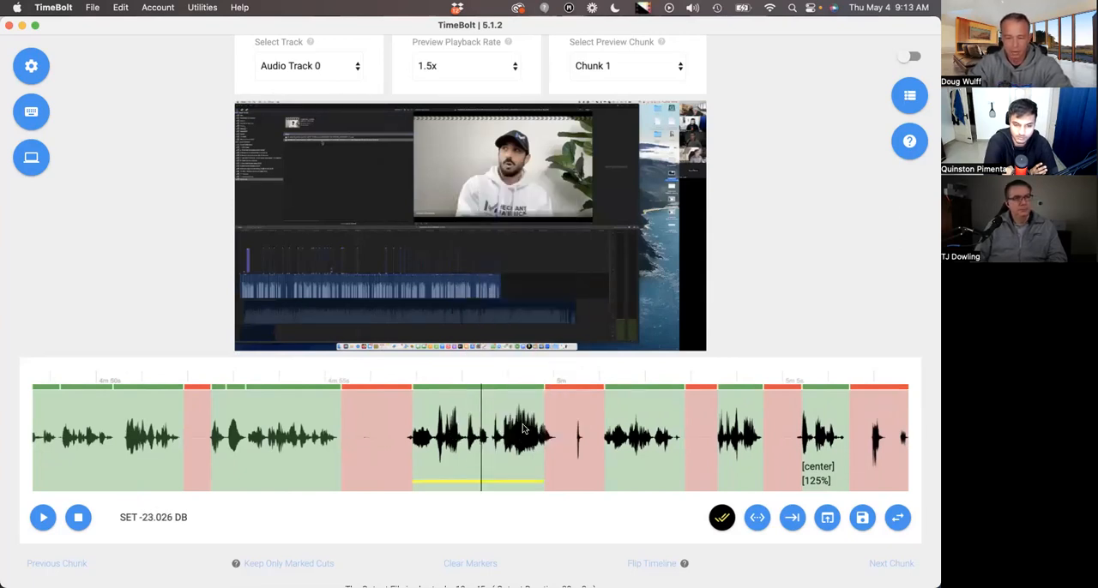
Give the marked segment just before 5m the title "This is scene 1".
{"action": "right_click", "coordinate": [488, 453]}
{"action": "type", "text": "This is scene 1"}
{"action": "left_click", "coordinate": [484, 358]}
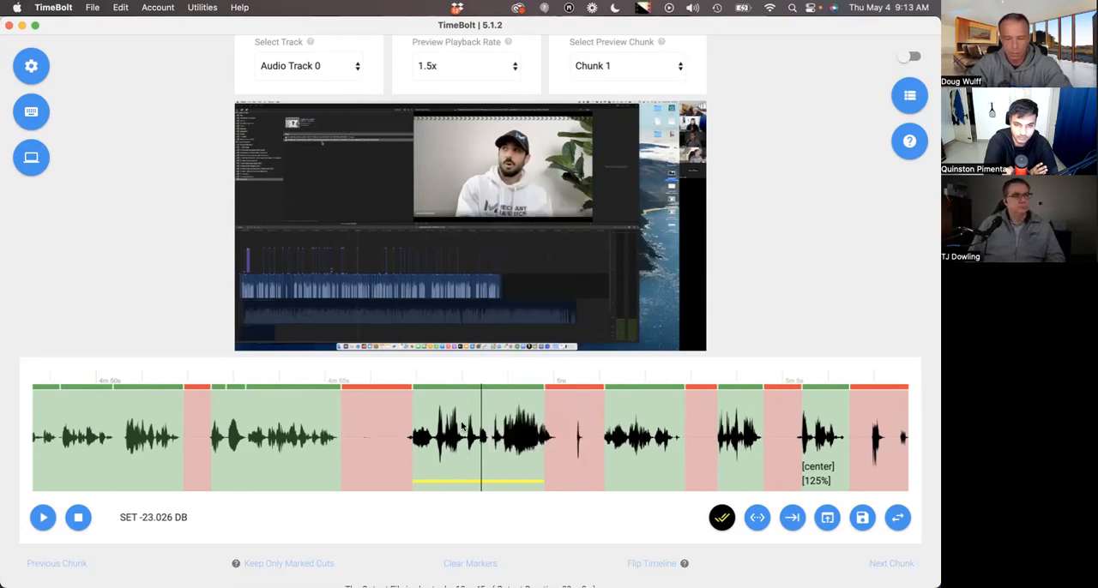
Mark the kept speech segment from about 5m 24s to 5m 35s as a cut and title it "This is scene 2".
{"action": "scroll", "coordinate": [533, 424], "scroll_direction": "right", "scroll_amount": 12}
{"action": "left_click", "coordinate": [533, 424]}
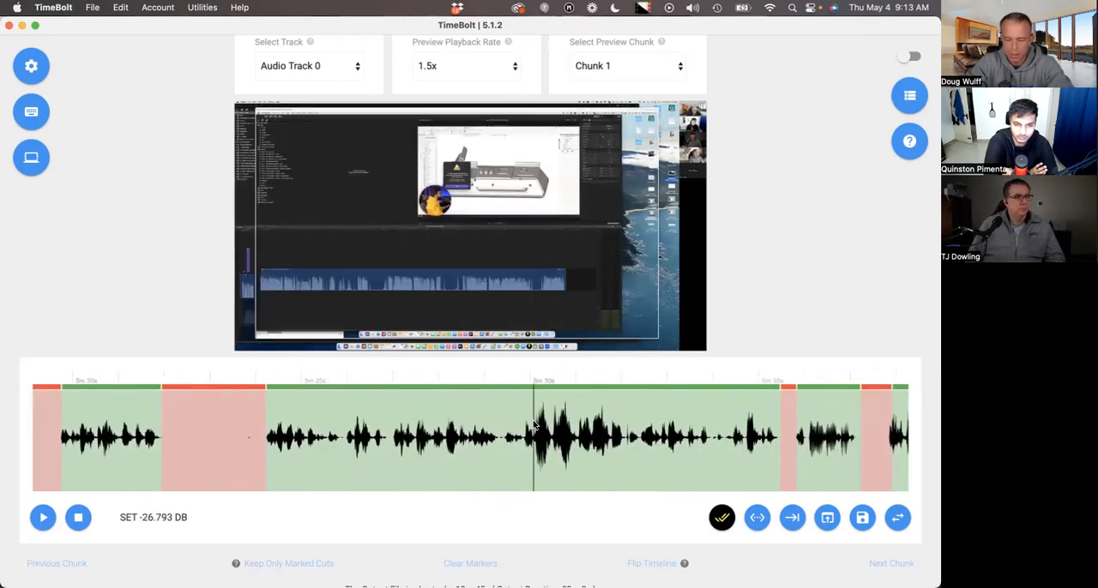
{"action": "key", "text": "m"}
{"action": "right_click", "coordinate": [533, 424]}
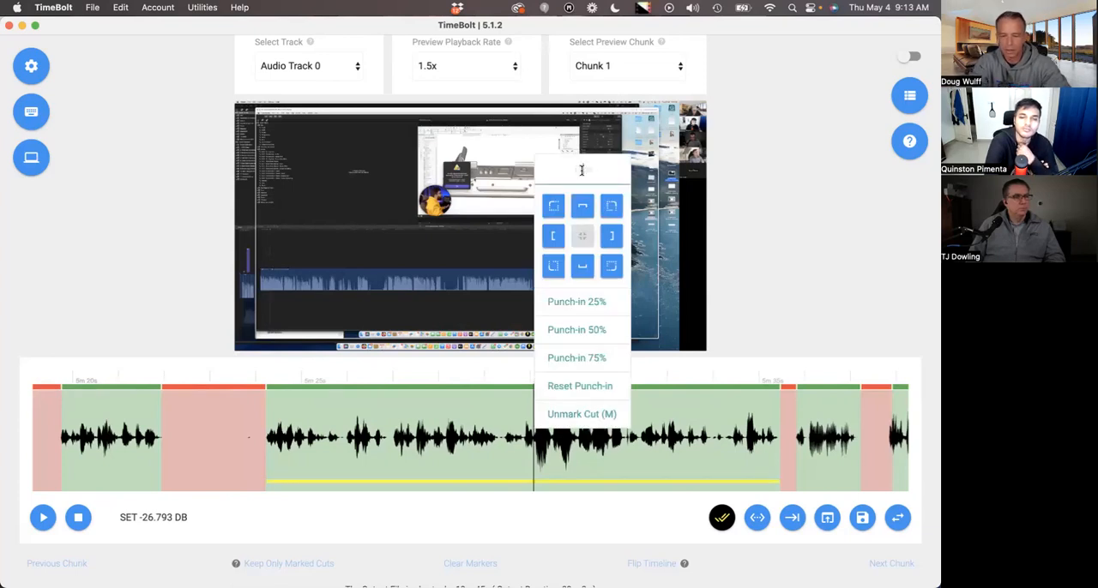
{"action": "type", "text": "This is"}
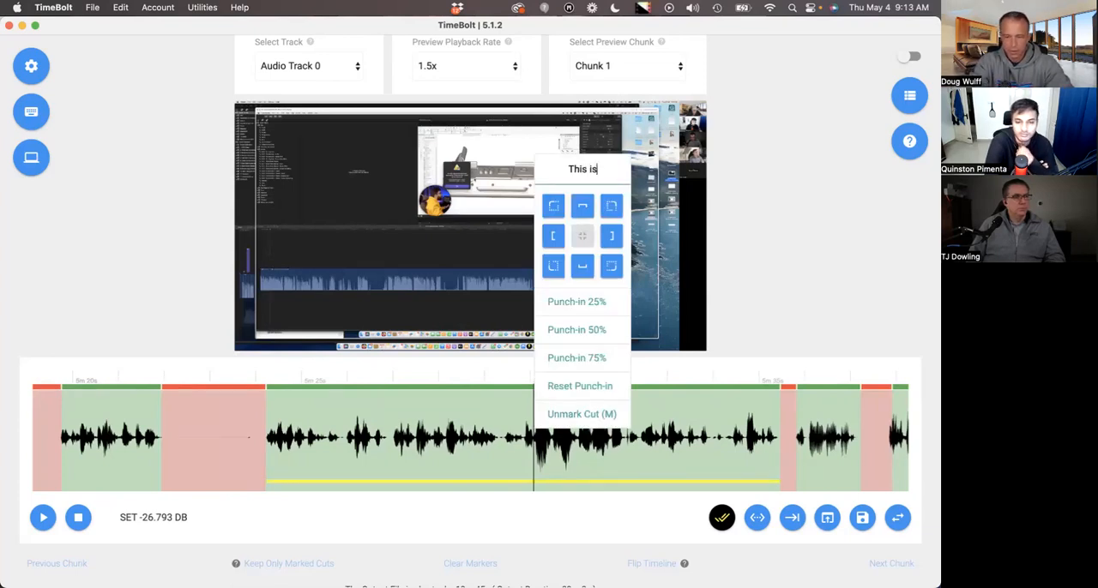
{"action": "type", "text": " scene 8"}
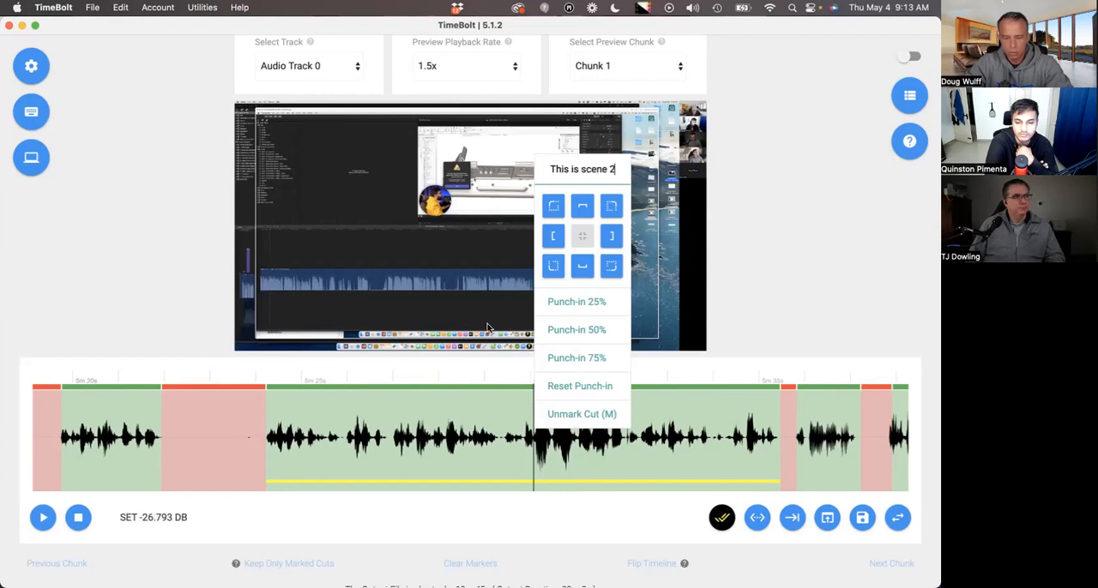
{"action": "left_click", "coordinate": [477, 428]}
Mark the kept 7:09 to 7:15 speech segment as a marked cut.
{"action": "scroll", "coordinate": [477, 428], "scroll_direction": "up", "scroll_amount": 5}
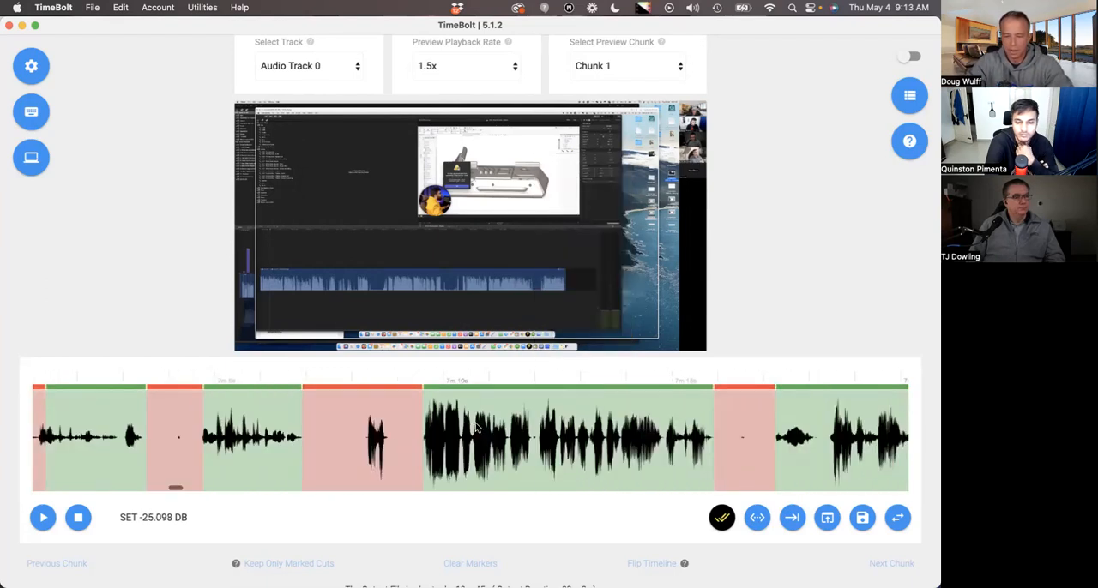
{"action": "left_click", "coordinate": [540, 412]}
{"action": "right_click", "coordinate": [540, 411]}
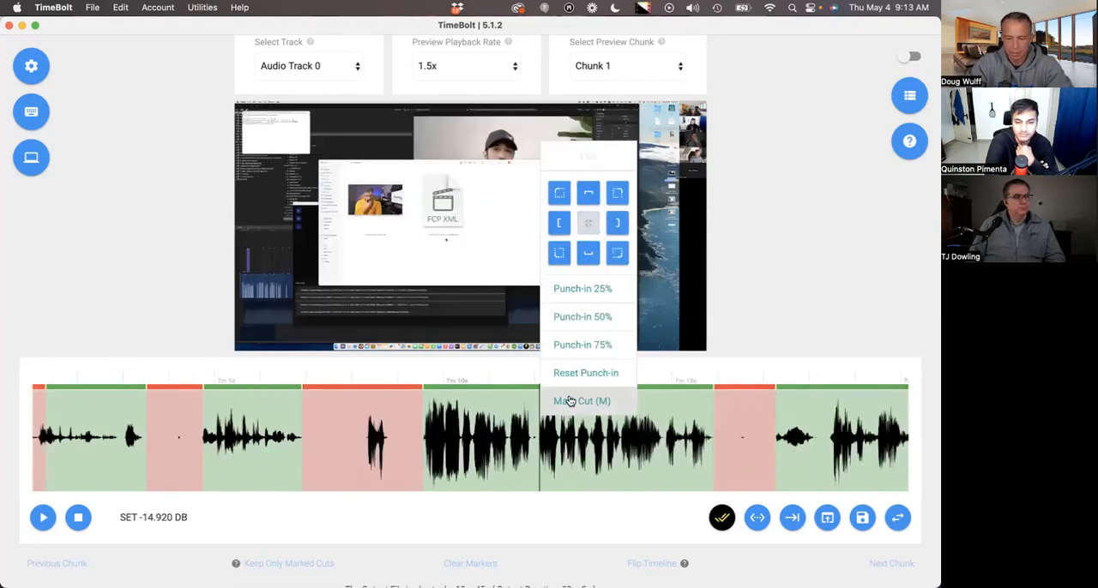
{"action": "left_click", "coordinate": [570, 399]}
Give the marked 7:09 to 7:15 segment the title "ANy lenght or duration and you can put a questions mark?".
{"action": "right_click", "coordinate": [569, 399]}
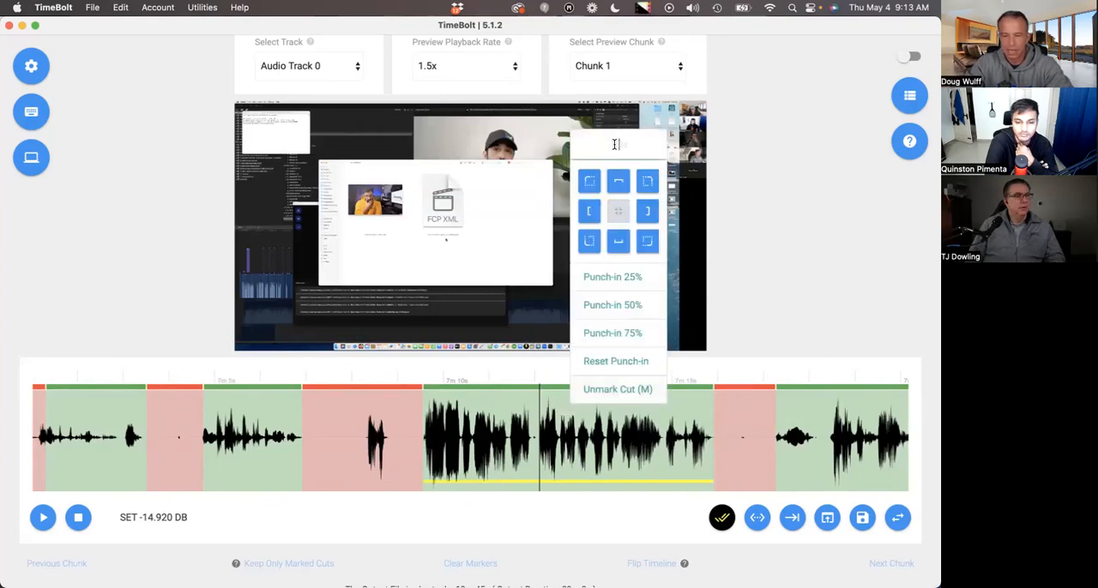
{"action": "type", "text": "ANy len"}
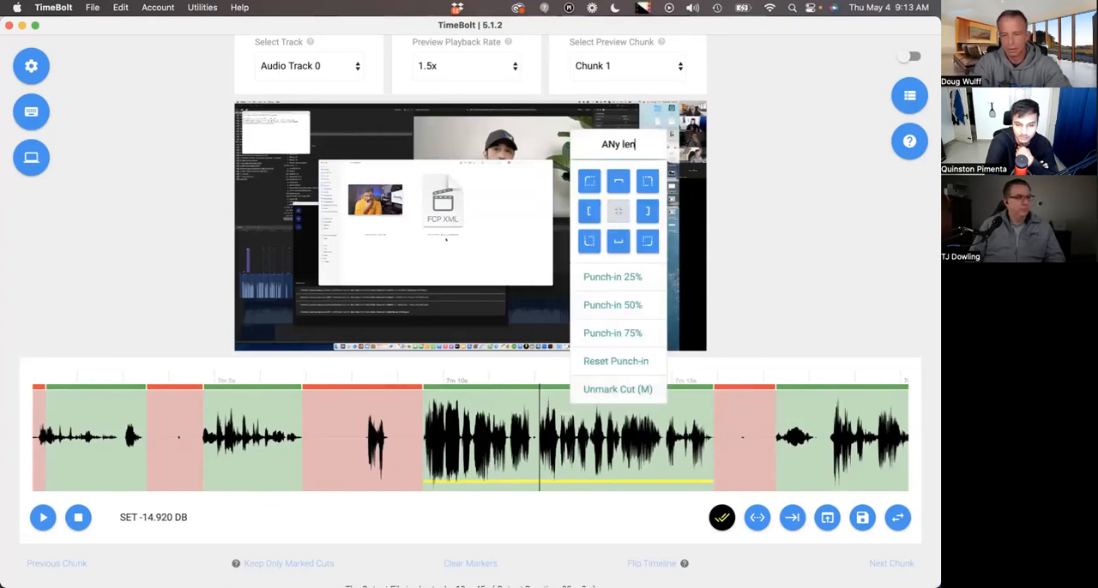
{"action": "type", "text": "ght or duration"}
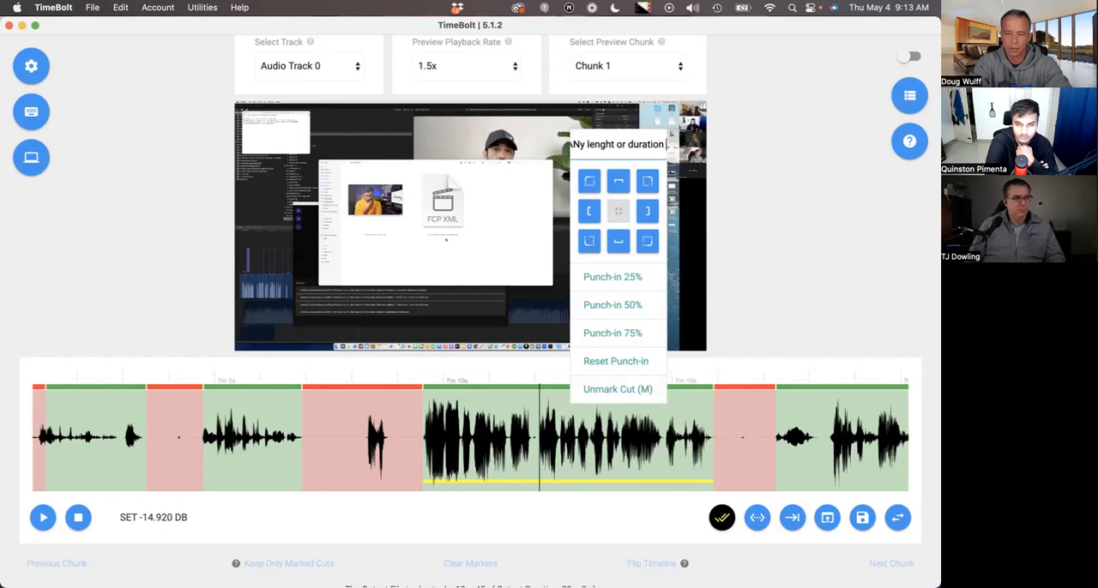
{"action": "type", "text": " and you can put a"}
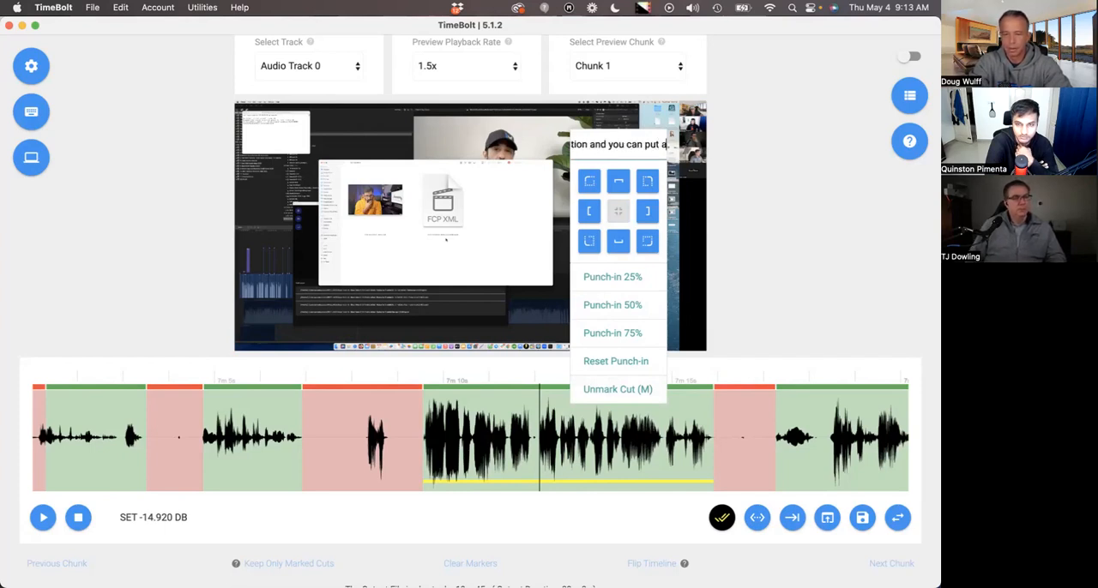
{"action": "type", "text": " question mark?"}
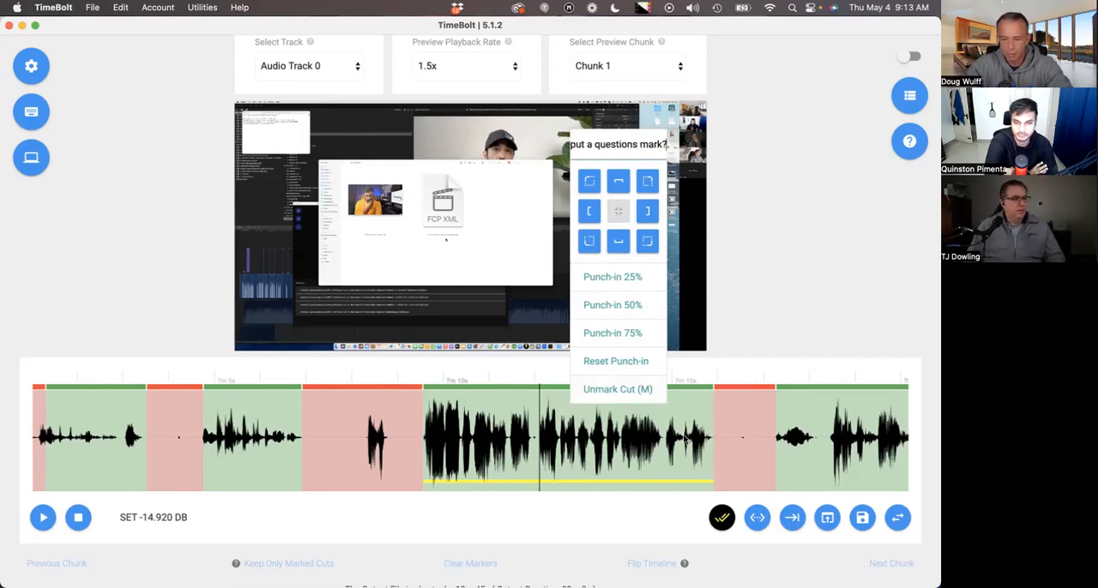
{"action": "left_click", "coordinate": [592, 446]}
Export the titled timeline markers as markers_timebolted.txt and reveal the finished file in its folder.
{"action": "scroll", "coordinate": [595, 447], "scroll_direction": "down", "scroll_amount": 1}
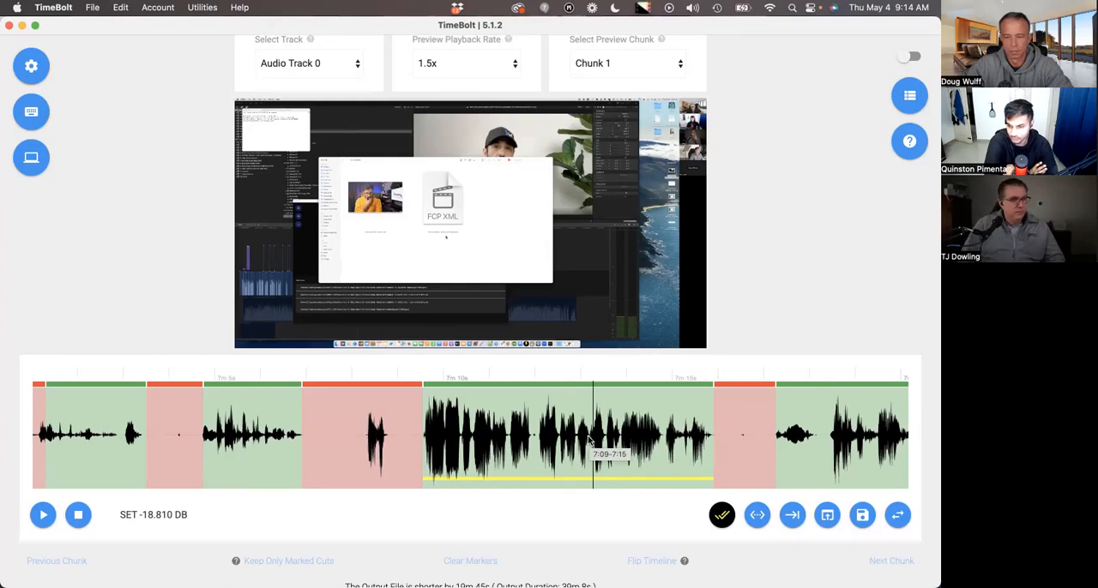
{"action": "scroll", "coordinate": [648, 442], "scroll_direction": "down", "scroll_amount": 3}
{"action": "scroll", "coordinate": [650, 443], "scroll_direction": "down", "scroll_amount": 3}
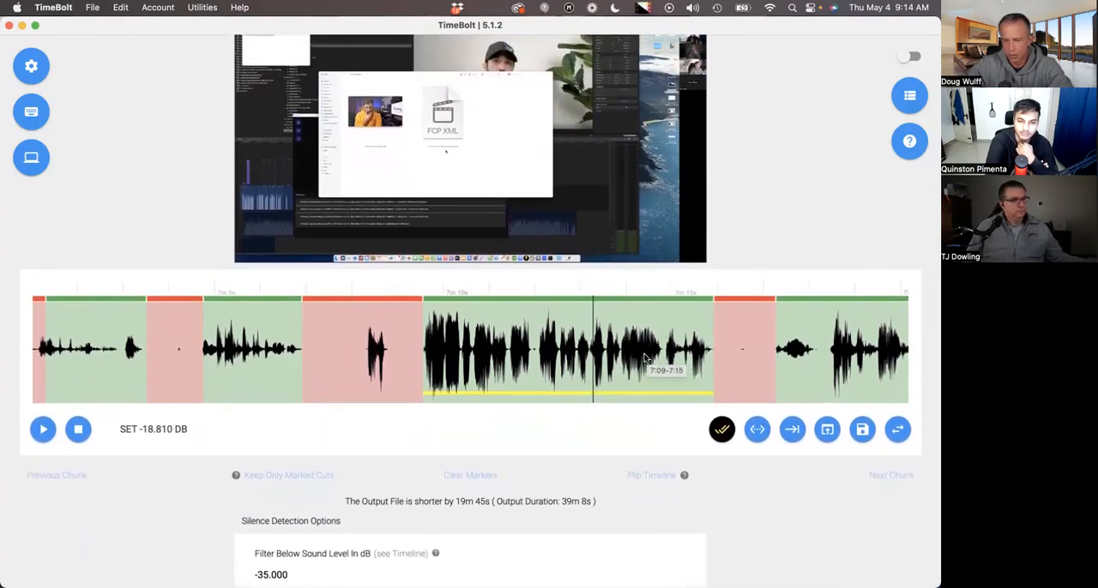
{"action": "scroll", "coordinate": [639, 365], "scroll_direction": "up", "scroll_amount": 1}
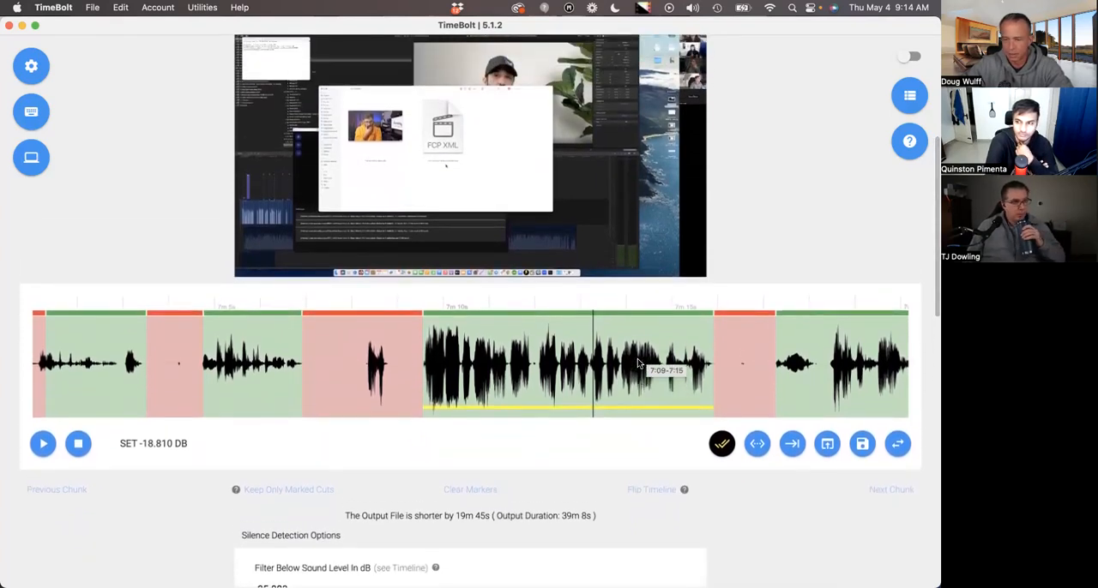
{"action": "scroll", "coordinate": [821, 575], "scroll_direction": "down", "scroll_amount": 15}
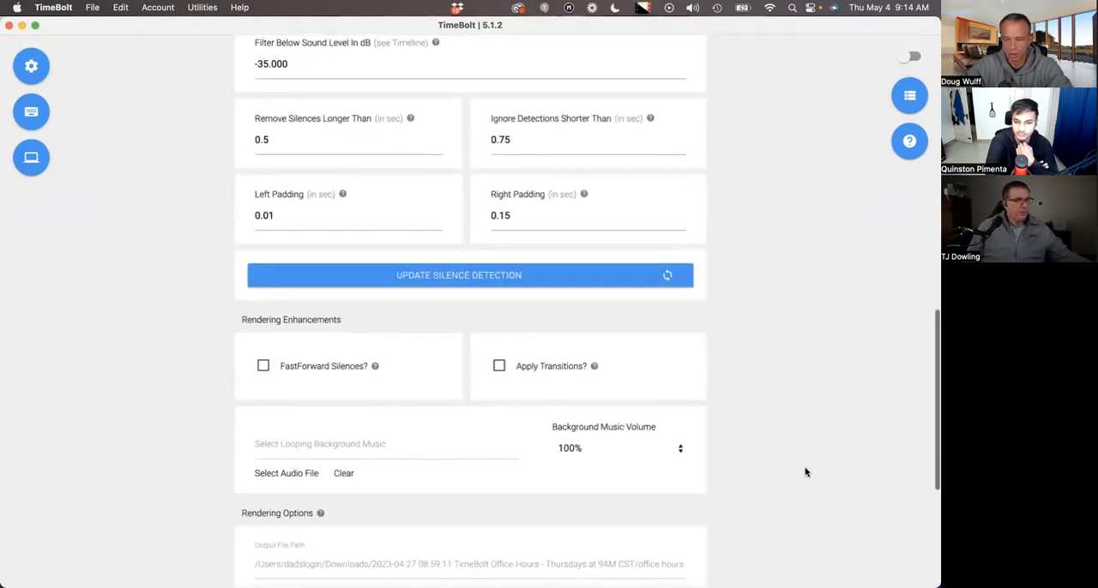
{"action": "left_click", "coordinate": [663, 426]}
{"action": "left_click", "coordinate": [621, 531]}
{"action": "left_click", "coordinate": [497, 407]}
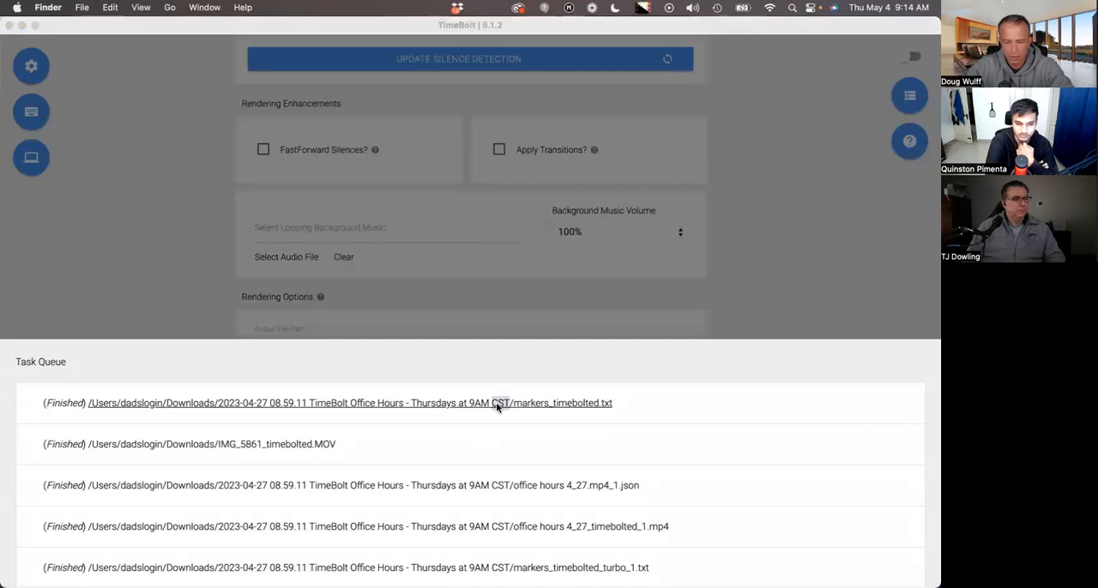
Open markers_timebolted.txt in TextEdit and examine its list of timestamps and segment titles.
{"action": "double_click", "coordinate": [645, 172]}
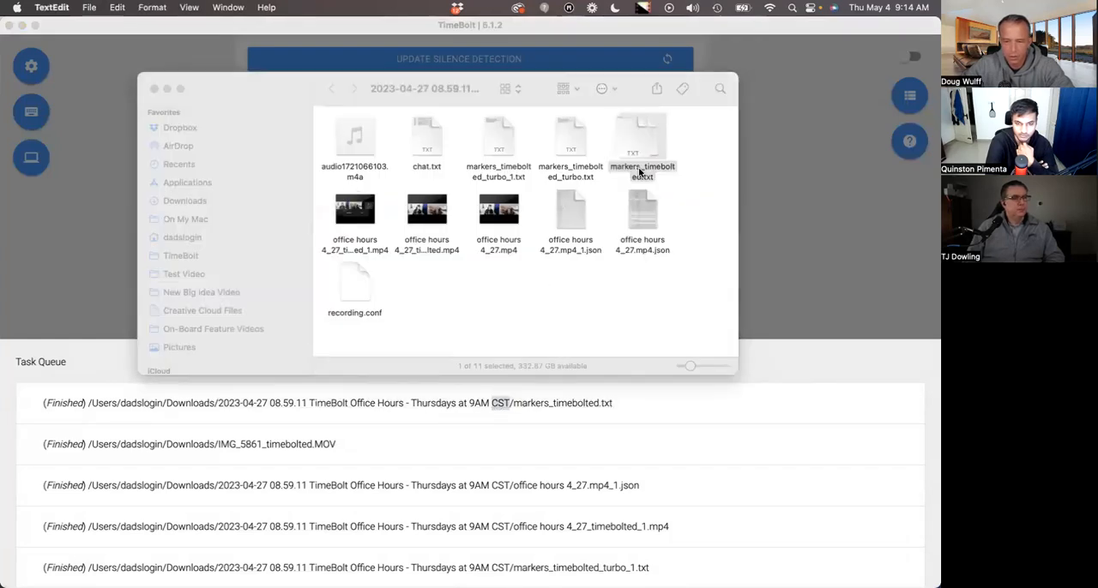
{"action": "key", "text": "super+a"}
{"action": "left_click", "coordinate": [202, 117]}
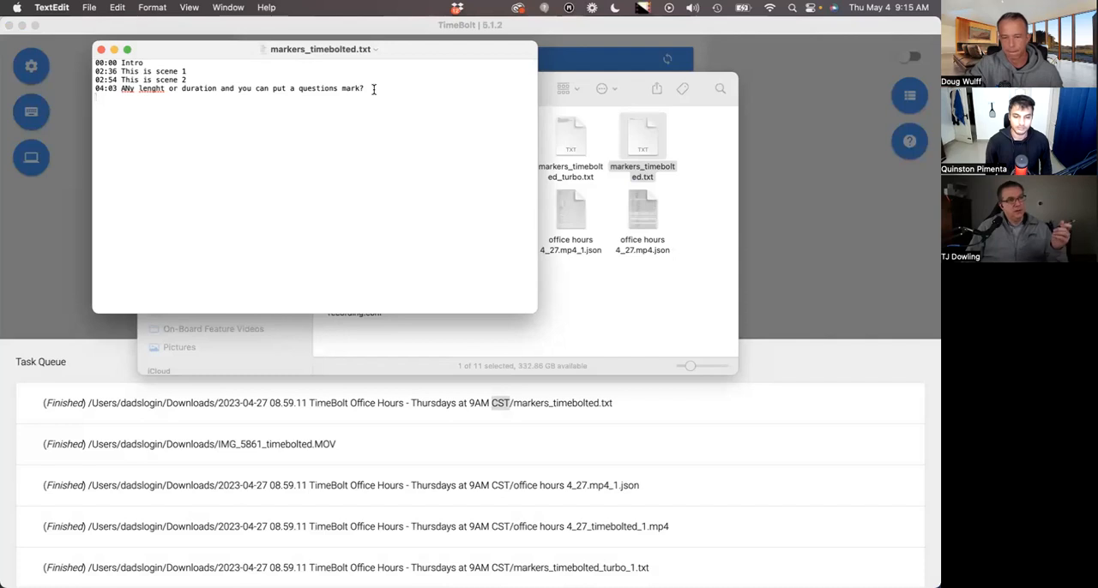
{"action": "key", "text": "super+a"}
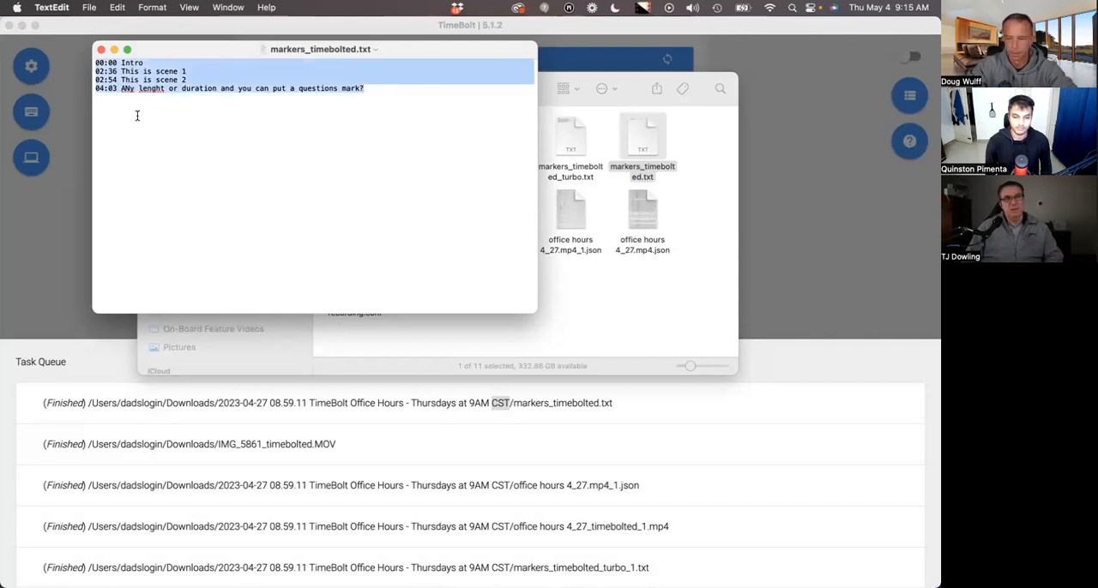
{"action": "left_click", "coordinate": [224, 180]}
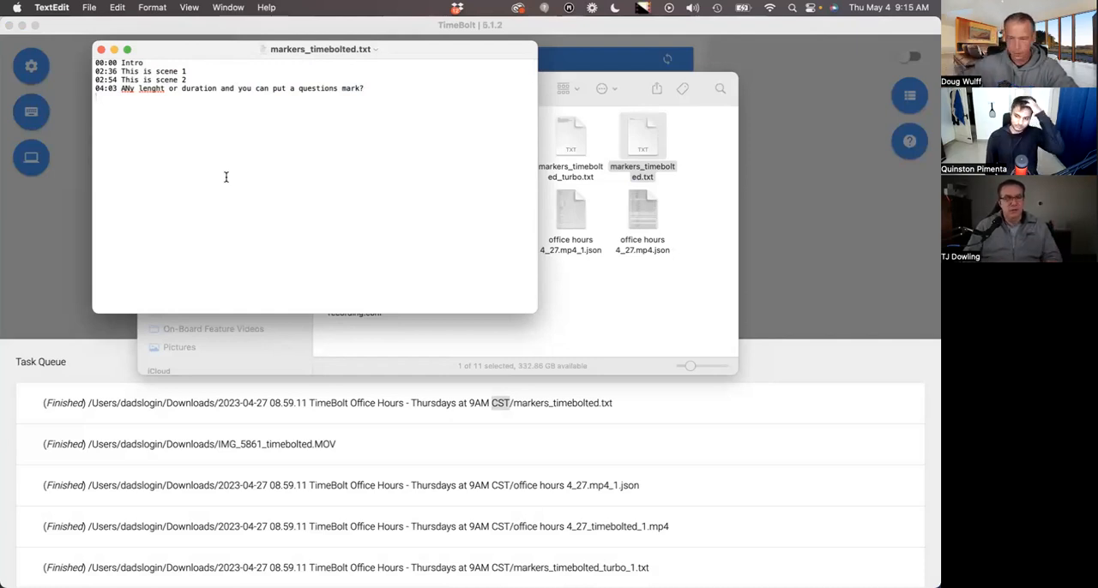
Switch back to TimeBolt, close the task queue and return to the timeline.
{"action": "left_click", "coordinate": [66, 247]}
{"action": "left_click", "coordinate": [193, 228]}
{"action": "scroll", "coordinate": [358, 248], "scroll_direction": "up", "scroll_amount": 5}
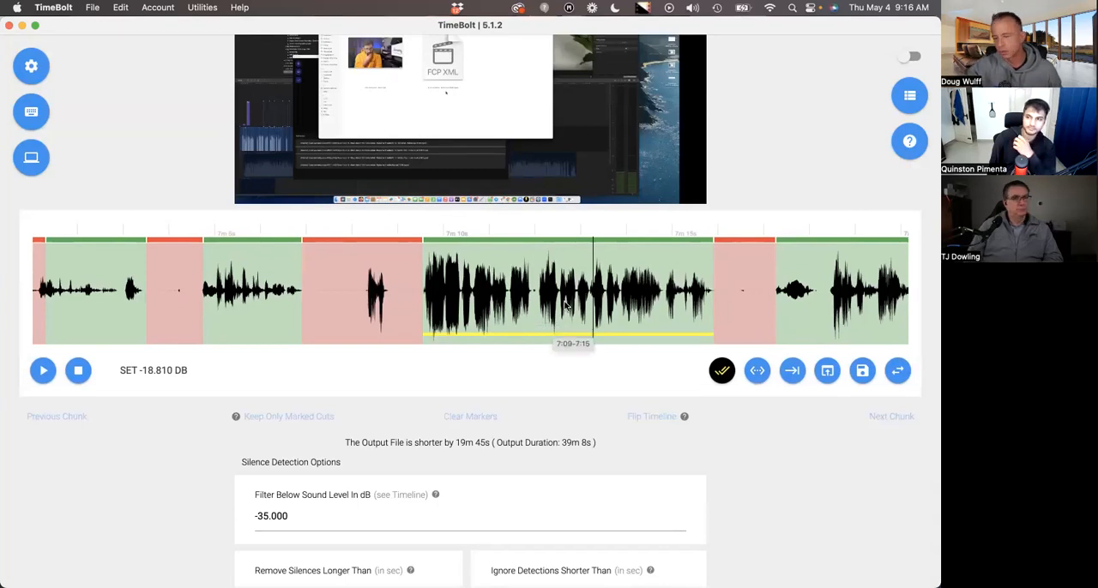
{"action": "scroll", "coordinate": [564, 305], "scroll_direction": "up", "scroll_amount": 2}
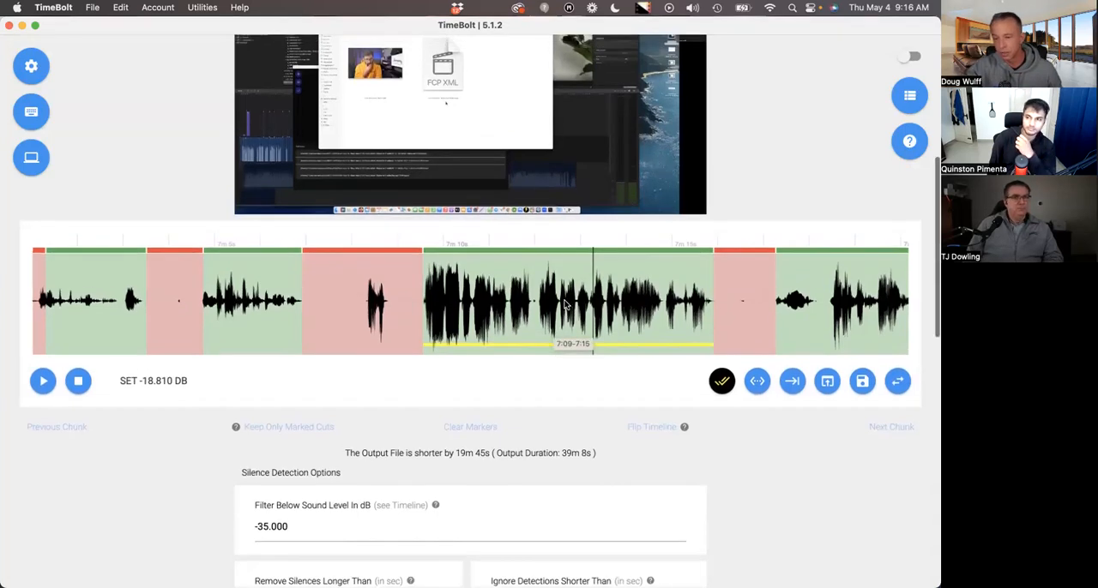
{"action": "scroll", "coordinate": [564, 303], "scroll_direction": "up", "scroll_amount": 1}
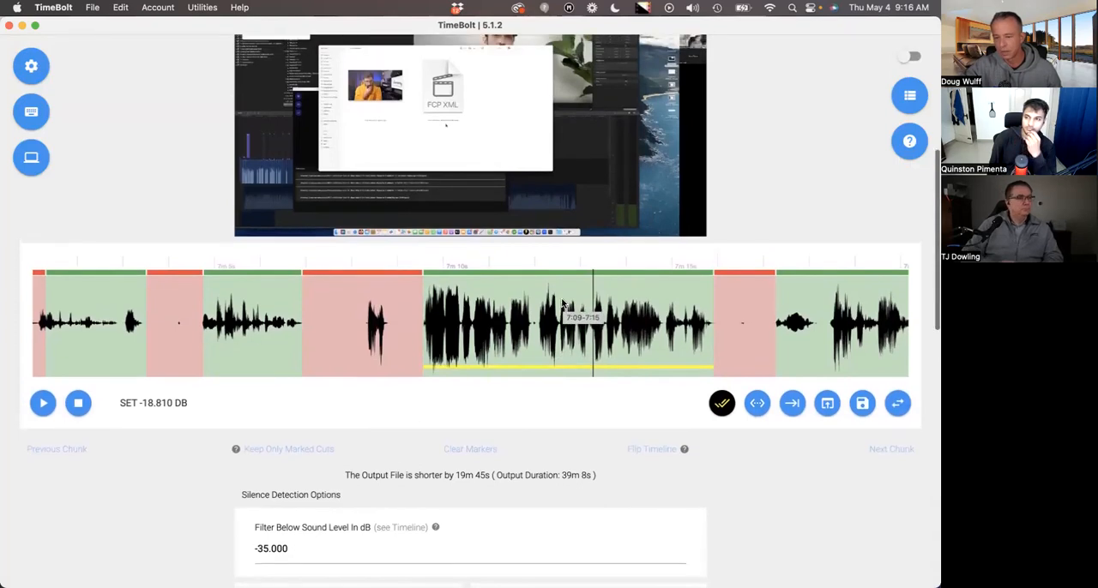
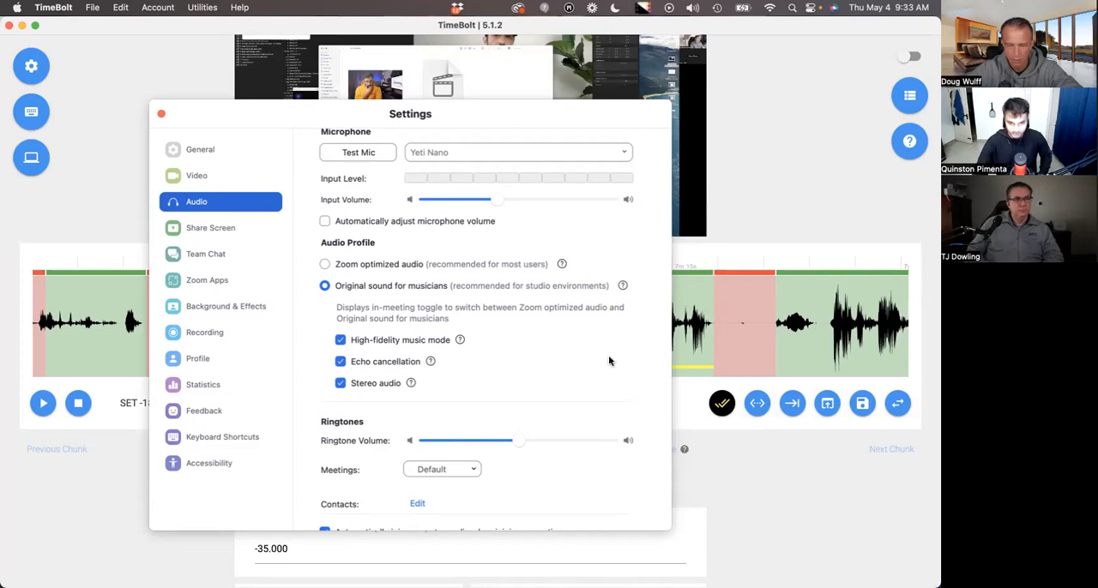
Examine the microphone, audio profile and ringtone options in Zoom's audio settings.
{"action": "scroll", "coordinate": [609, 361], "scroll_direction": "down", "scroll_amount": 3}
{"action": "scroll", "coordinate": [605, 347], "scroll_direction": "up", "scroll_amount": 3}
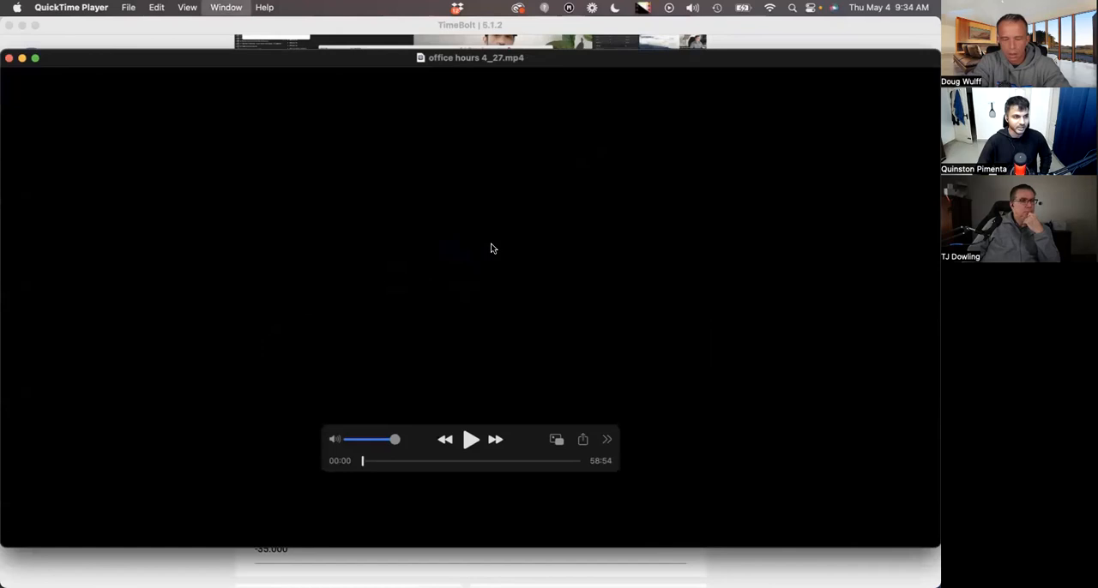
Show the movie inspector for office hours 4_27.mp4 in QuickTime Player and examine its general, video and audio details.
{"action": "key", "text": "super+i"}
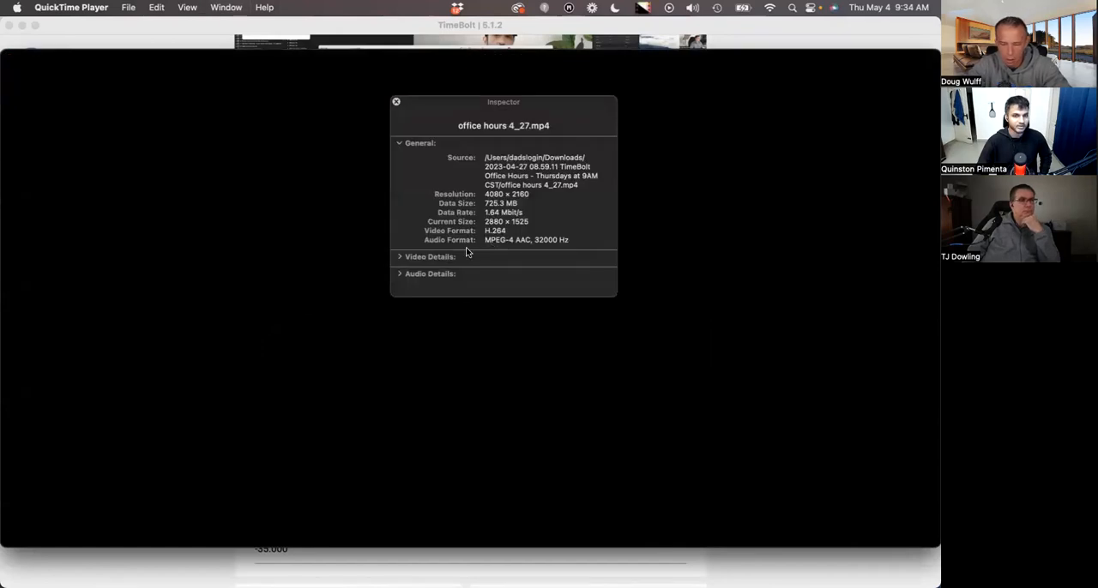
{"action": "left_click", "coordinate": [400, 257], "text": "alt"}
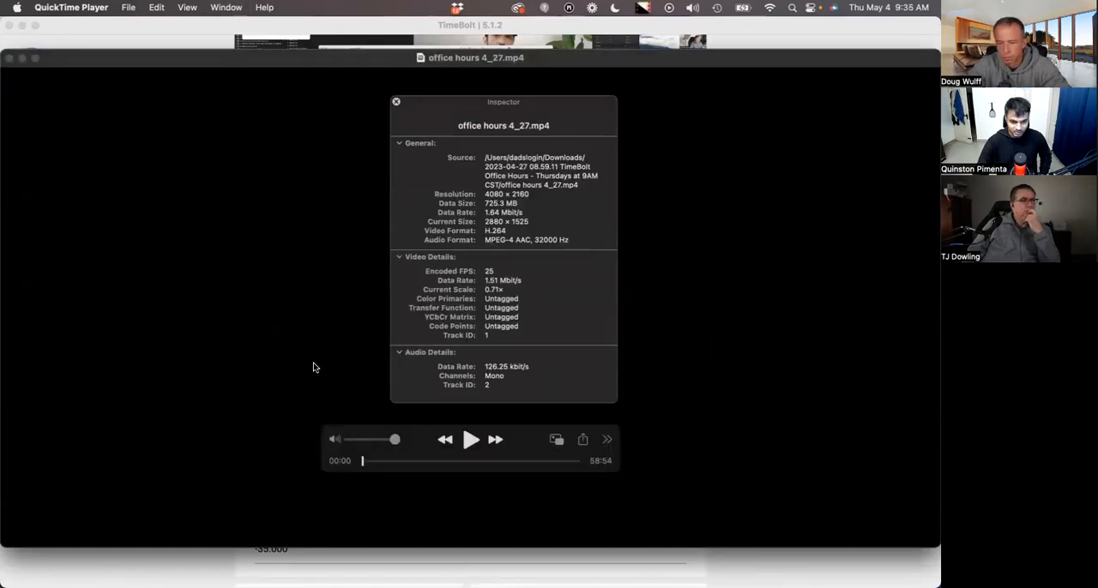
{"action": "left_click", "coordinate": [372, 462]}
{"action": "left_click_drag", "start_coordinate": [371, 461], "coordinate": [355, 461]}
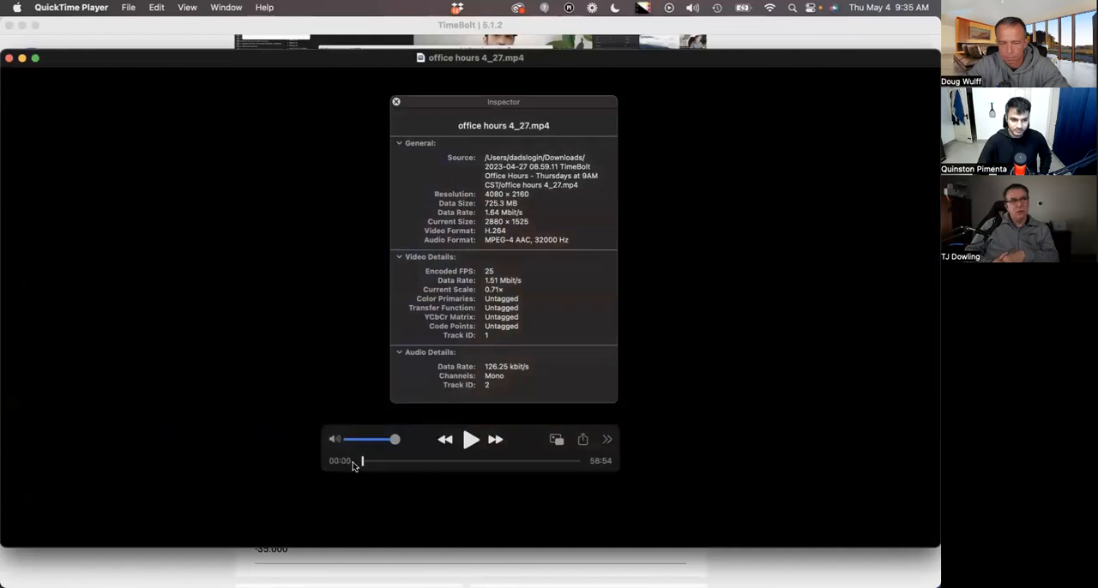
Close the original recording, then open office hours 4_27_timebolted_1.mp4, examine its movie details and close it.
{"action": "left_click", "coordinate": [8, 58]}
{"action": "double_click", "coordinate": [363, 220]}
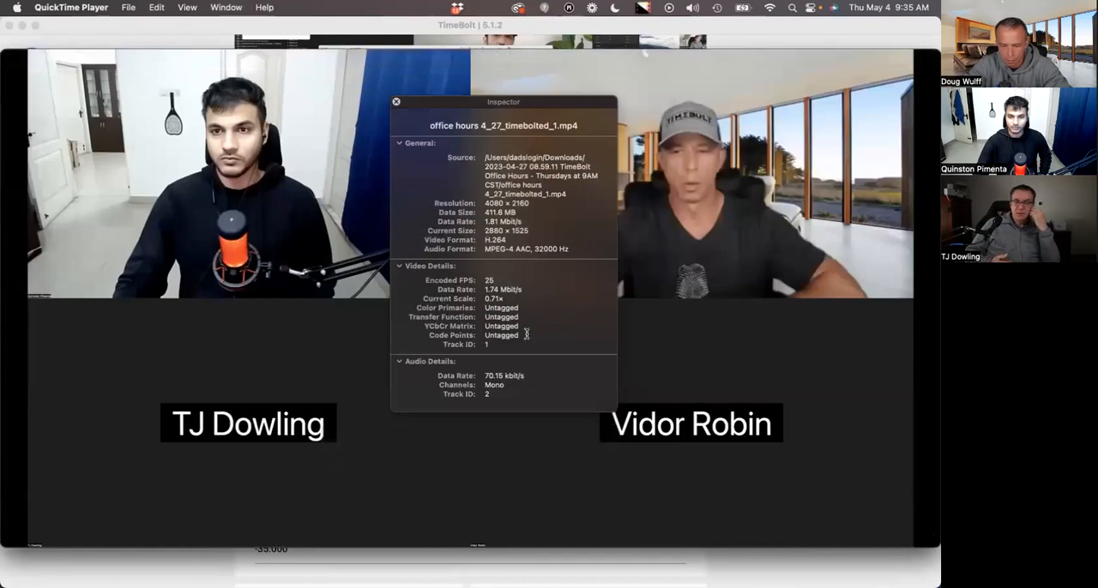
{"action": "left_click", "coordinate": [396, 103]}
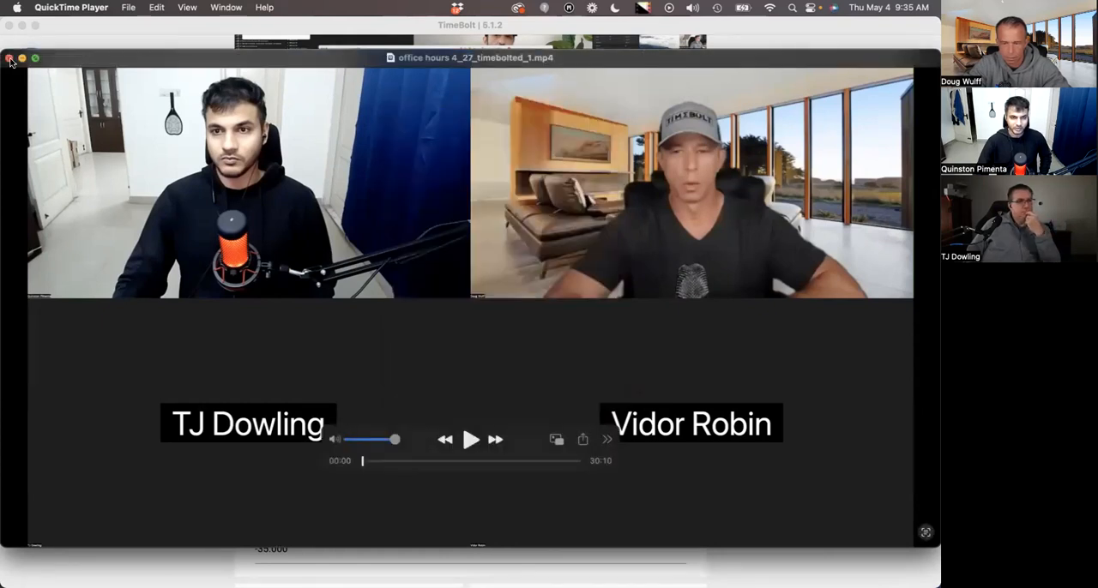
{"action": "left_click", "coordinate": [9, 59]}
Switch back to TimeBolt and browse the timeline onward from the titled segments near 7 minutes.
{"action": "left_click", "coordinate": [530, 326]}
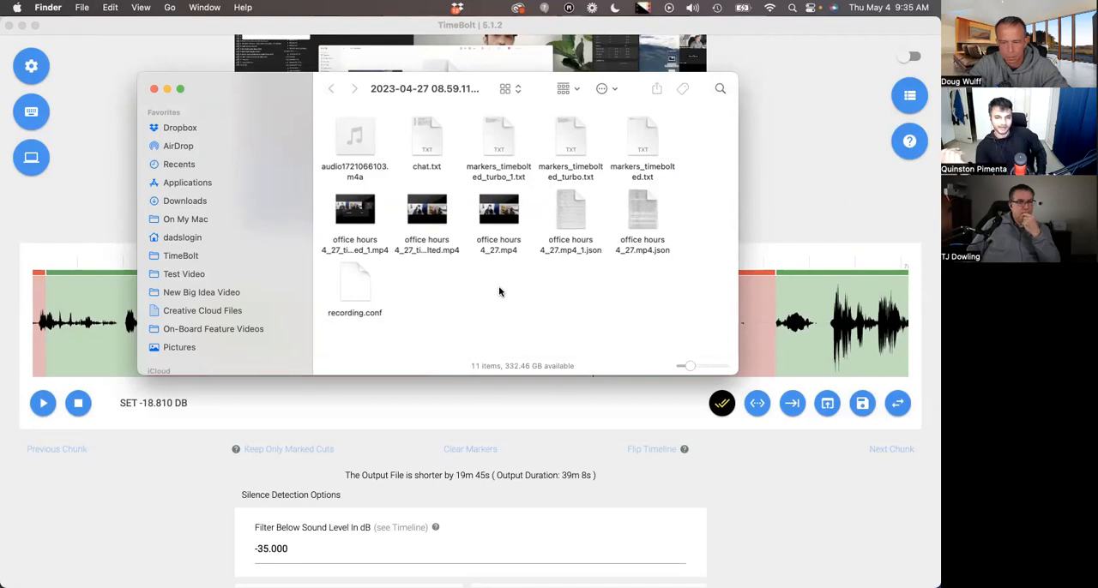
{"action": "left_click", "coordinate": [719, 506]}
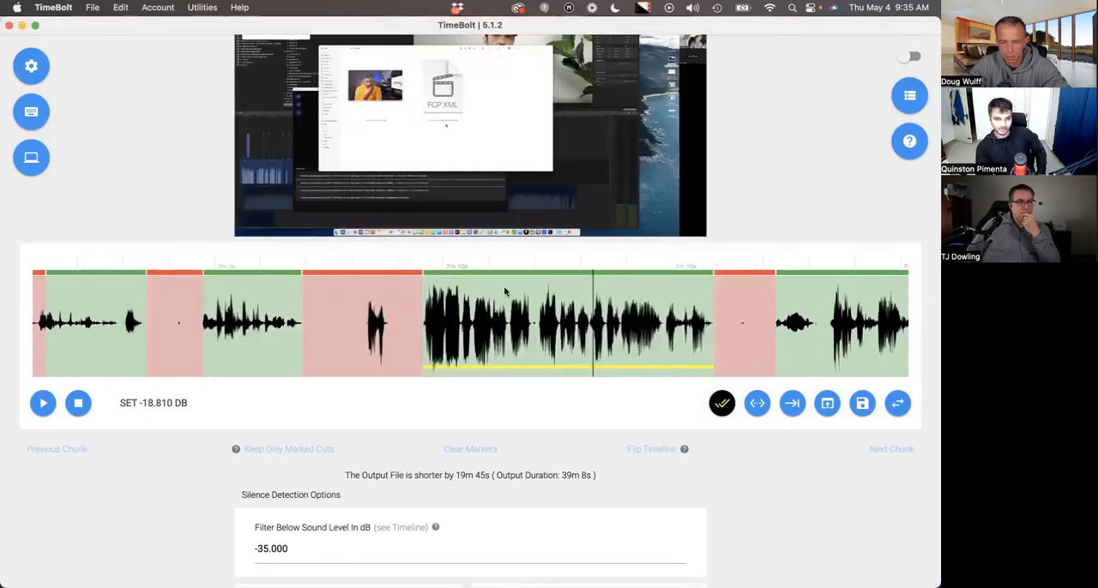
{"action": "scroll", "coordinate": [518, 360], "scroll_direction": "up", "scroll_amount": 2}
{"action": "left_click", "coordinate": [520, 366]}
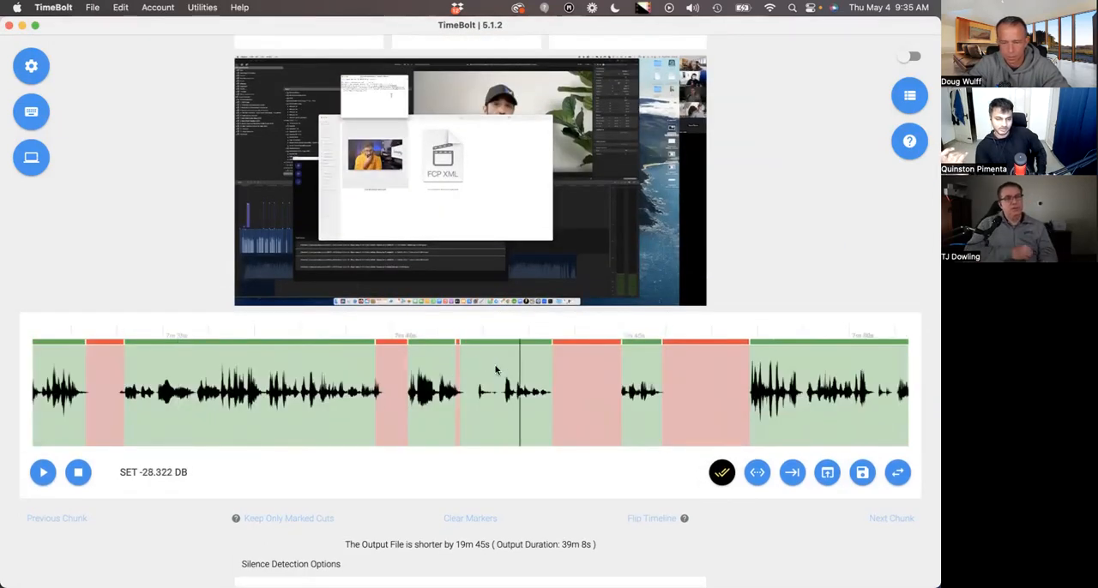
{"action": "scroll", "coordinate": [540, 392], "scroll_direction": "right", "scroll_amount": 3}
{"action": "scroll", "coordinate": [540, 392], "scroll_direction": "right", "scroll_amount": 10}
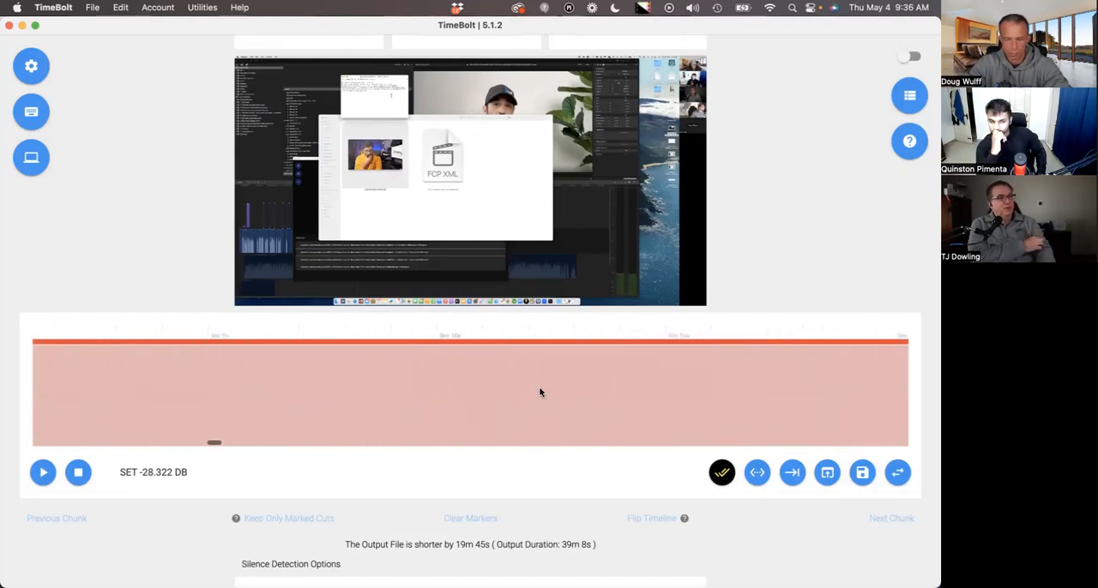
Move along the timeline past 22 minutes and place the playhead at about 22m 12s.
{"action": "left_click_drag", "start_coordinate": [191, 455], "coordinate": [420, 451]}
{"action": "scroll", "coordinate": [416, 449], "scroll_direction": "right", "scroll_amount": 3}
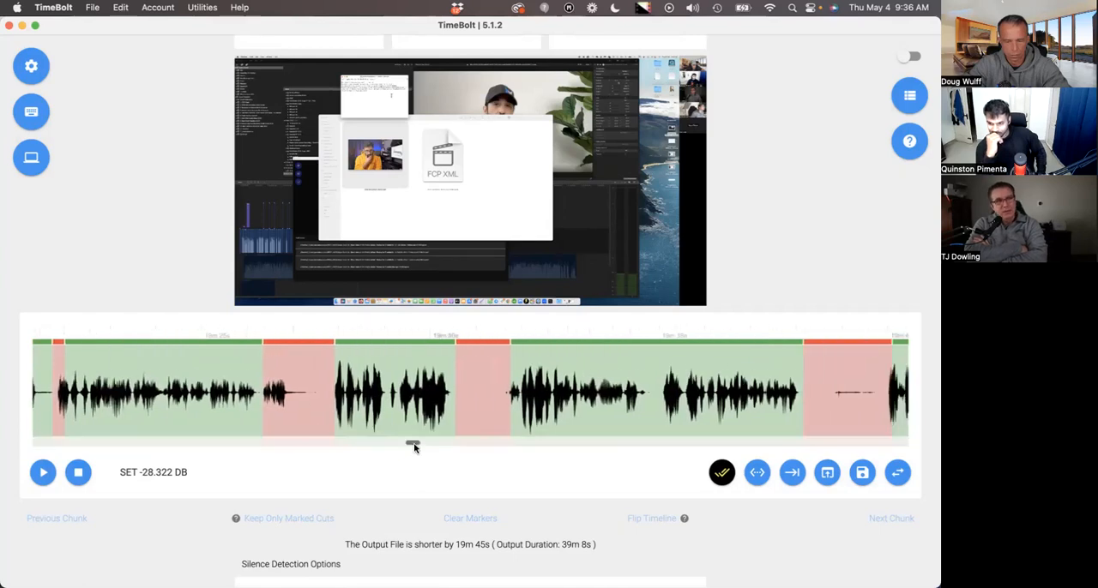
{"action": "left_click", "coordinate": [466, 446]}
{"action": "scroll", "coordinate": [416, 441], "scroll_direction": "right", "scroll_amount": 2}
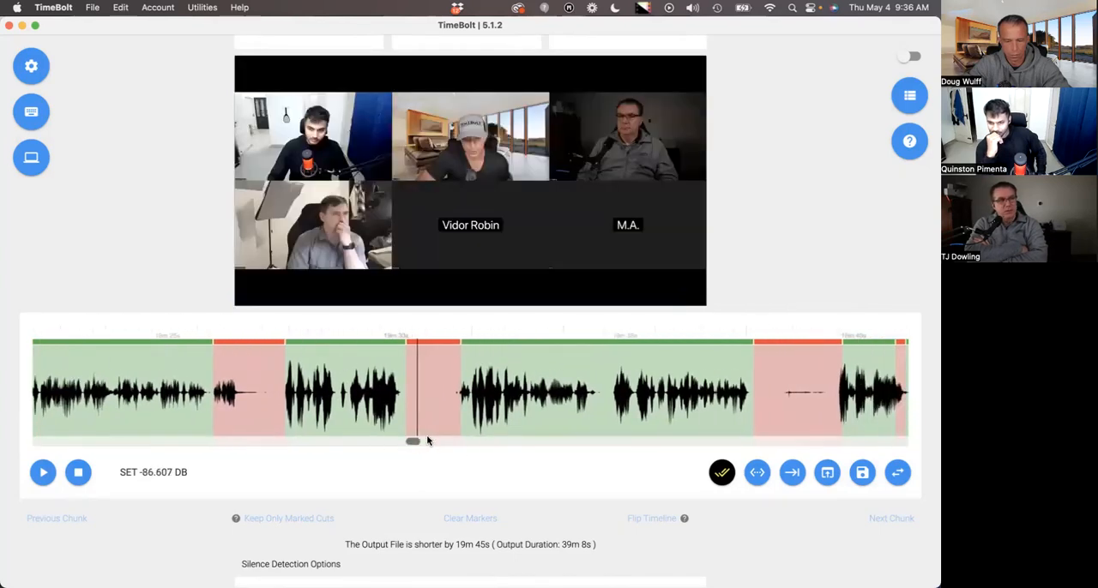
{"action": "left_click", "coordinate": [446, 442]}
{"action": "scroll", "coordinate": [446, 442], "scroll_direction": "right", "scroll_amount": 5}
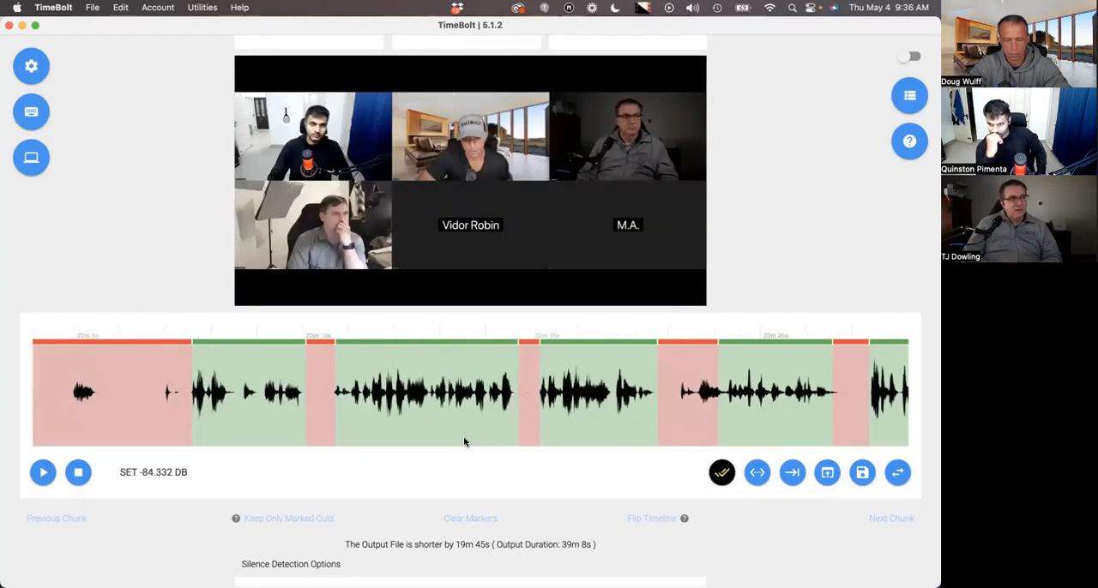
{"action": "left_click", "coordinate": [467, 411]}
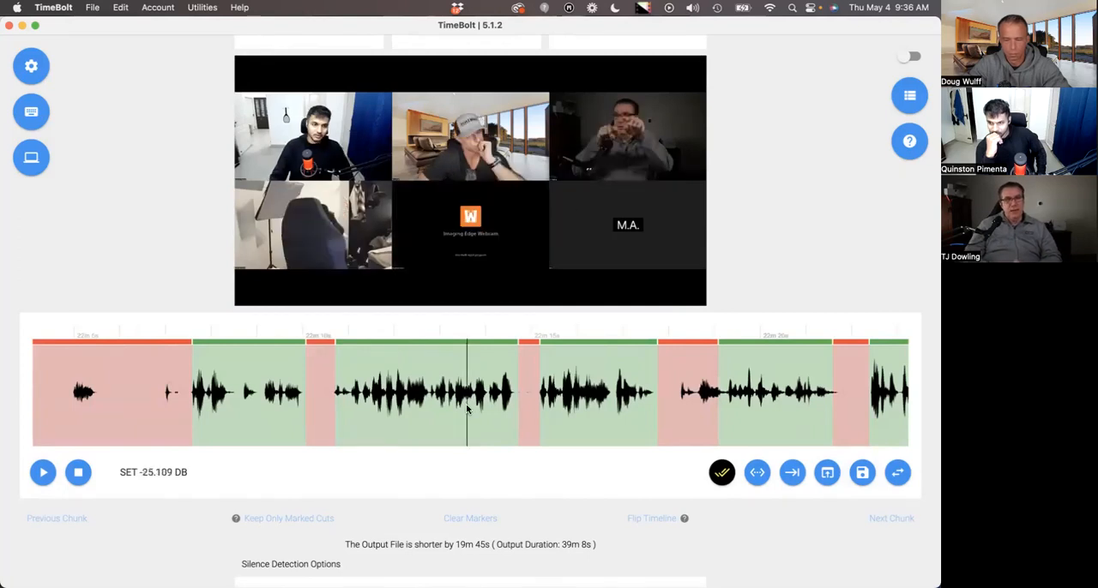
{"action": "left_click", "coordinate": [399, 408]}
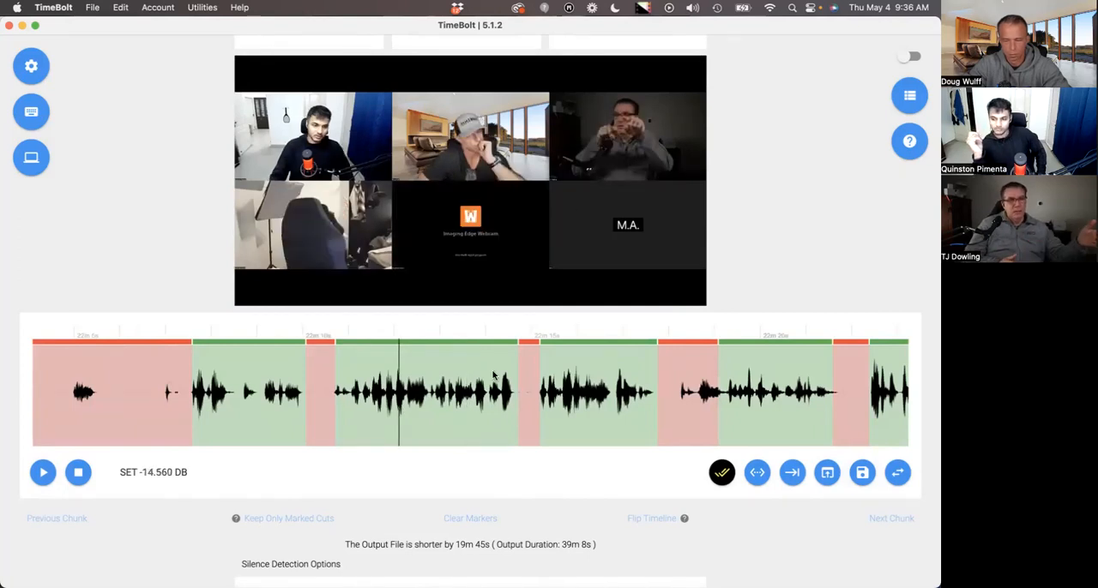
Look over the silence detection settings and the rendering and export options below the timeline.
{"action": "scroll", "coordinate": [495, 375], "scroll_direction": "down", "scroll_amount": 5}
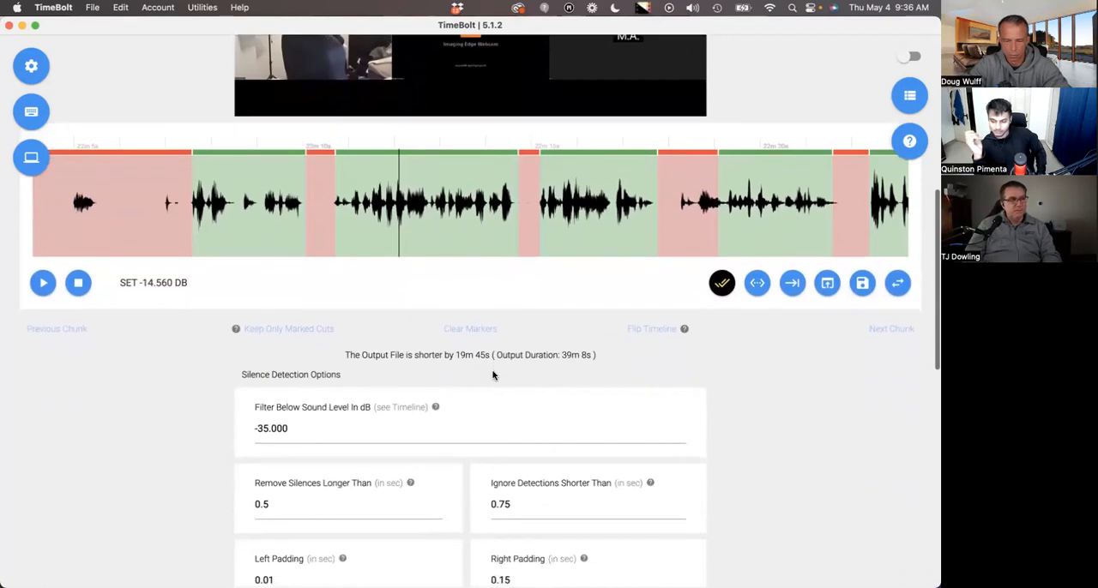
{"action": "scroll", "coordinate": [535, 364], "scroll_direction": "up", "scroll_amount": 2}
{"action": "scroll", "coordinate": [534, 363], "scroll_direction": "down", "scroll_amount": 1}
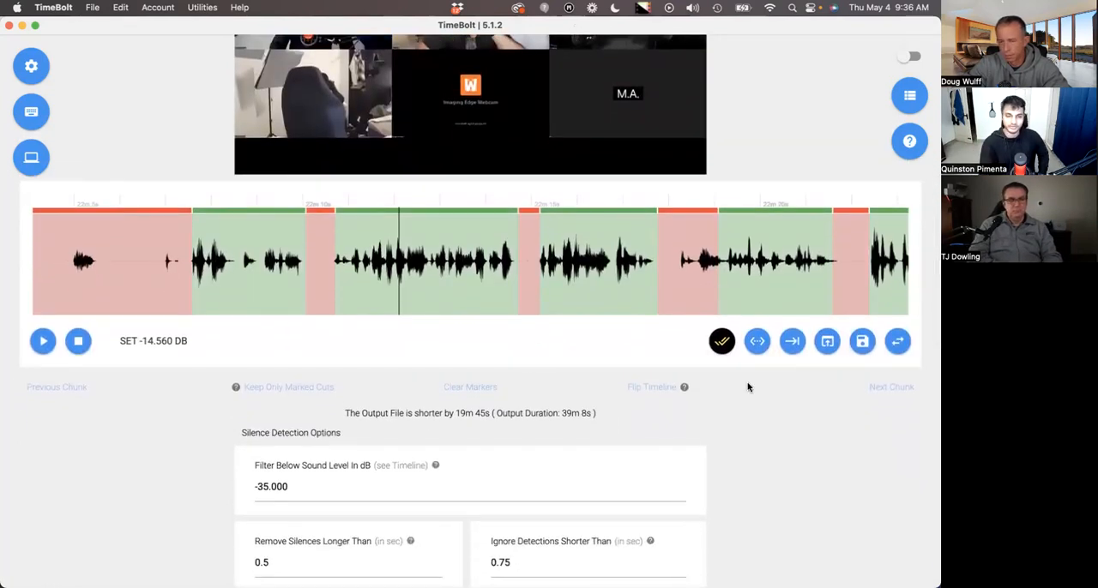
{"action": "scroll", "coordinate": [747, 387], "scroll_direction": "down", "scroll_amount": 1}
{"action": "scroll", "coordinate": [748, 387], "scroll_direction": "down", "scroll_amount": 10}
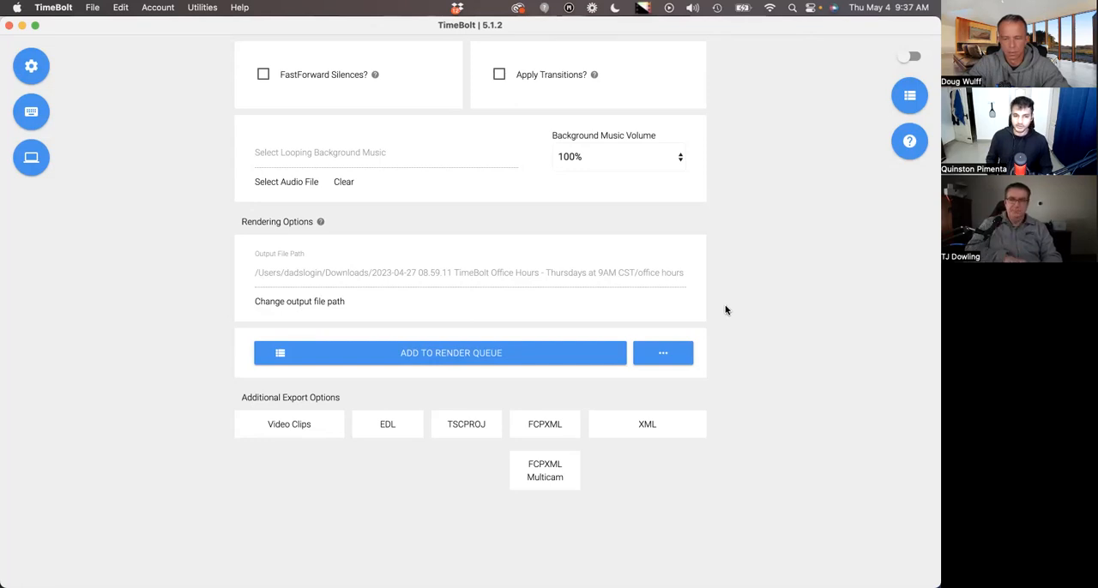
{"action": "scroll", "coordinate": [725, 309], "scroll_direction": "up", "scroll_amount": 10}
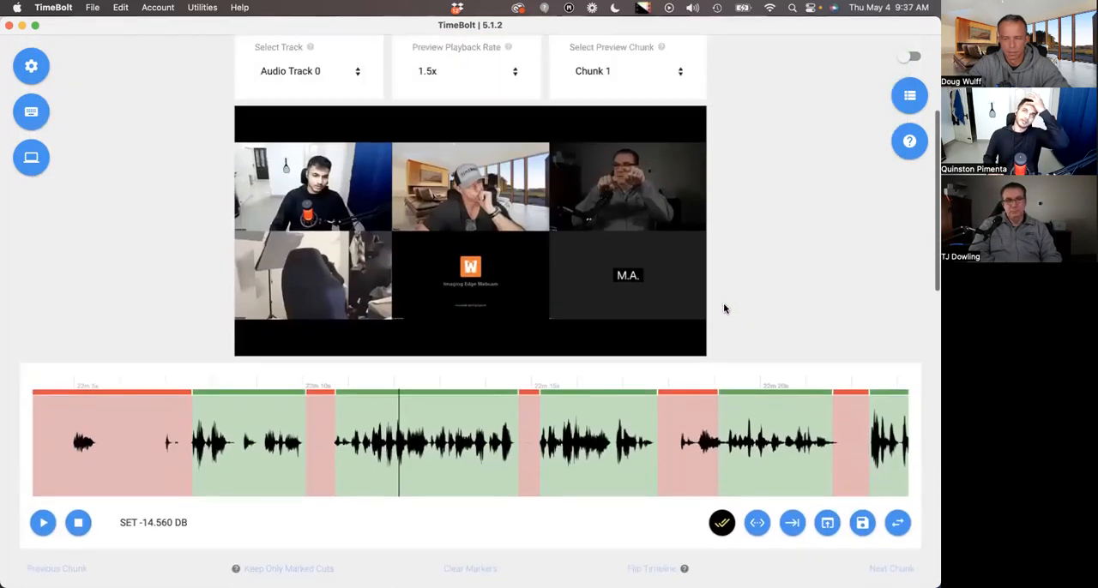
{"action": "scroll", "coordinate": [726, 311], "scroll_direction": "down", "scroll_amount": 5}
Browse the timeline forward to the segments around 23 minutes.
{"action": "scroll", "coordinate": [597, 232], "scroll_direction": "right", "scroll_amount": 15}
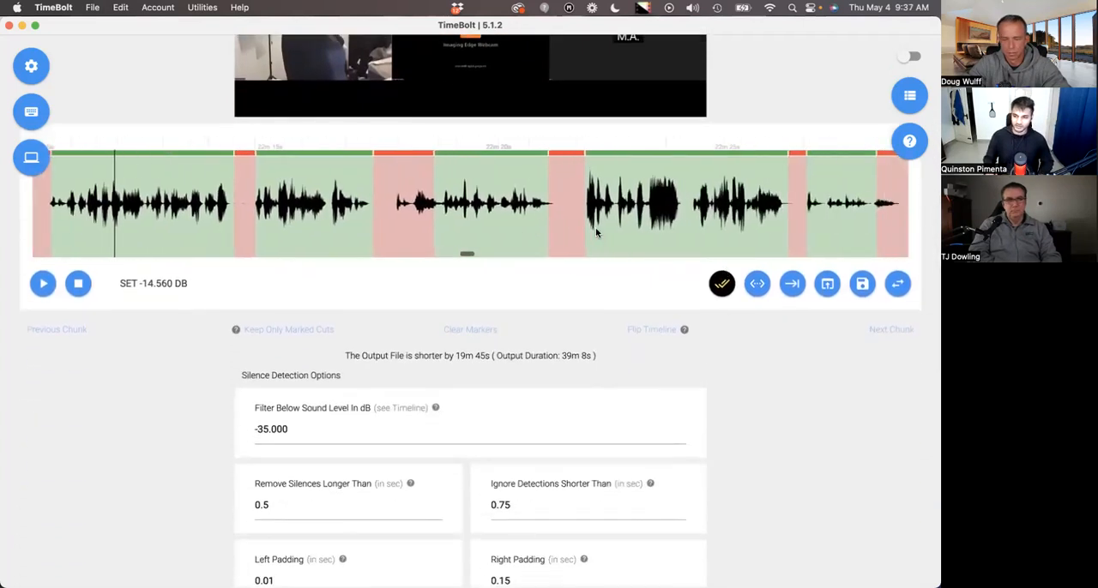
{"action": "scroll", "coordinate": [597, 232], "scroll_direction": "right", "scroll_amount": 10}
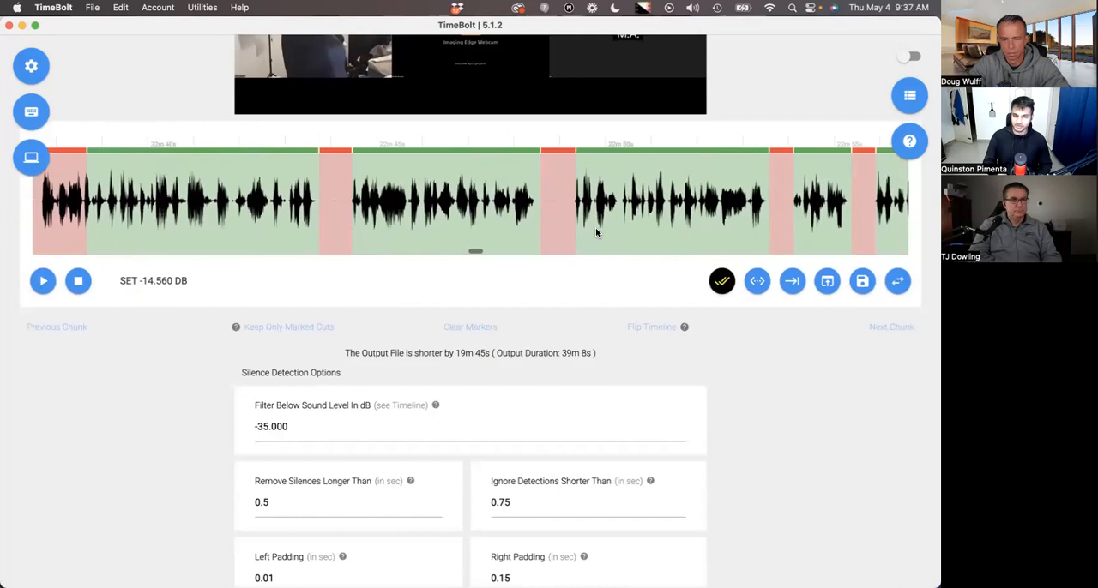
{"action": "scroll", "coordinate": [597, 233], "scroll_direction": "up", "scroll_amount": 1}
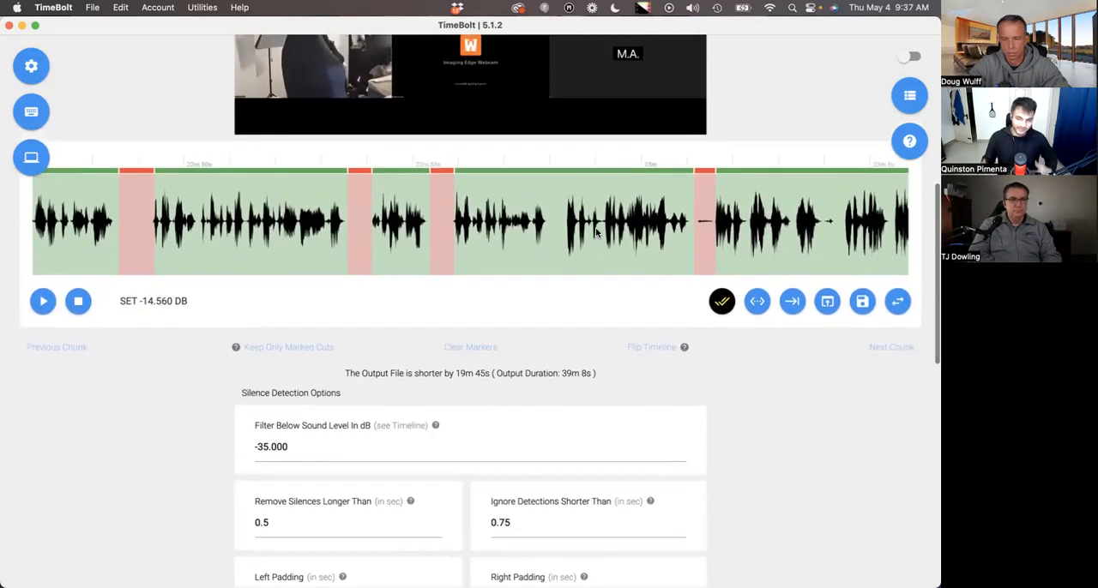
{"action": "scroll", "coordinate": [597, 233], "scroll_direction": "up", "scroll_amount": 3}
{"action": "scroll", "coordinate": [597, 232], "scroll_direction": "up", "scroll_amount": 2}
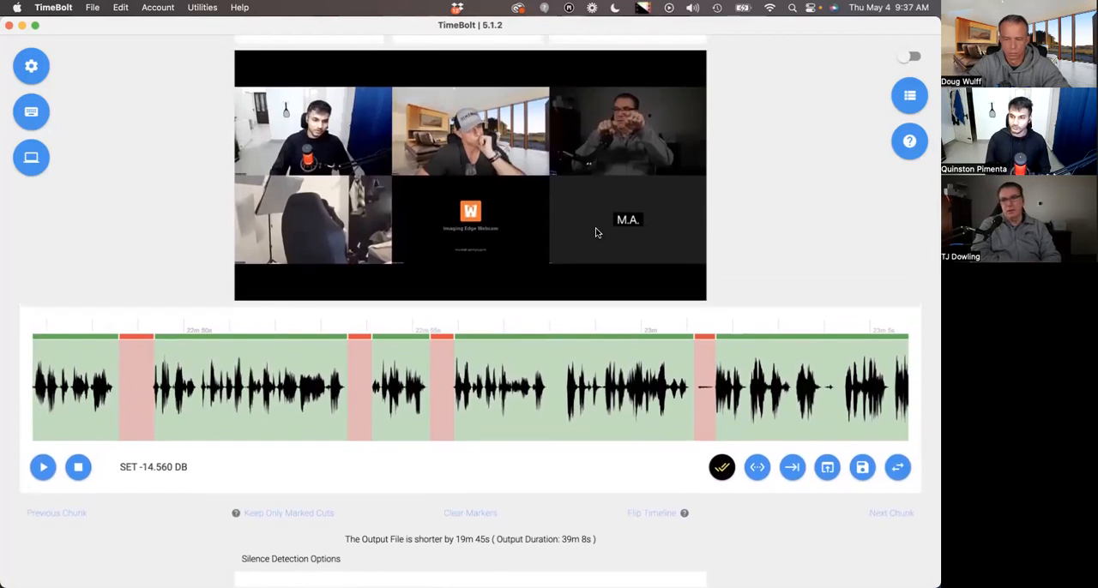
{"action": "scroll", "coordinate": [662, 300], "scroll_direction": "down", "scroll_amount": 1}
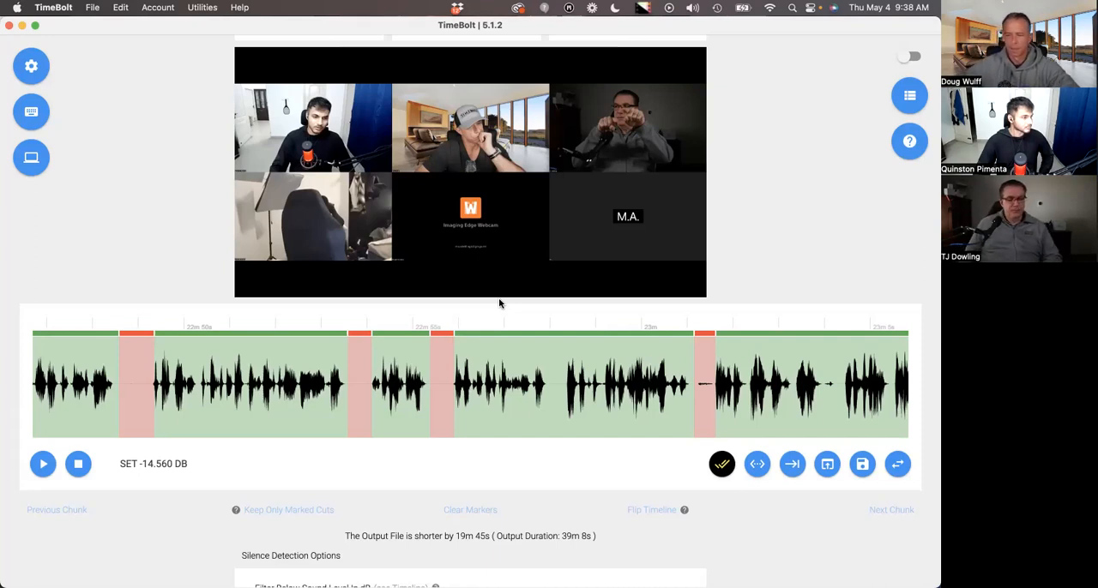
{"action": "scroll", "coordinate": [506, 308], "scroll_direction": "down", "scroll_amount": 1}
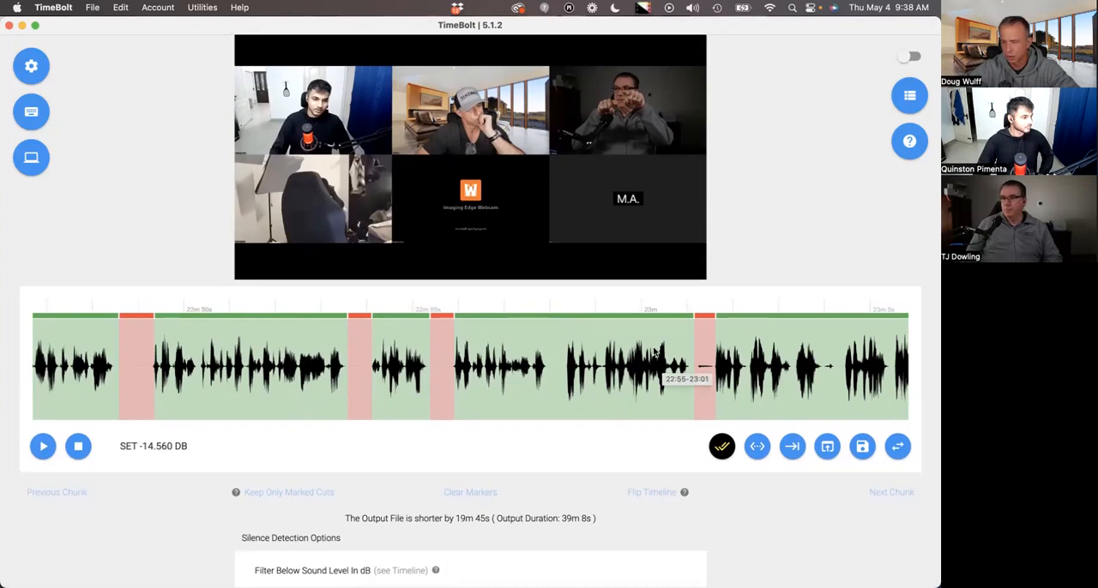
{"action": "scroll", "coordinate": [735, 478], "scroll_direction": "down", "scroll_amount": 4}
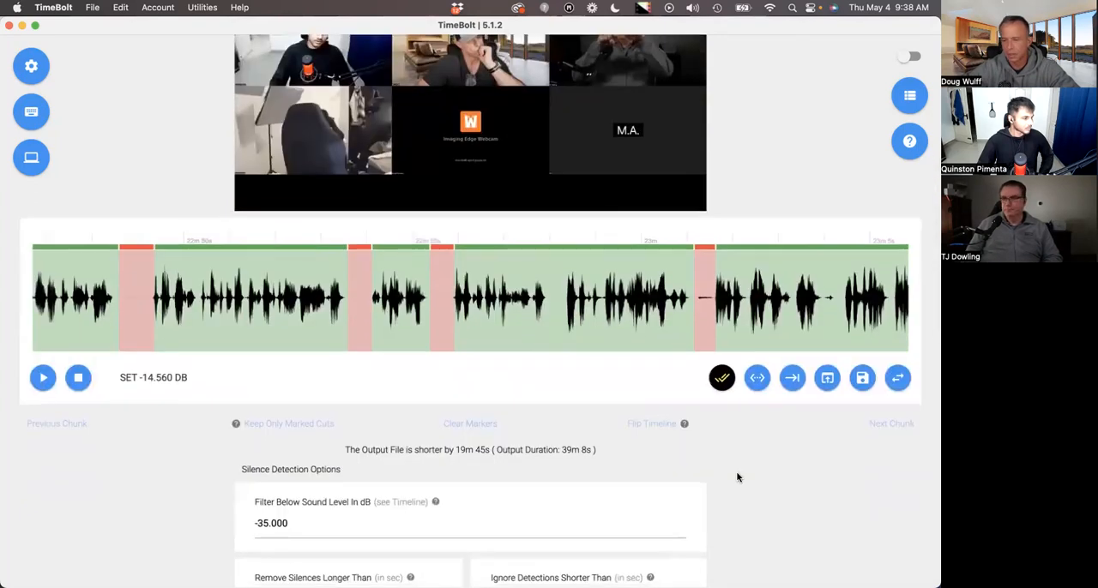
{"action": "scroll", "coordinate": [737, 478], "scroll_direction": "up", "scroll_amount": 7}
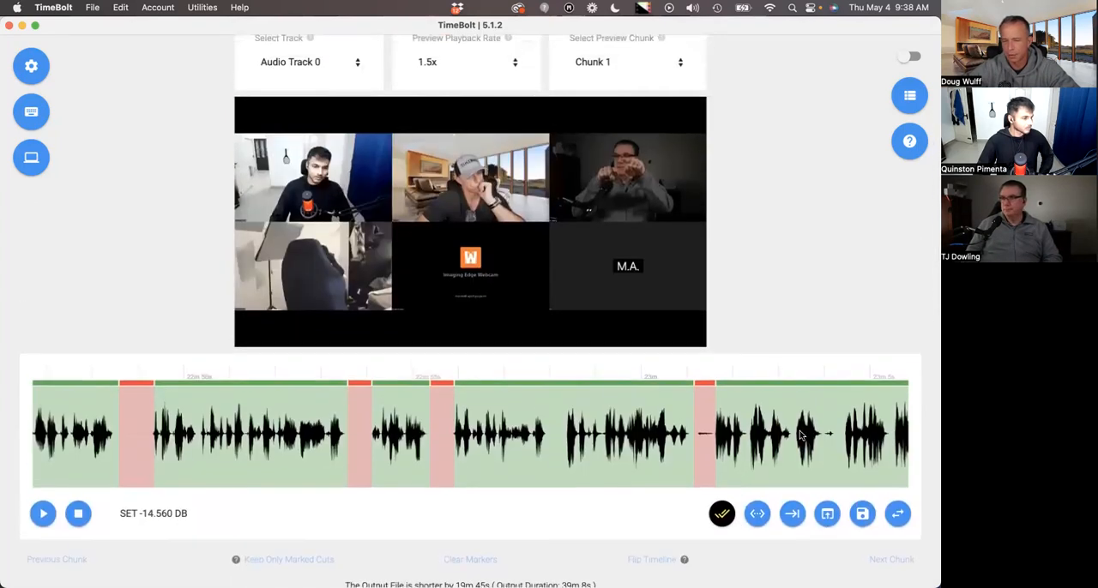
{"action": "scroll", "coordinate": [801, 435], "scroll_direction": "down", "scroll_amount": 1}
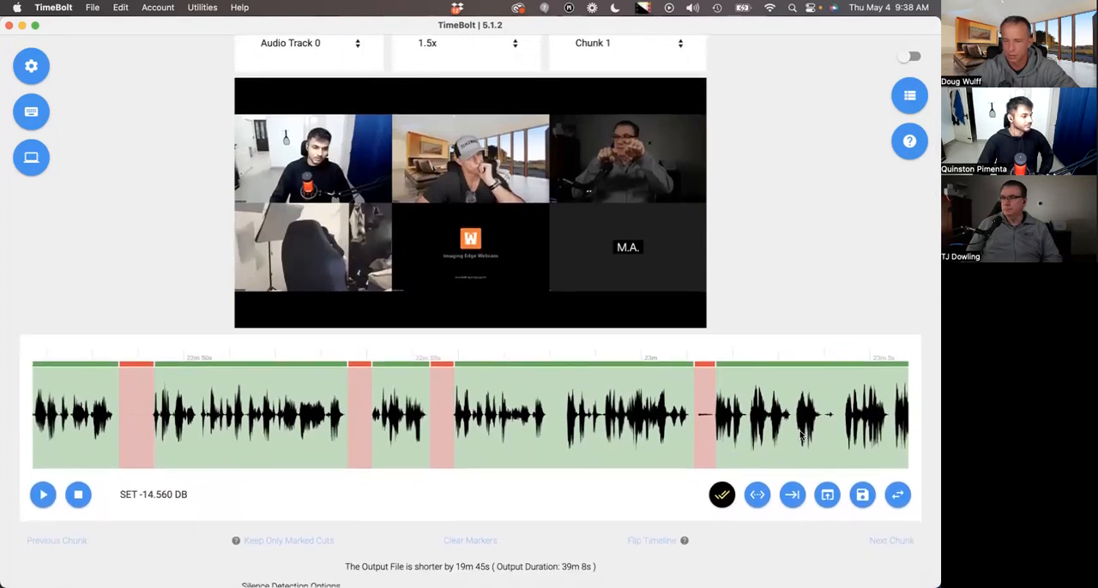
{"action": "scroll", "coordinate": [800, 436], "scroll_direction": "down", "scroll_amount": 1}
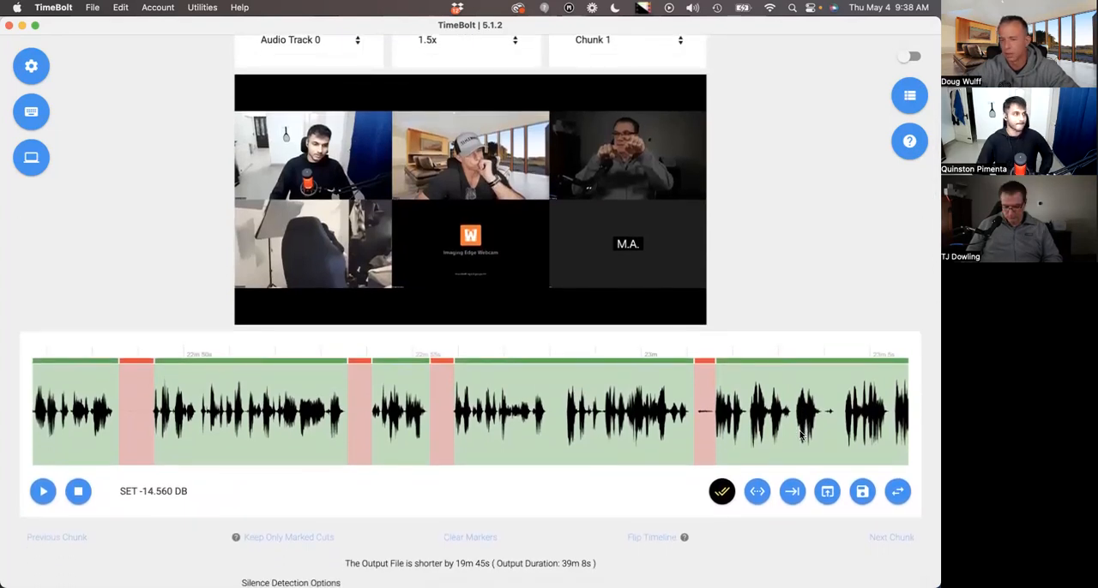
{"action": "scroll", "coordinate": [801, 436], "scroll_direction": "down", "scroll_amount": 3}
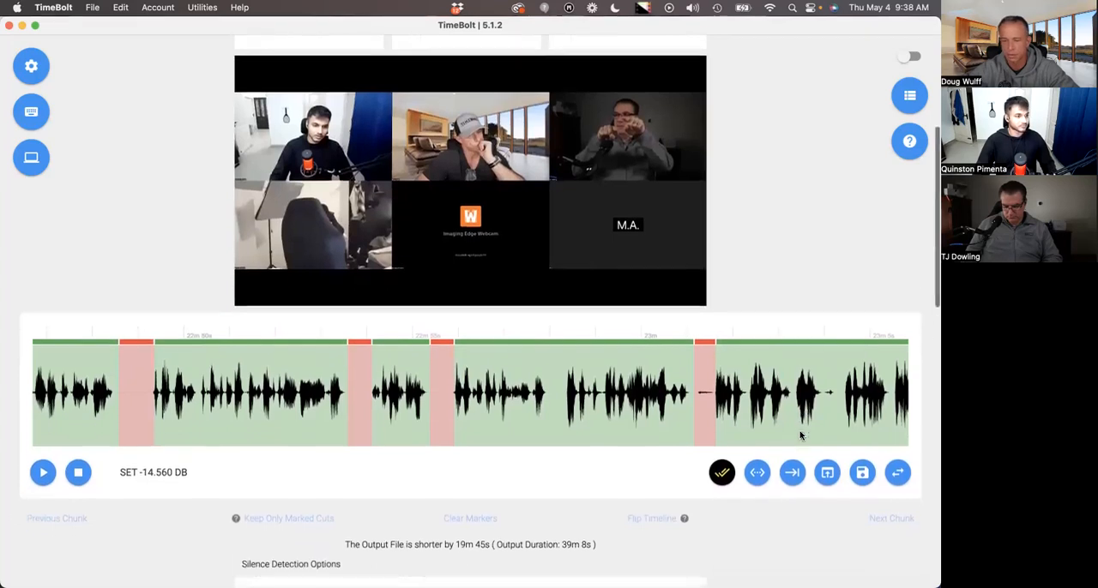
{"action": "scroll", "coordinate": [801, 458], "scroll_direction": "down", "scroll_amount": 3}
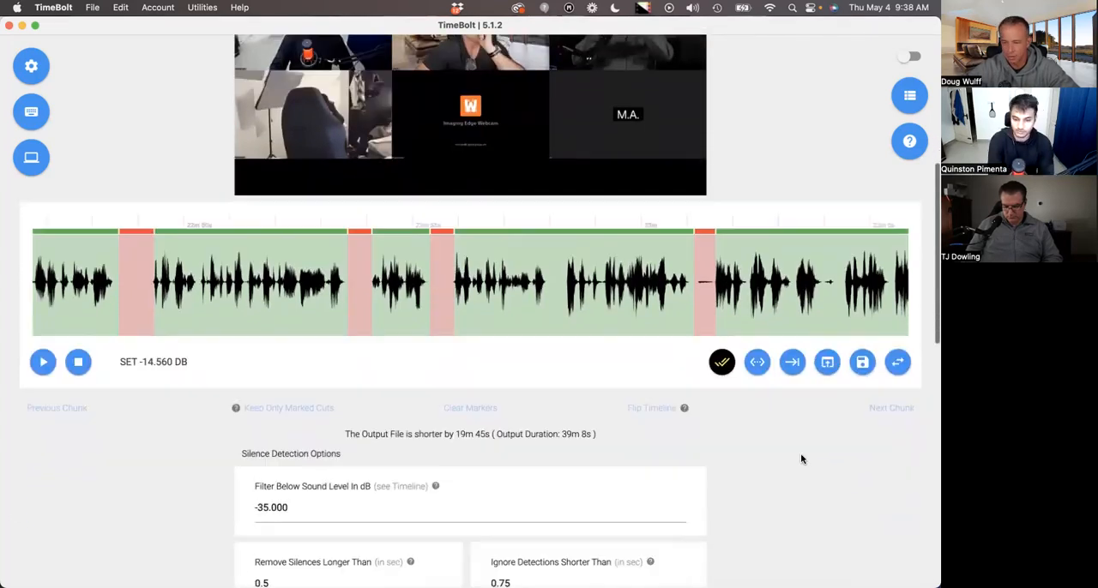
{"action": "scroll", "coordinate": [781, 456], "scroll_direction": "down", "scroll_amount": 3}
{"action": "scroll", "coordinate": [703, 369], "scroll_direction": "up", "scroll_amount": 1}
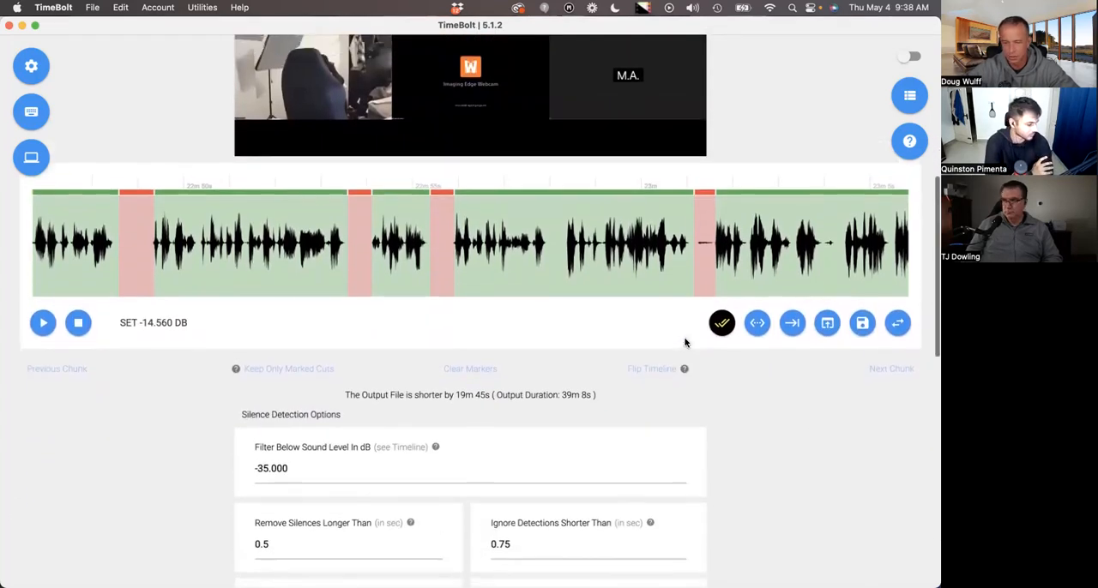
Look over the extra render queue choices for marked cuts, WAV output, Turbo Mode and the markers text file.
{"action": "scroll", "coordinate": [684, 341], "scroll_direction": "down", "scroll_amount": 2}
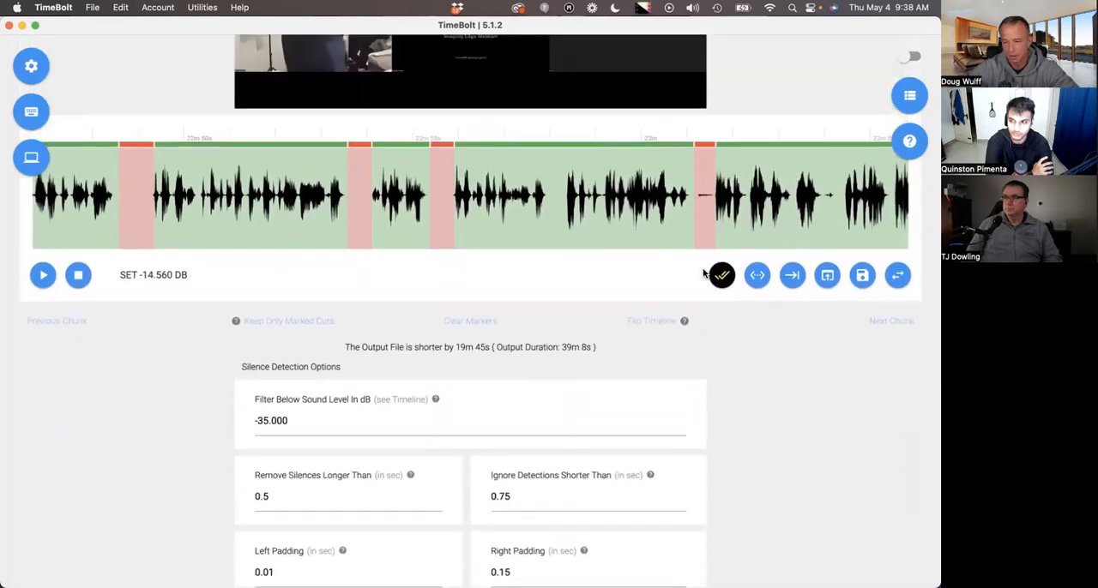
{"action": "scroll", "coordinate": [769, 409], "scroll_direction": "down", "scroll_amount": 10}
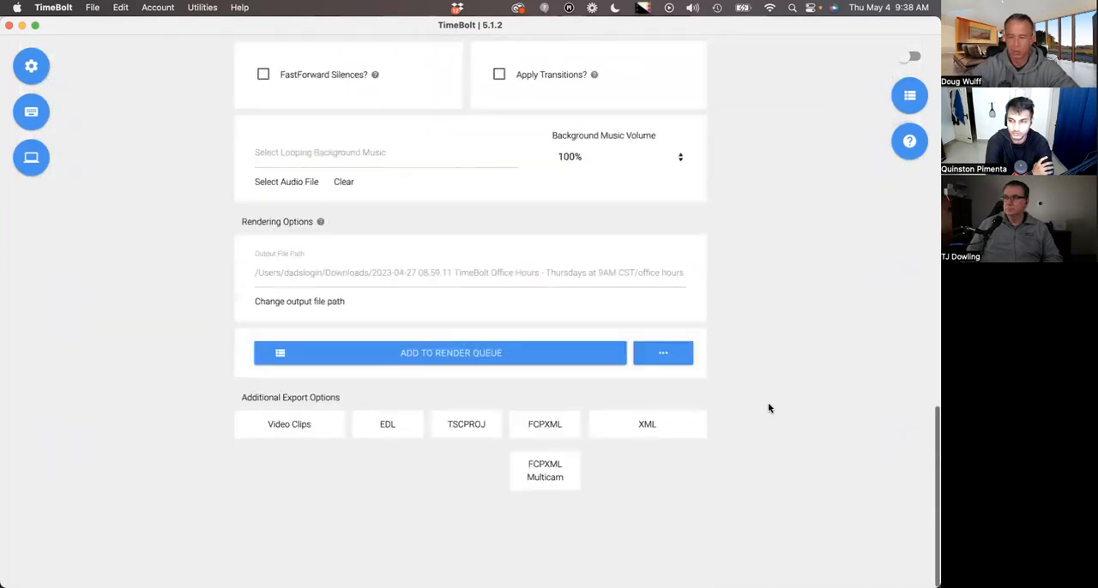
{"action": "left_click", "coordinate": [679, 358]}
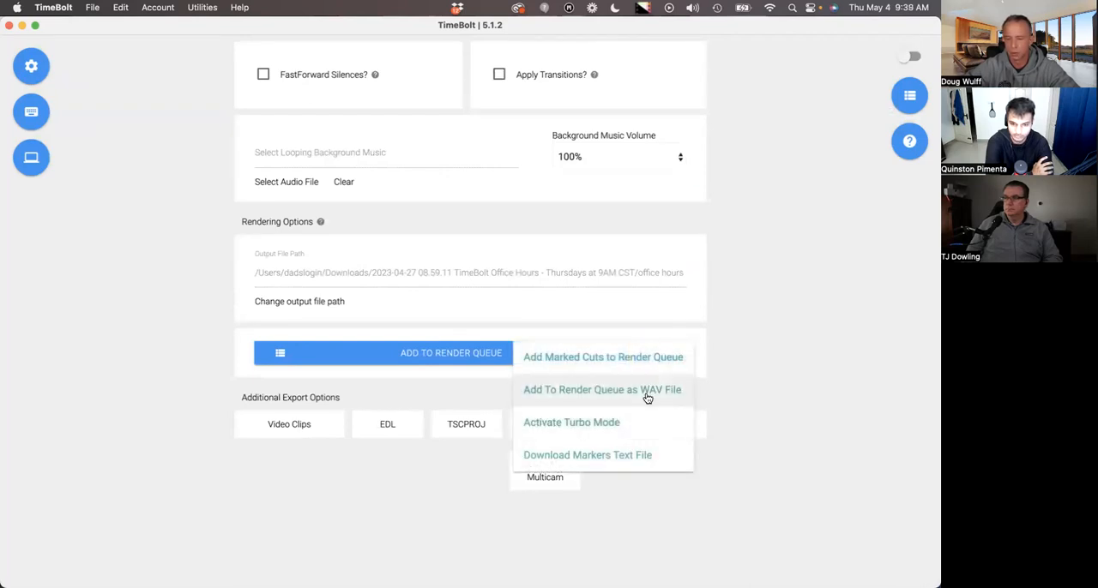
{"action": "left_click", "coordinate": [730, 404]}
{"action": "scroll", "coordinate": [730, 404], "scroll_direction": "up", "scroll_amount": 3}
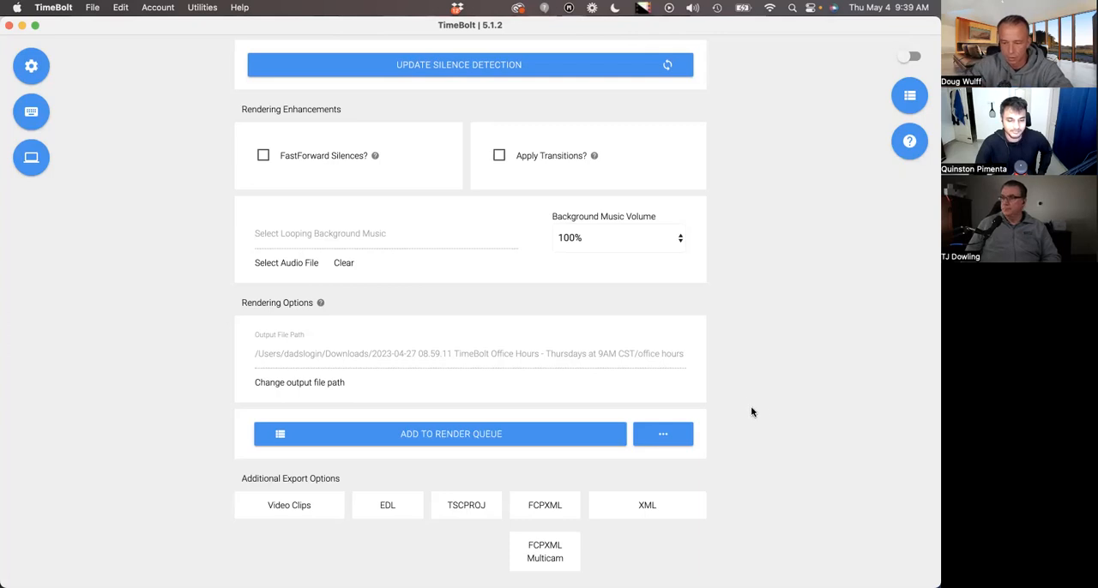
{"action": "scroll", "coordinate": [735, 393], "scroll_direction": "down", "scroll_amount": 1}
{"action": "scroll", "coordinate": [722, 374], "scroll_direction": "up", "scroll_amount": 1}
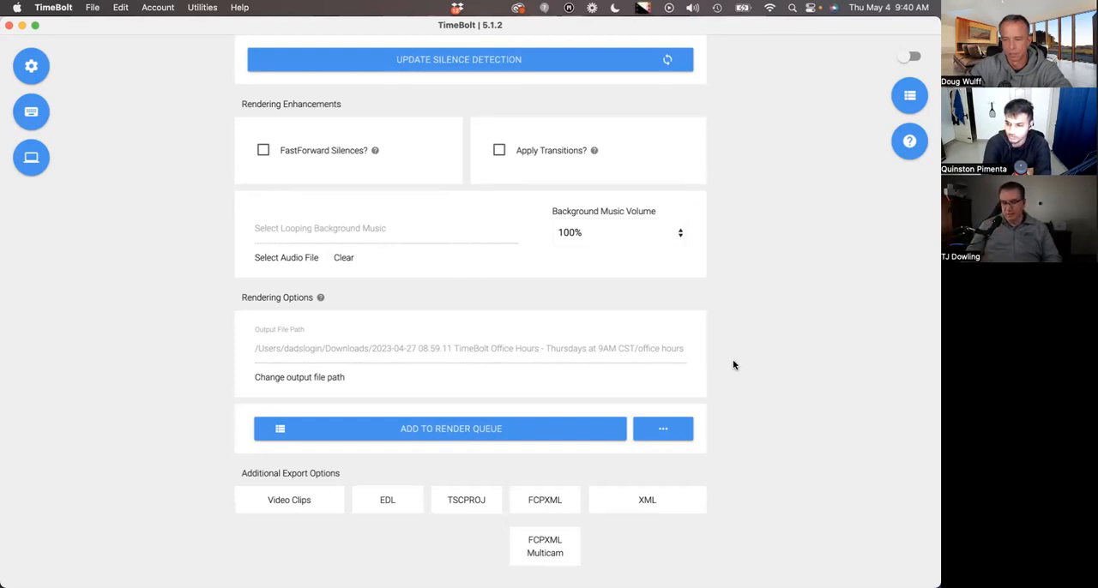
{"action": "scroll", "coordinate": [728, 351], "scroll_direction": "up", "scroll_amount": 1}
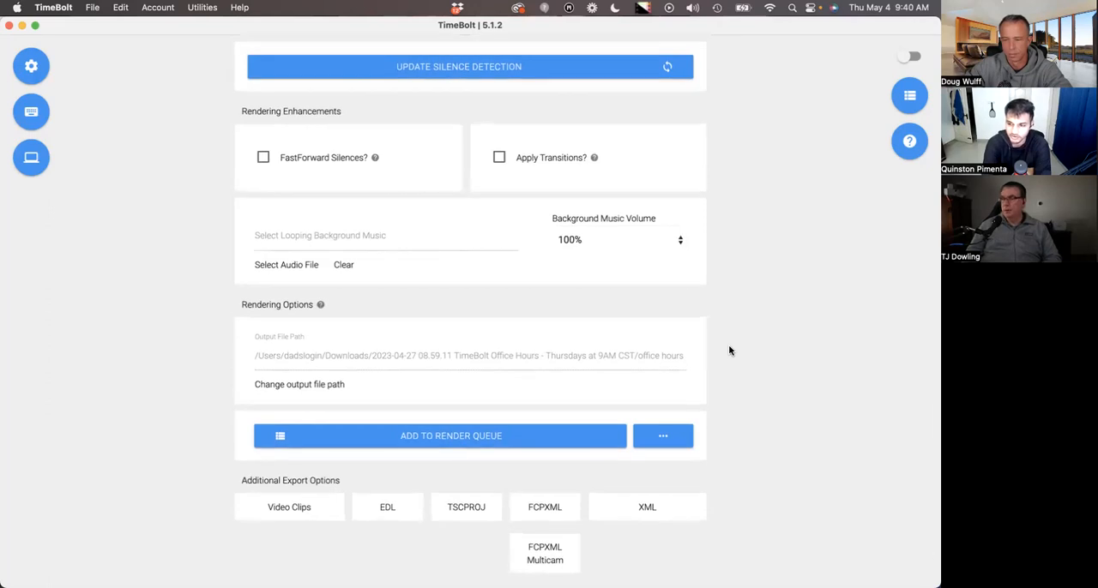
{"action": "scroll", "coordinate": [731, 344], "scroll_direction": "up", "scroll_amount": 1}
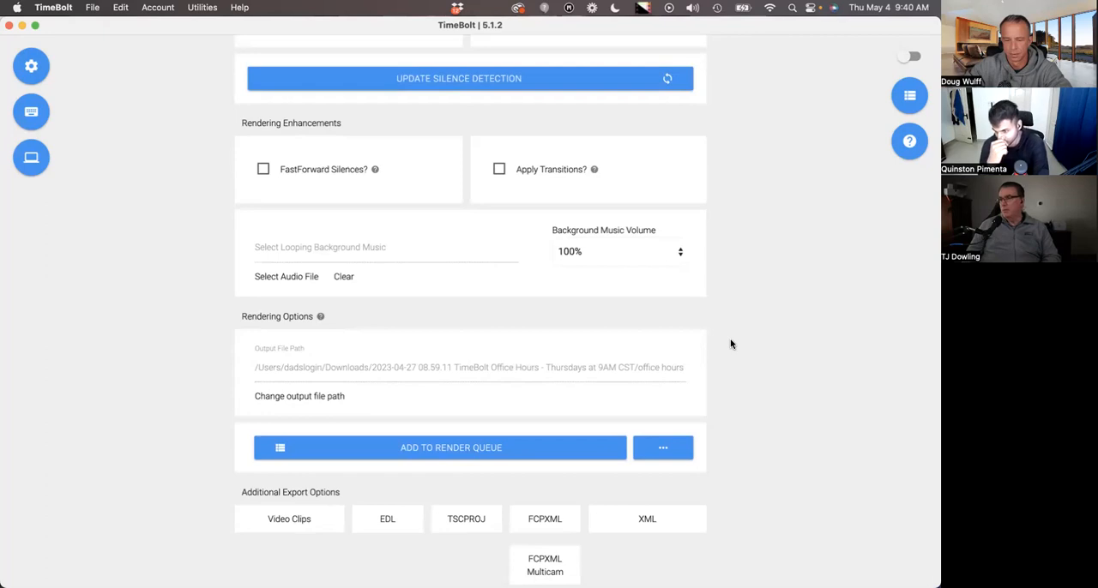
{"action": "scroll", "coordinate": [731, 344], "scroll_direction": "down", "scroll_amount": 1}
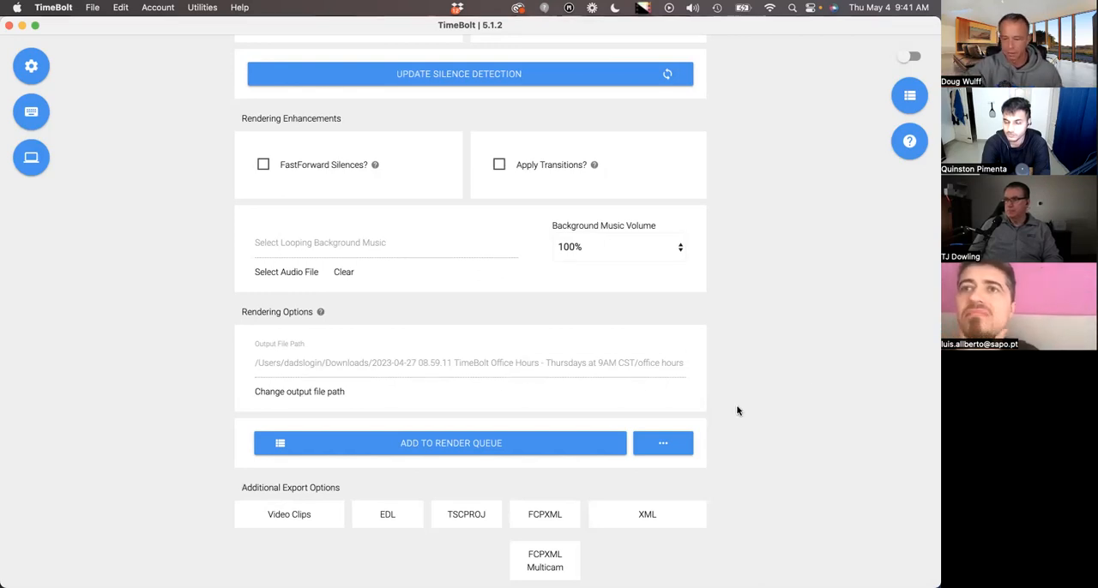
Activate Turbo Mode with a speed multiplier of 1.125 and download its markers as a text file.
{"action": "scroll", "coordinate": [735, 409], "scroll_direction": "down", "scroll_amount": 3}
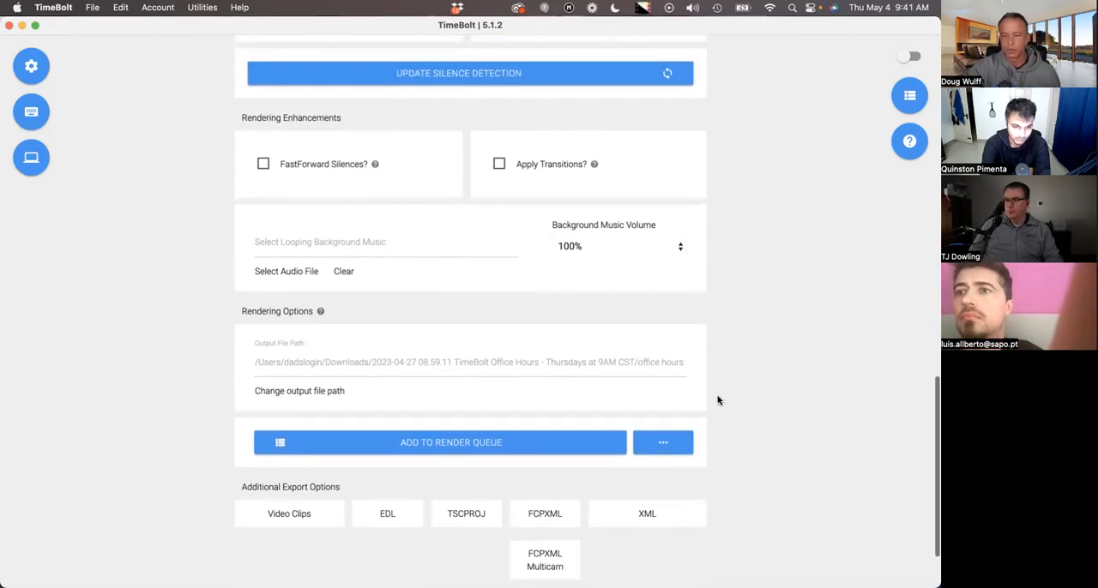
{"action": "scroll", "coordinate": [717, 400], "scroll_direction": "down", "scroll_amount": 2}
{"action": "left_click", "coordinate": [676, 406]}
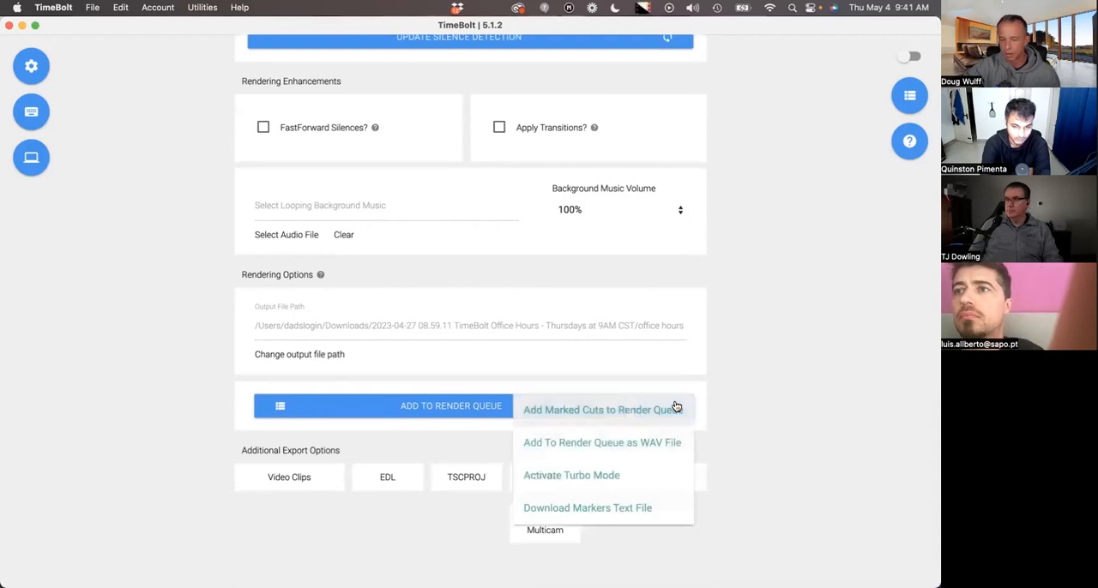
{"action": "left_click", "coordinate": [605, 479]}
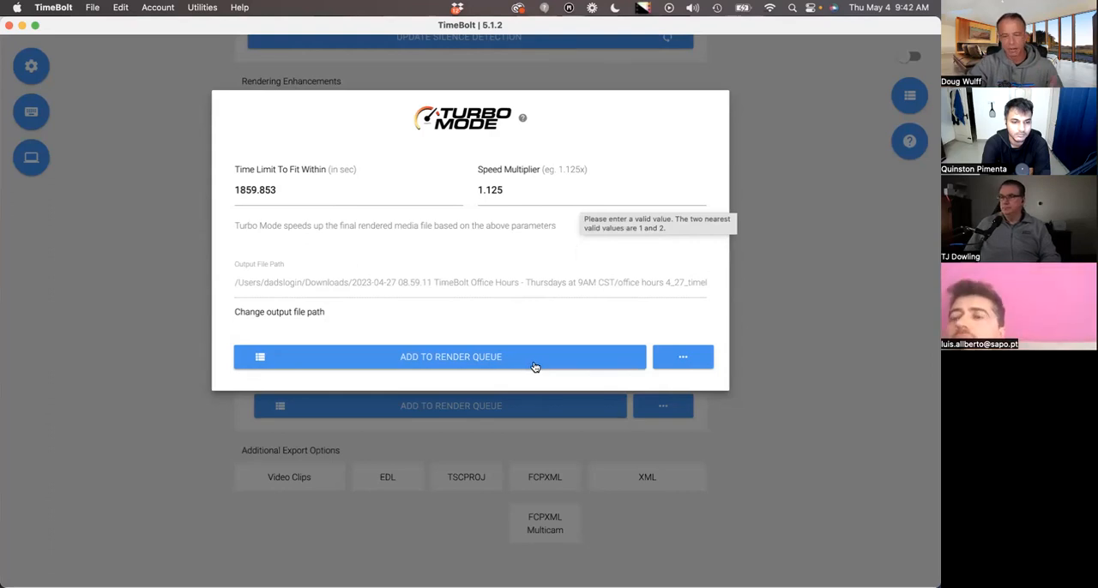
{"action": "left_click", "coordinate": [674, 365]}
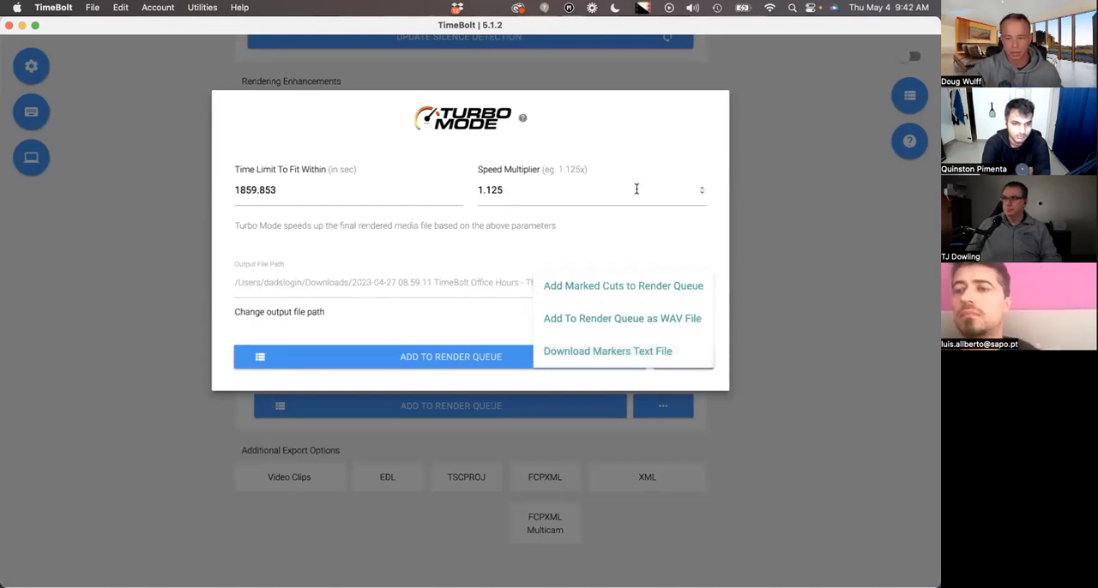
{"action": "left_click", "coordinate": [646, 361]}
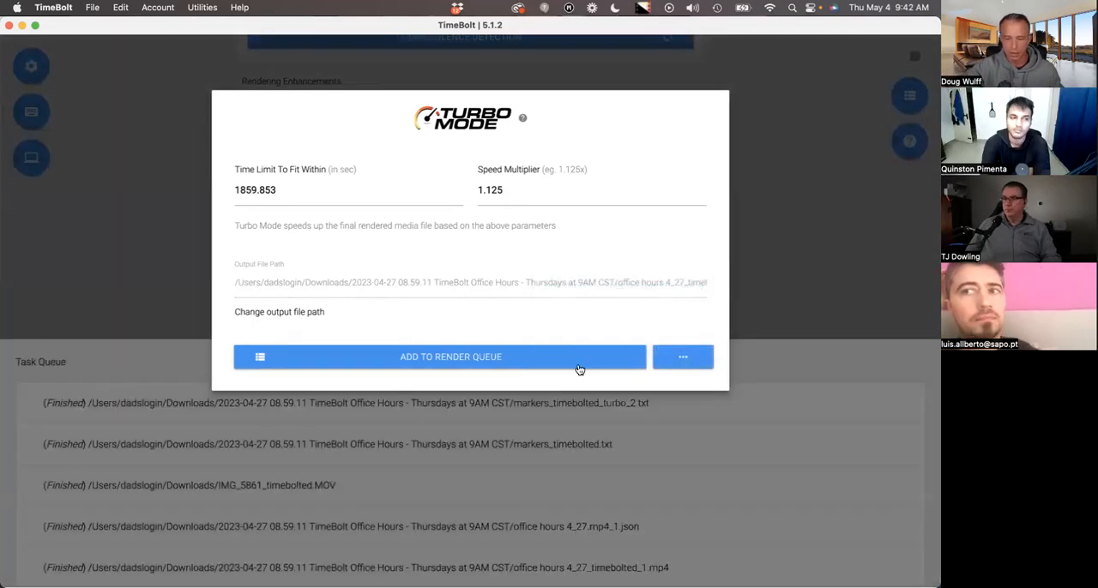
Add the Turbo Mode video to the render queue without starting the render, and close the task queue.
{"action": "left_click", "coordinate": [523, 358]}
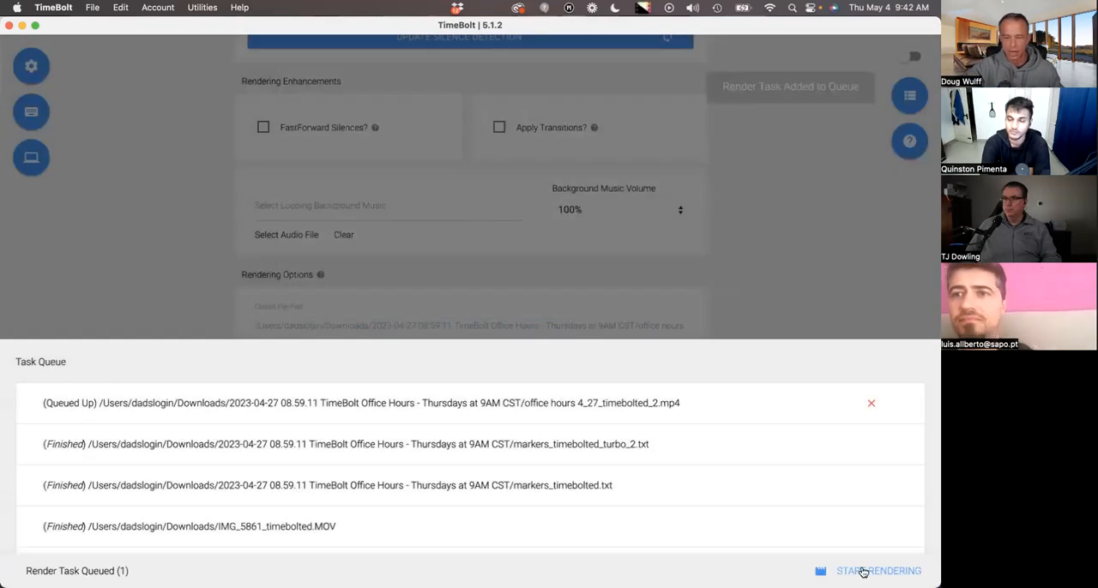
{"action": "left_click", "coordinate": [711, 262]}
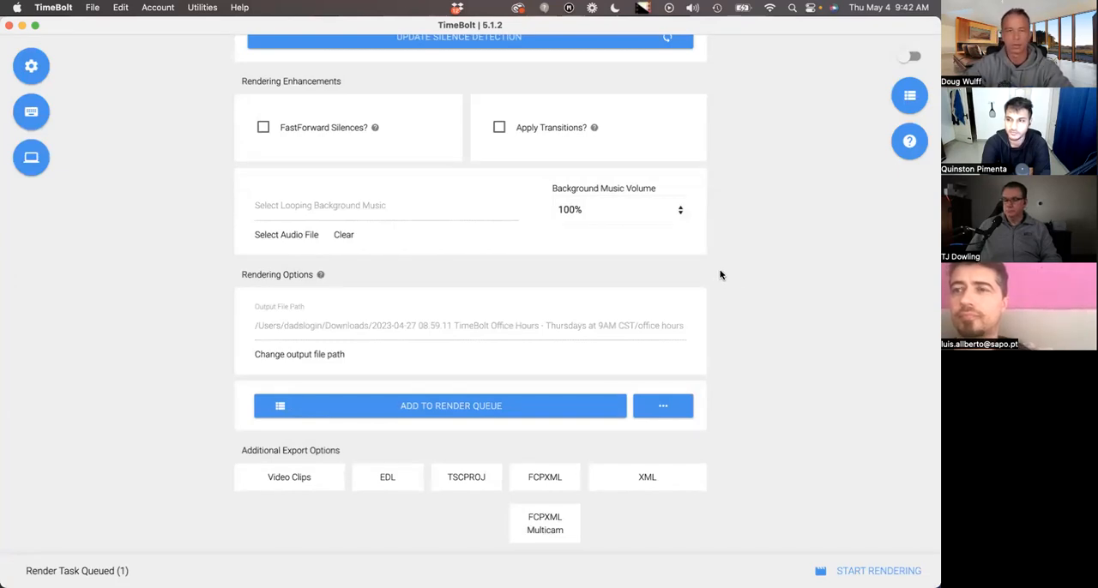
{"action": "scroll", "coordinate": [720, 274], "scroll_direction": "down", "scroll_amount": 1}
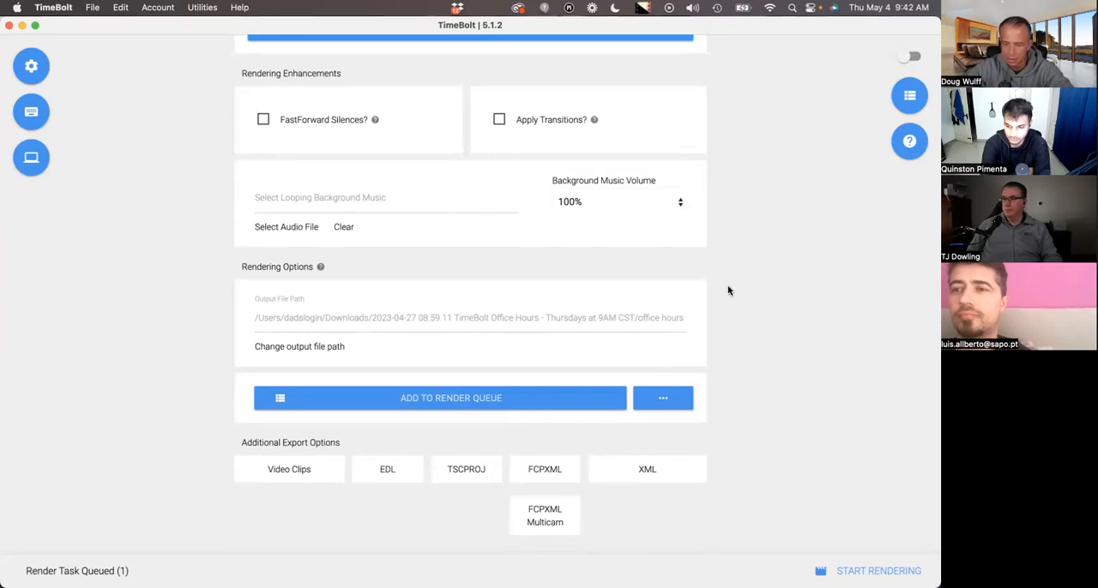
{"action": "scroll", "coordinate": [721, 283], "scroll_direction": "up", "scroll_amount": 3}
{"action": "scroll", "coordinate": [721, 287], "scroll_direction": "up", "scroll_amount": 3}
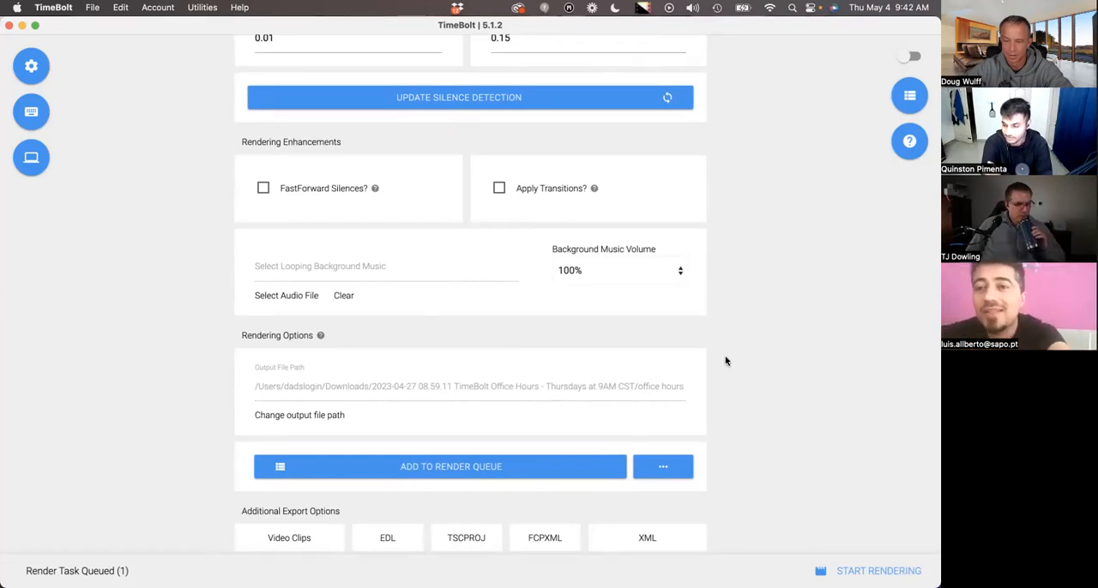
{"action": "scroll", "coordinate": [725, 361], "scroll_direction": "down", "scroll_amount": 1}
{"action": "scroll", "coordinate": [724, 361], "scroll_direction": "down", "scroll_amount": 2}
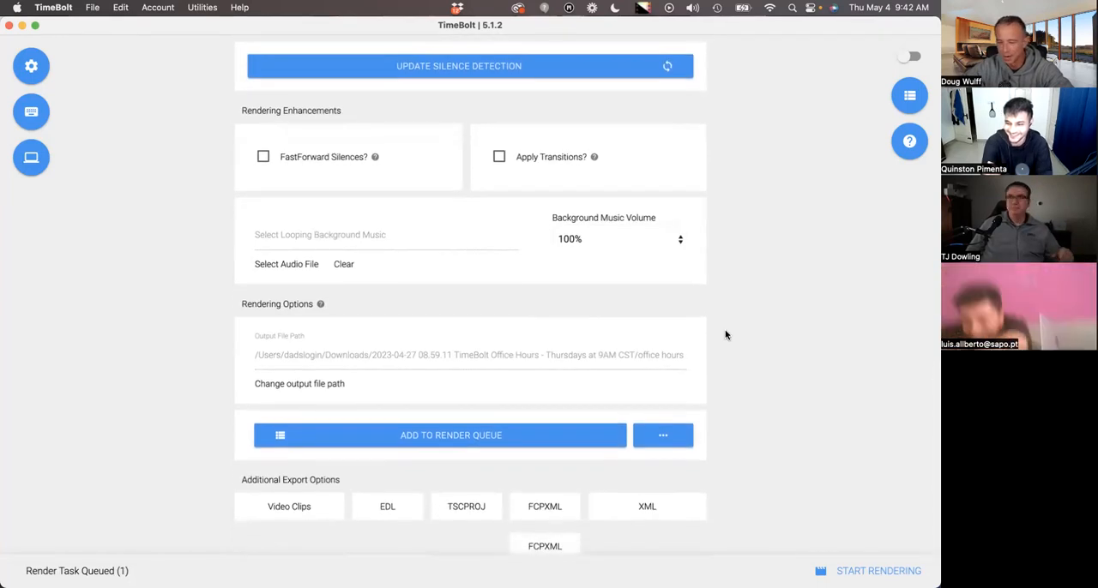
{"action": "scroll", "coordinate": [723, 338], "scroll_direction": "down", "scroll_amount": 2}
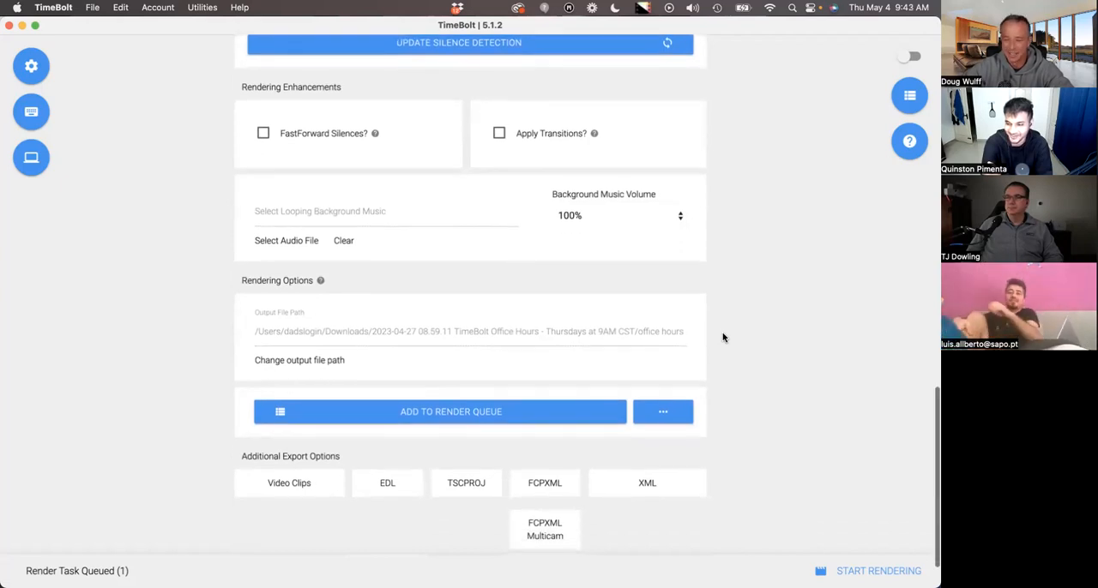